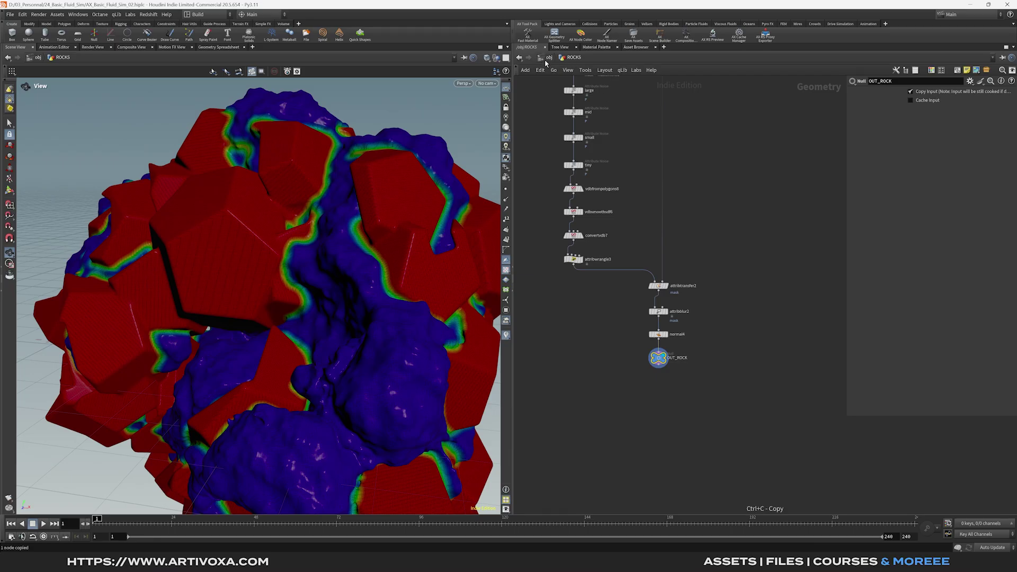
# Enter the FLUID_SIM geometry object from the object level and add an Object Merge node to its empty network
pyautogui.click(549, 58)
pyautogui.click(643, 297)
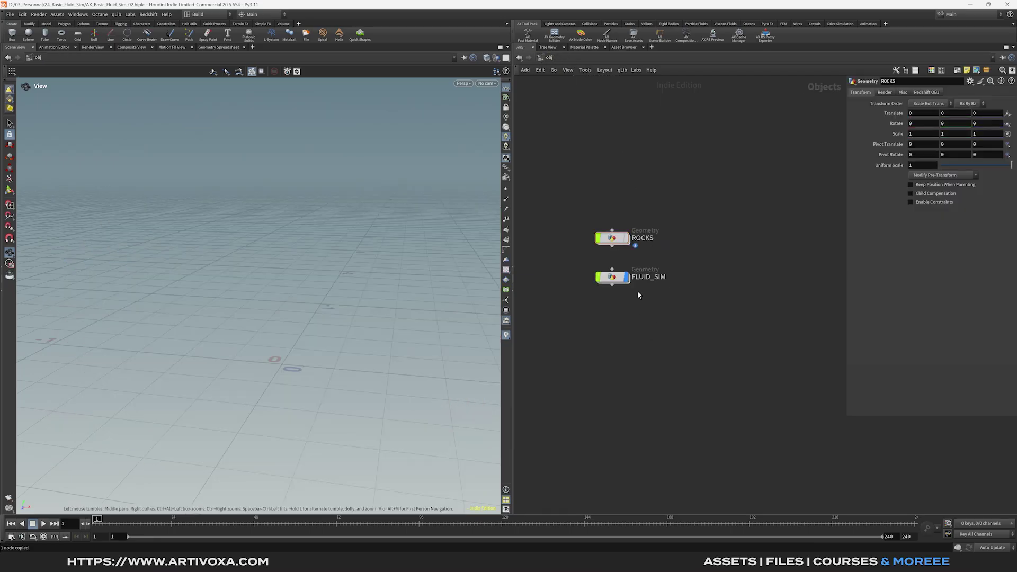
pyautogui.doubleClick(614, 278)
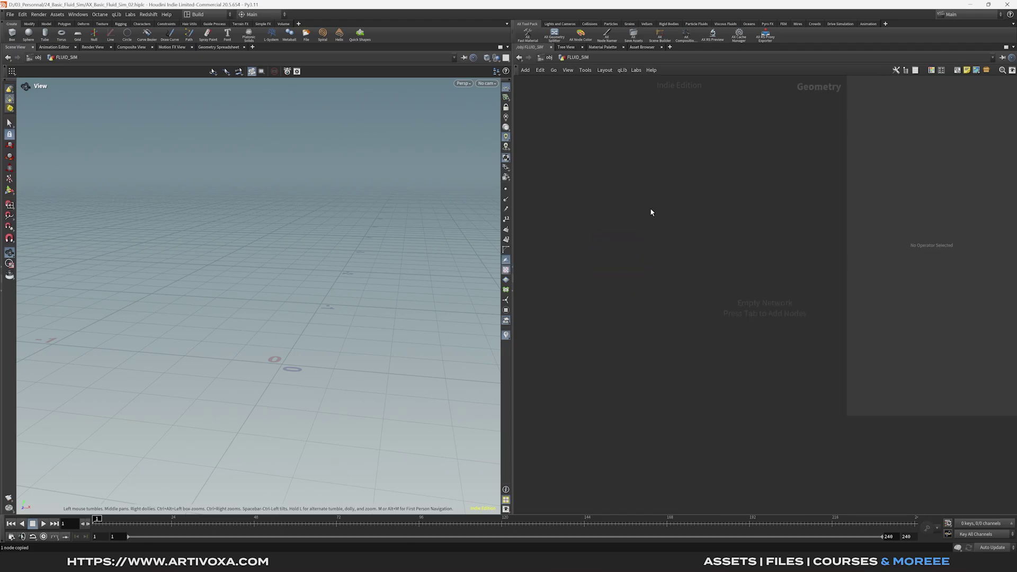
pyautogui.press('Tab')
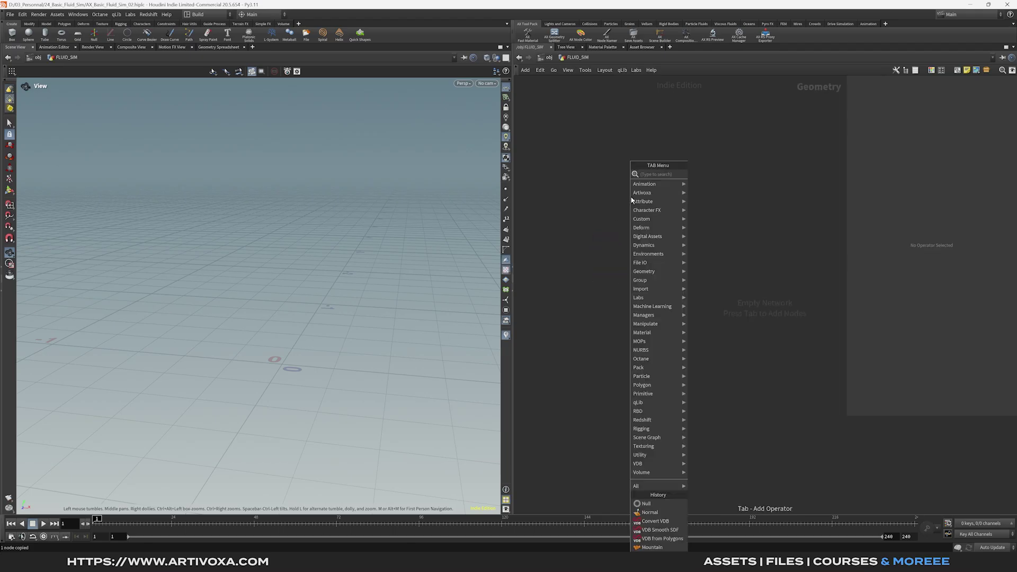
pyautogui.write('ob')
pyautogui.press('Return')
pyautogui.click(672, 187)
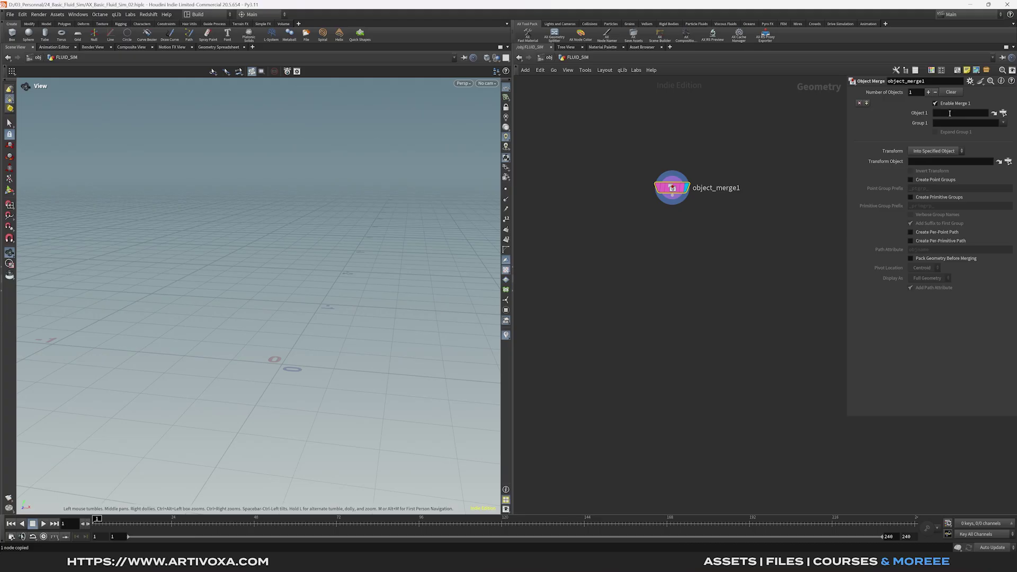
# Set the Object Merge node's Object 1 path to /obj/ROCKS/OUT_ROCK to bring in the rock geometry
pyautogui.click(950, 113)
pyautogui.write('/obj/ROCKS/OUT_ROCK')
pyautogui.press('Return')
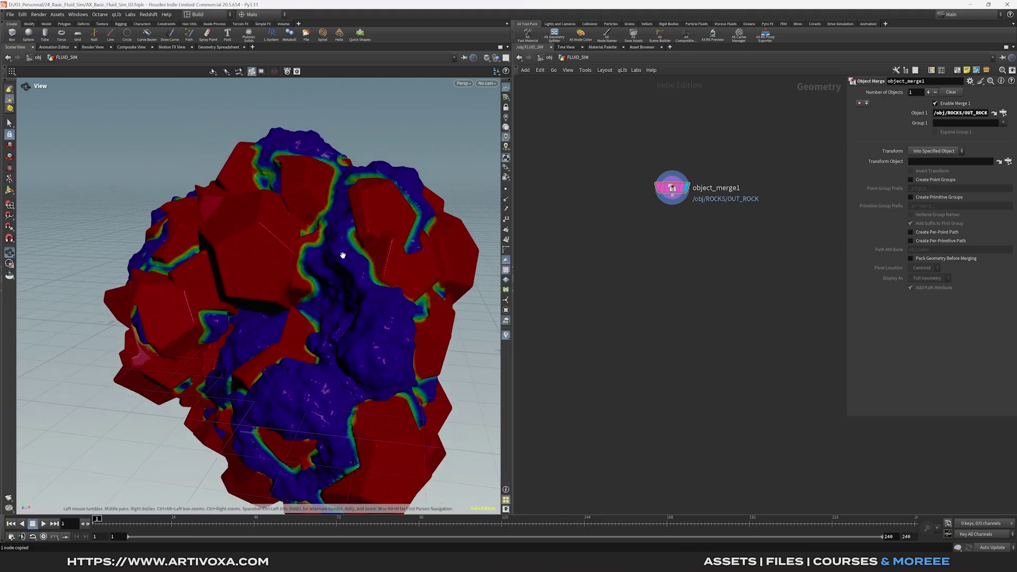
pyautogui.moveTo(343, 256); pyautogui.dragTo(329, 259, button='middle')
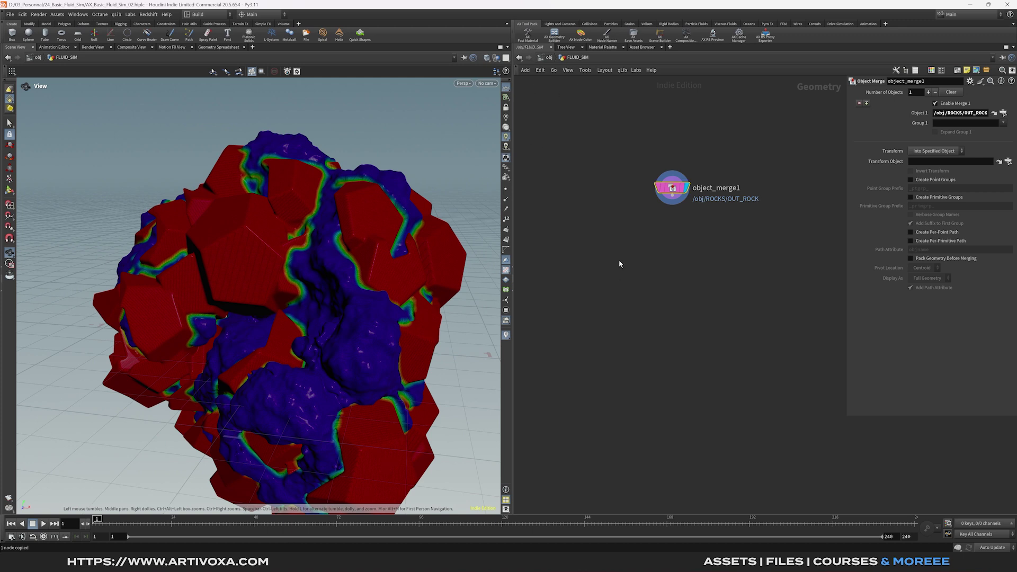
# Review the ROCKS object and its node network, and return to the FLUID_SIM network
pyautogui.click(550, 57)
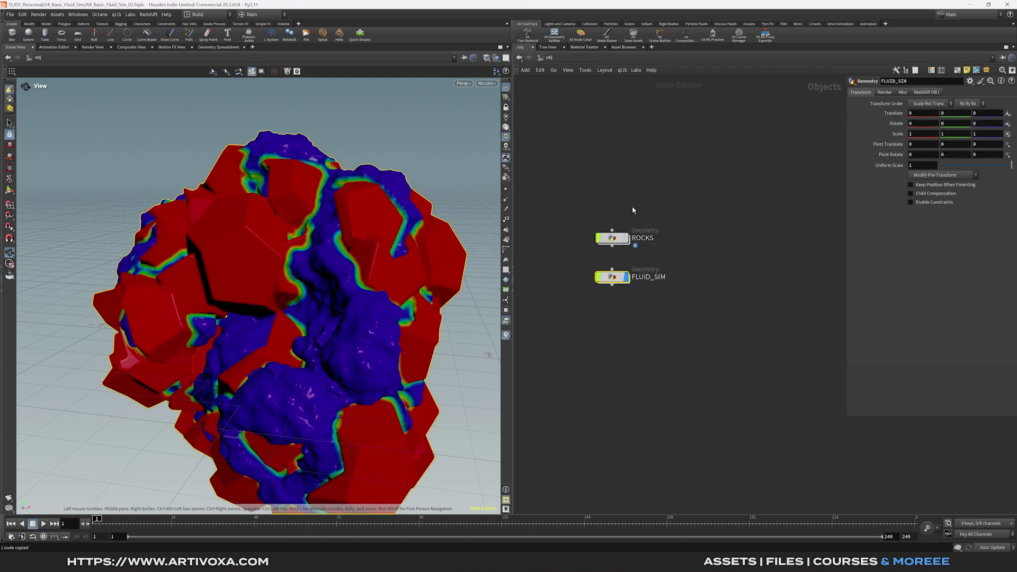
pyautogui.moveTo(677, 208); pyautogui.dragTo(585, 254)
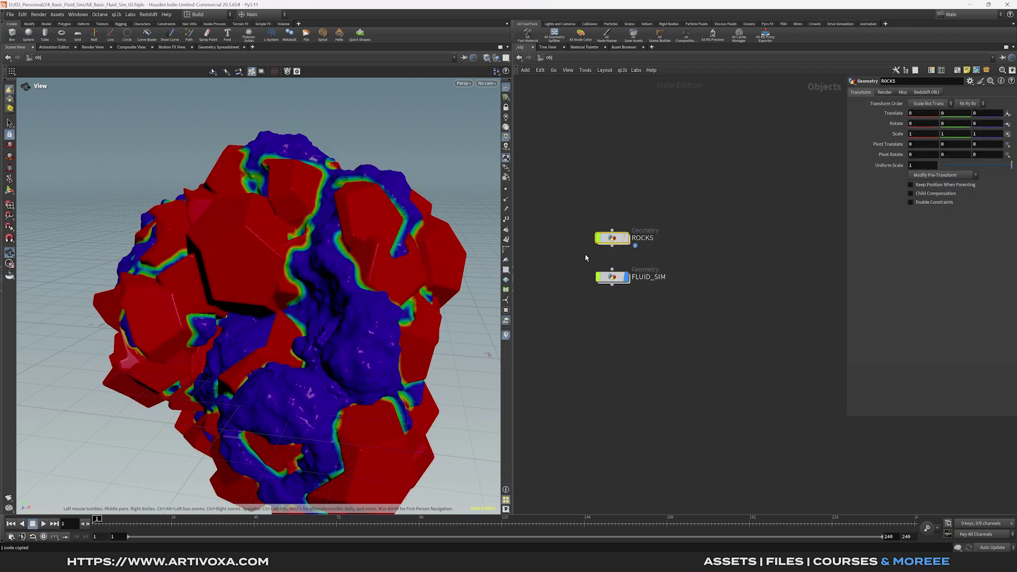
pyautogui.click(585, 253)
pyautogui.moveTo(666, 209); pyautogui.dragTo(592, 260)
pyautogui.doubleClick(613, 239)
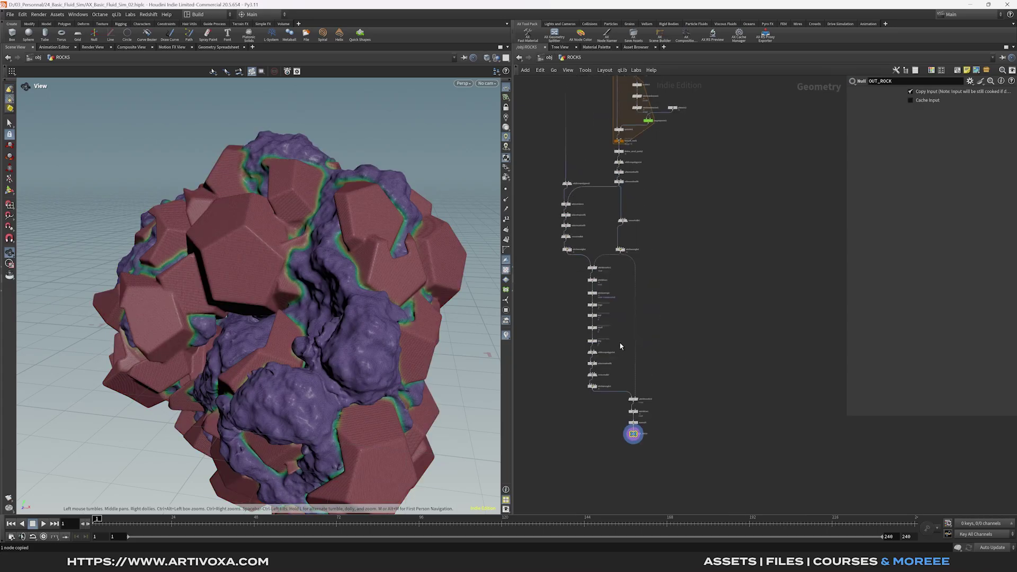
pyautogui.click(549, 58)
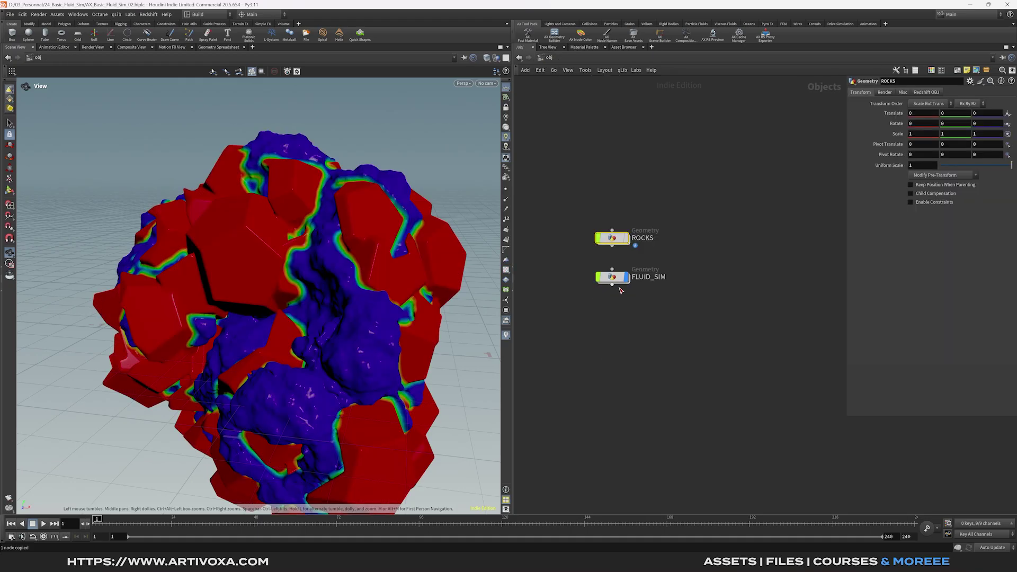
pyautogui.click(615, 278)
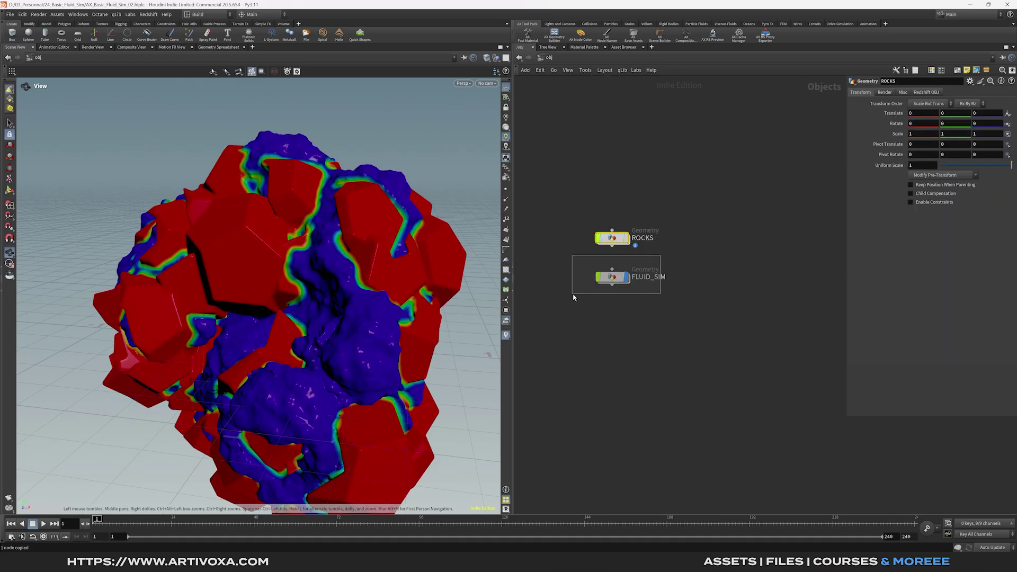
pyautogui.doubleClick(615, 278)
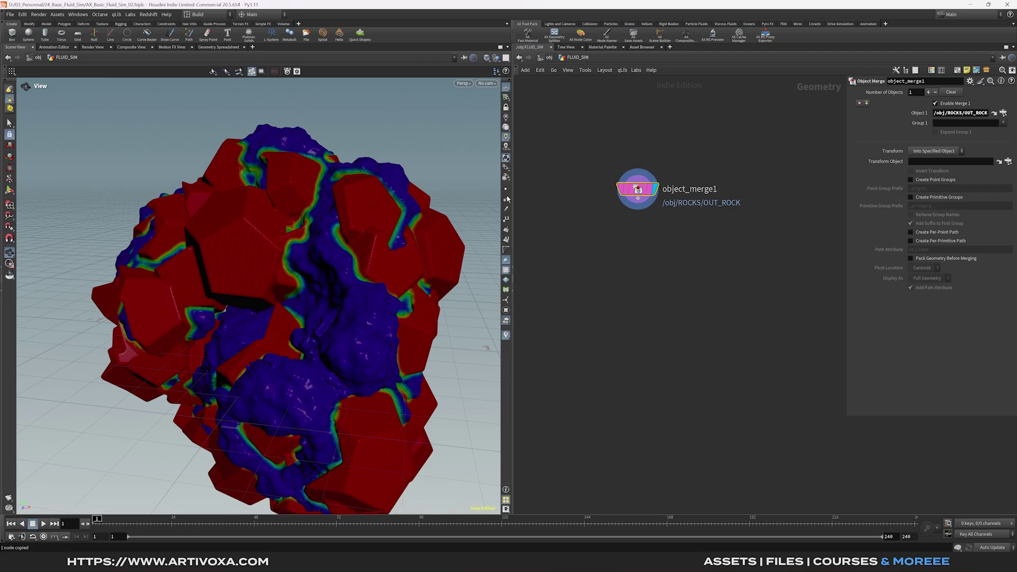
# Add a Collision Source node connected below the Object Merge node
pyautogui.scroll(-5, 368, 279)
pyautogui.moveTo(368, 279); pyautogui.dragTo(339, 265, button='middle')
pyautogui.scroll(3, 366, 250)
pyautogui.moveTo(338, 265); pyautogui.dragTo(369, 261)
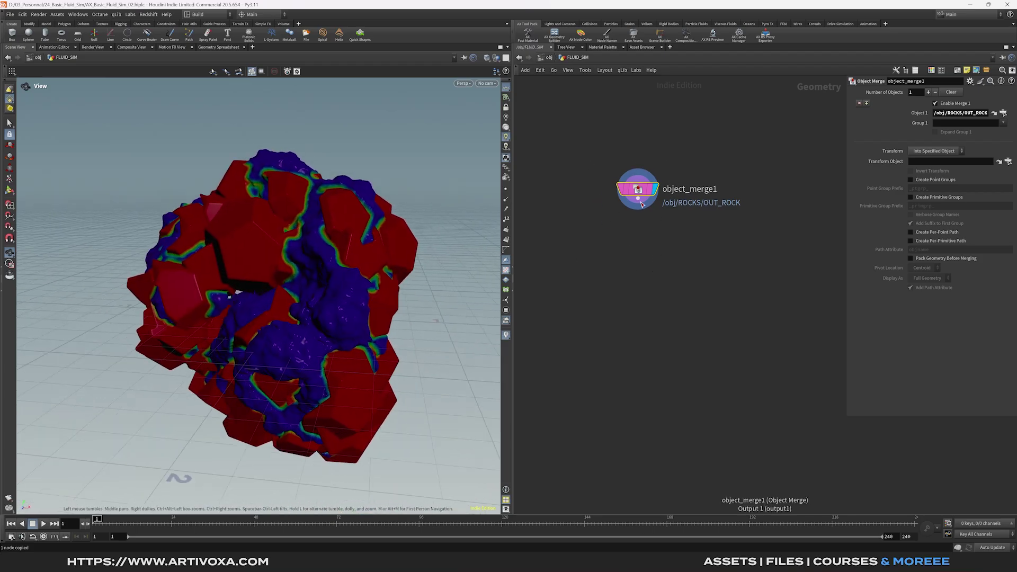
pyautogui.press('Tab')
pyautogui.write('coll')
pyautogui.click(730, 221)
pyautogui.moveTo(746, 218); pyautogui.dragTo(603, 269)
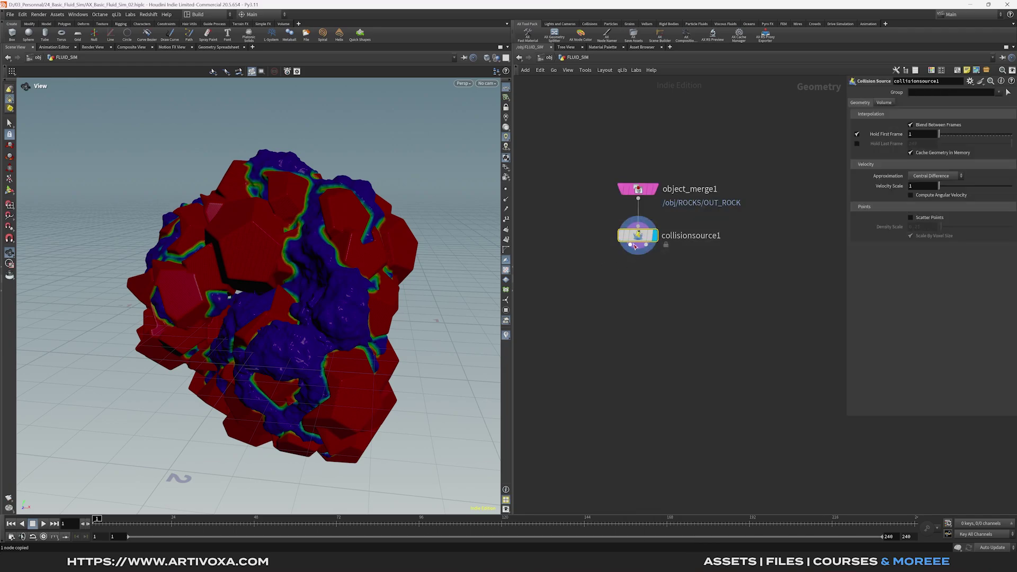
# Connect a Null to the Collision Source node's first output, place it below and name it COL_GEO
pyautogui.click(631, 245)
pyautogui.press('Tab')
pyautogui.write('null')
pyautogui.press('Return')
pyautogui.click(588, 287)
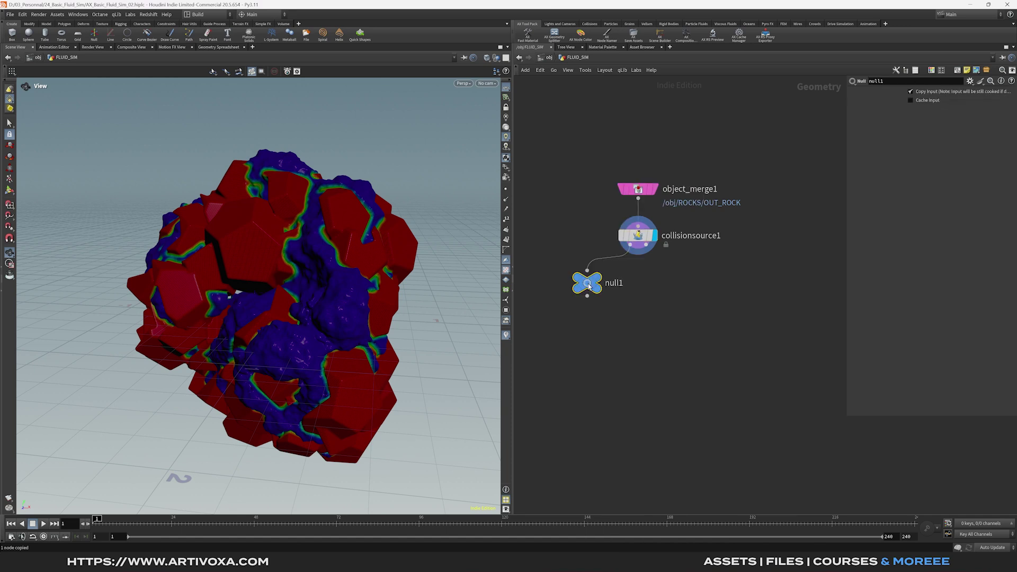
pyautogui.moveTo(589, 287); pyautogui.dragTo(576, 296)
pyautogui.click(594, 273)
pyautogui.doubleClick(602, 293)
pyautogui.write('COL_GEO')
pyautogui.press('Return')
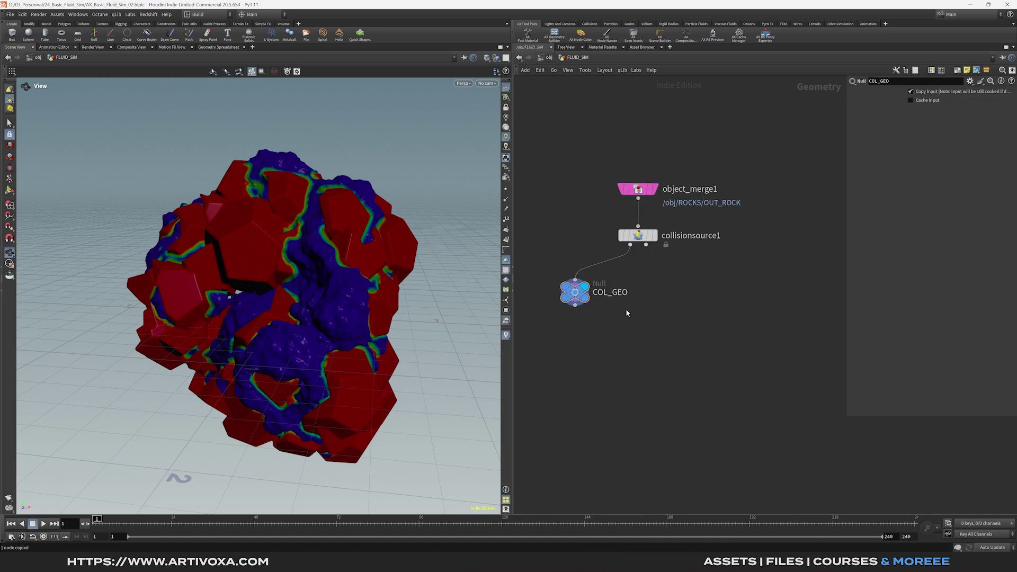
# Connect a Null to the Collision Source node's VDB output, name it COL_VOL and align it beside COL_GEO
pyautogui.moveTo(650, 275)
pyautogui.mouseDown()
pyautogui.moveTo(546, 326)
pyautogui.moveTo(638, 271)
pyautogui.mouseUp()
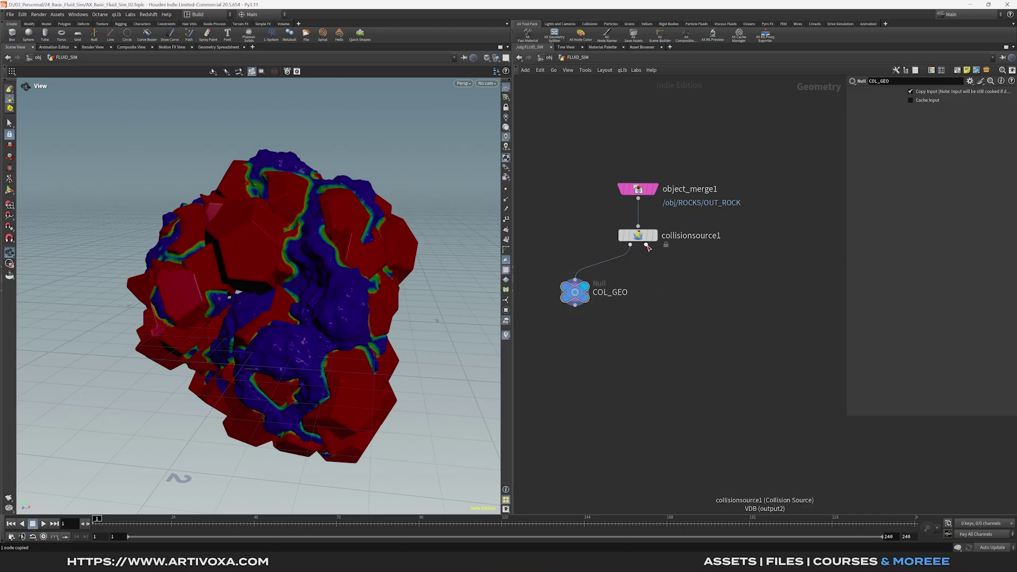
pyautogui.moveTo(646, 245); pyautogui.dragTo(681, 266)
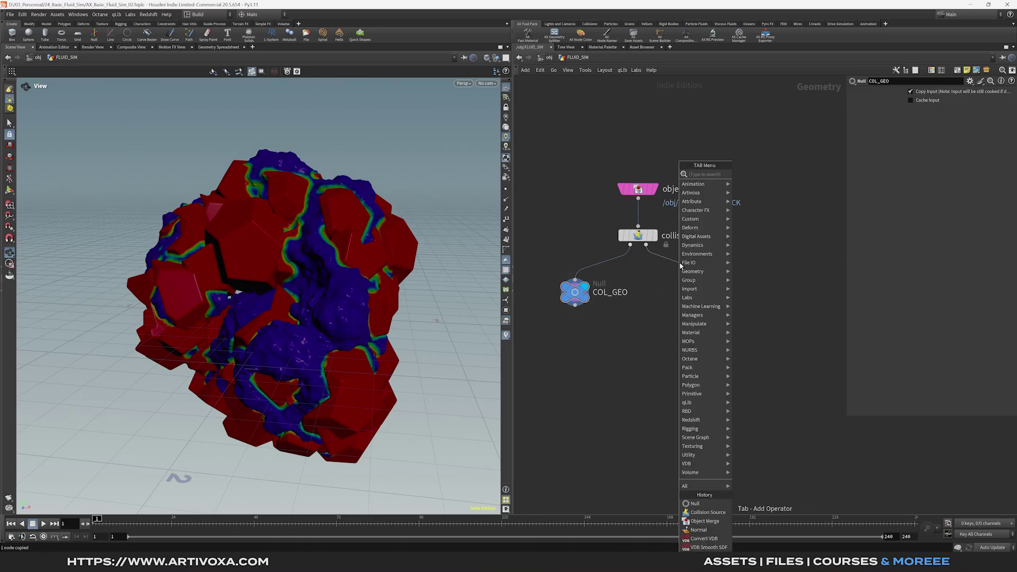
pyautogui.write('null')
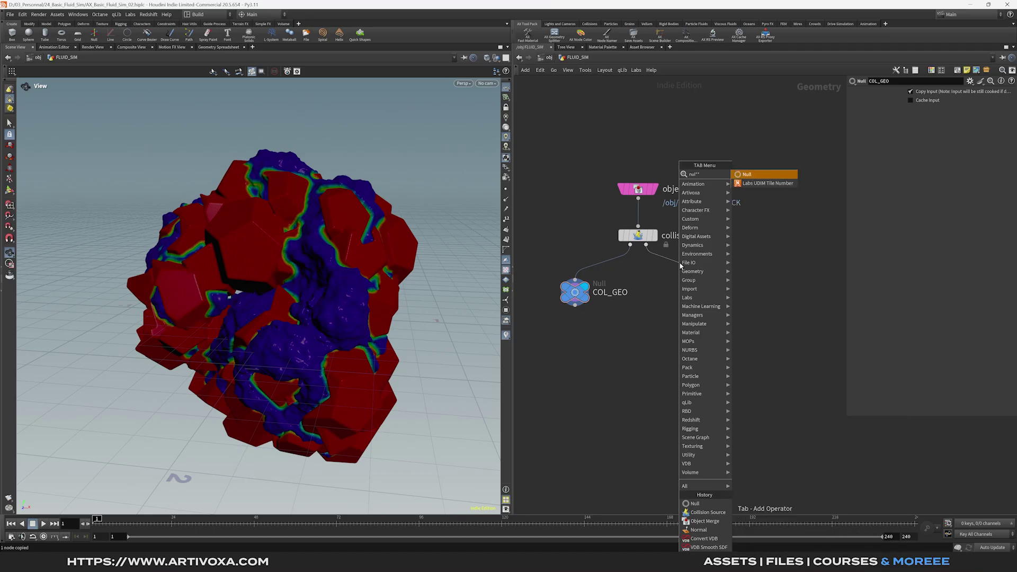
pyautogui.press('Return')
pyautogui.click(680, 285)
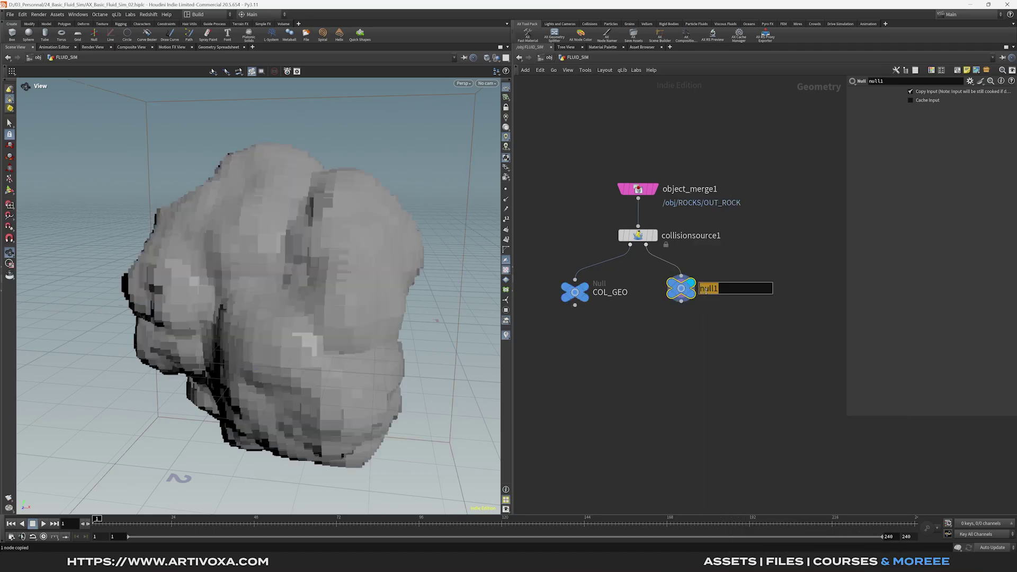
pyautogui.write('COL_VOL')
pyautogui.press('Return')
pyautogui.moveTo(682, 295); pyautogui.dragTo(689, 300)
pyautogui.moveTo(602, 296); pyautogui.dragTo(540, 339)
pyautogui.moveTo(663, 348); pyautogui.dragTo(758, 262)
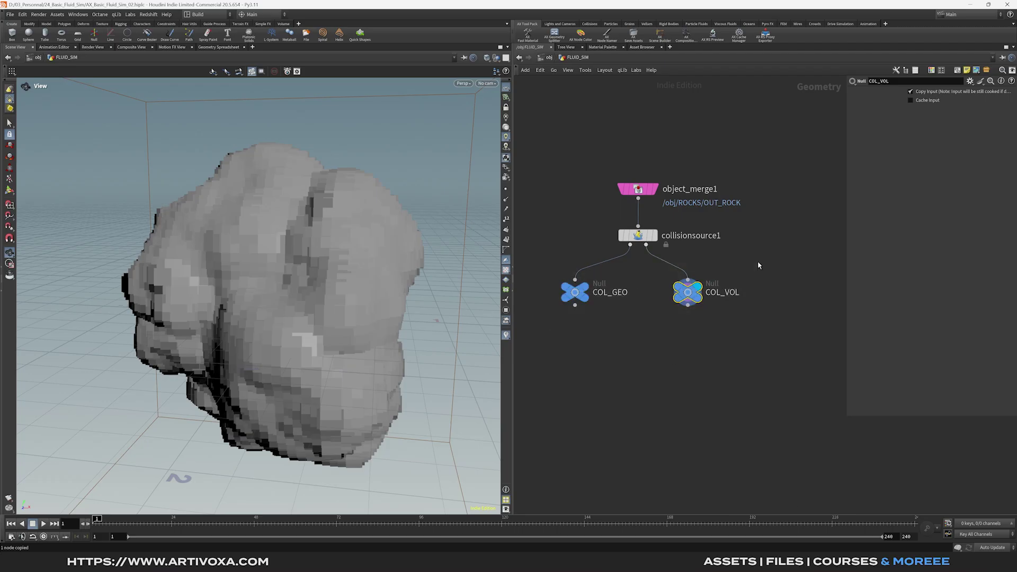
# Set the Collision Source node's volume Voxel Size to 0.01
pyautogui.moveTo(399, 215); pyautogui.dragTo(422, 269)
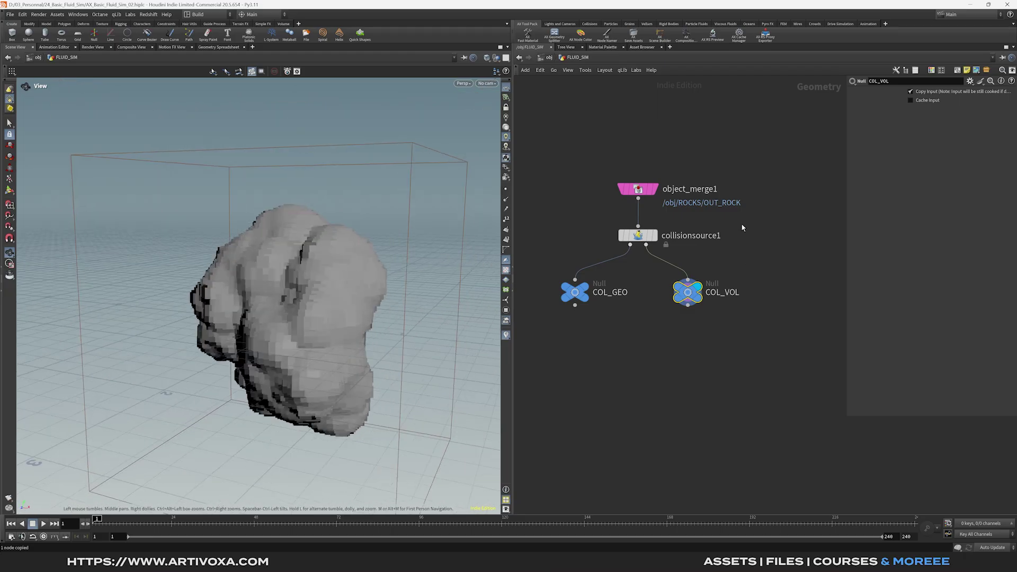
pyautogui.click(638, 235)
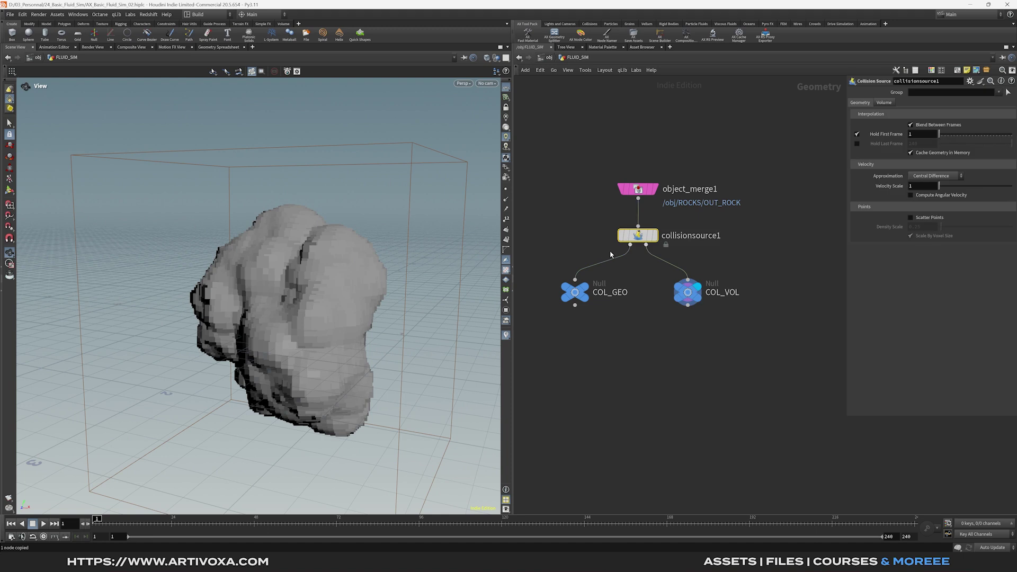
pyautogui.click(884, 103)
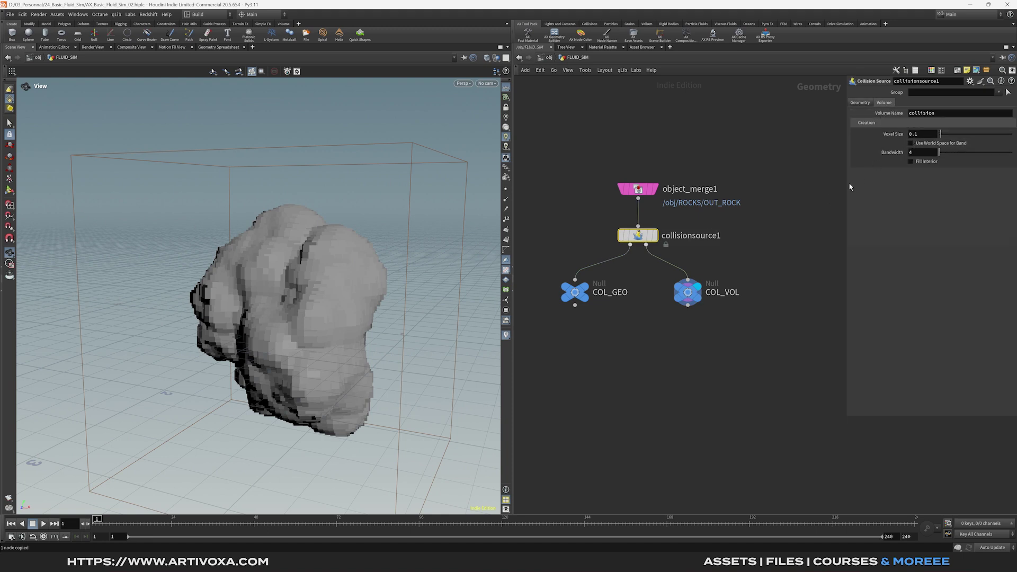
pyautogui.moveTo(847, 183); pyautogui.dragTo(809, 183)
pyautogui.doubleClick(886, 137)
pyautogui.write('0.')
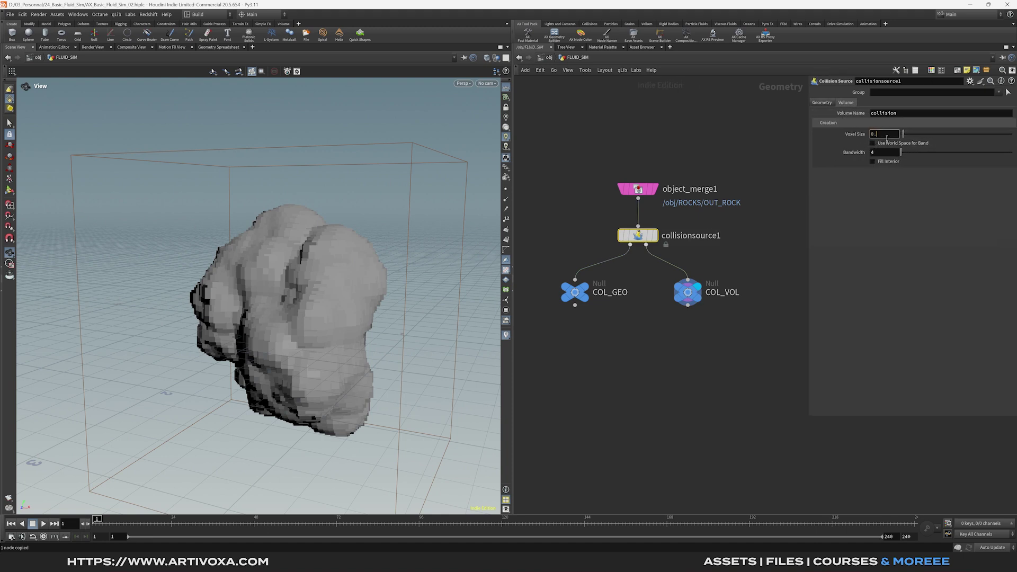
pyautogui.write('01')
pyautogui.press('Return')
pyautogui.moveTo(297, 290); pyautogui.dragTo(332, 253)
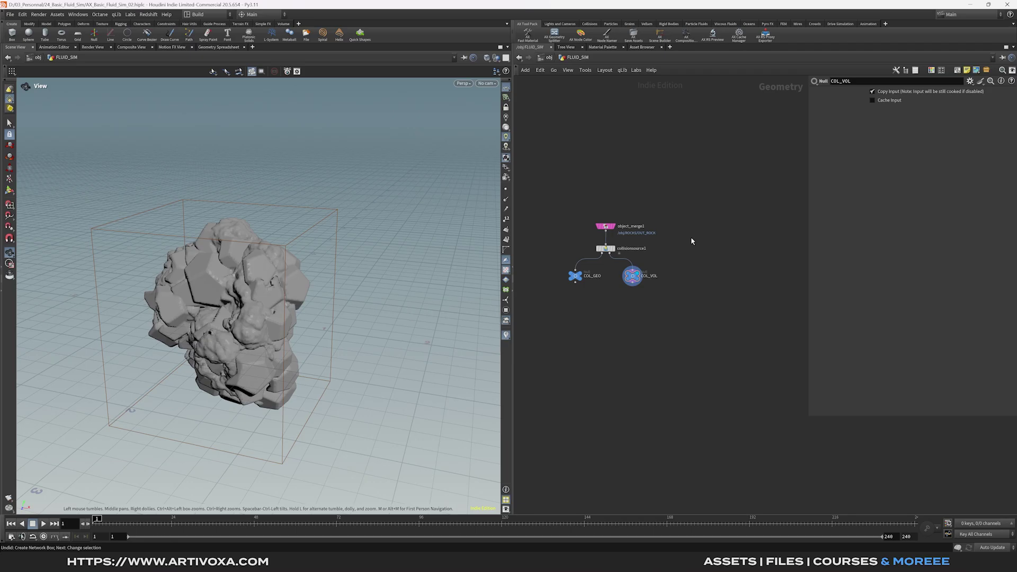
# Enclose all four collision nodes in a network box, title it COLLISION GEO and color it black
pyautogui.moveTo(691, 196); pyautogui.dragTo(561, 300)
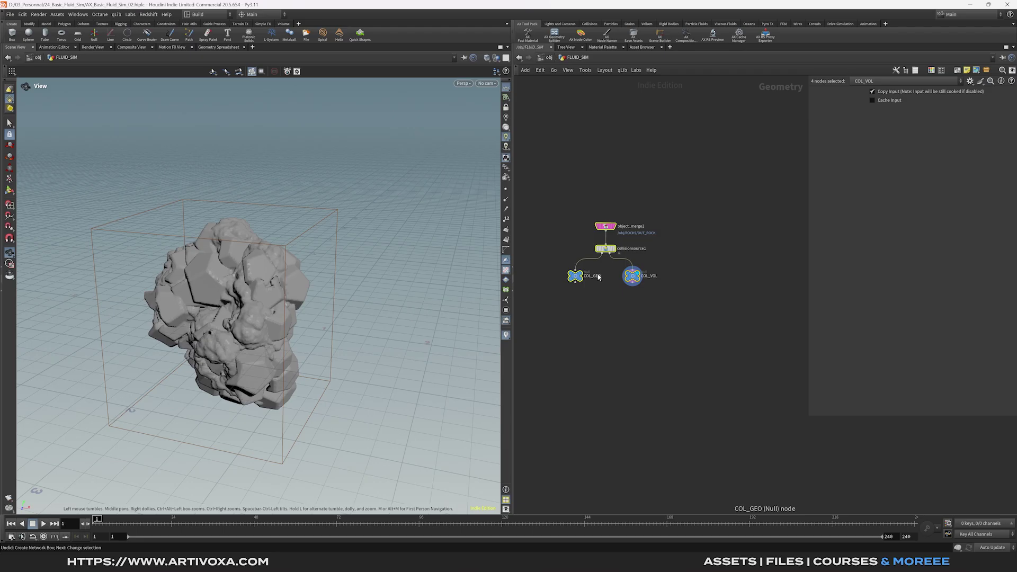
pyautogui.click(957, 70)
pyautogui.doubleClick(594, 218)
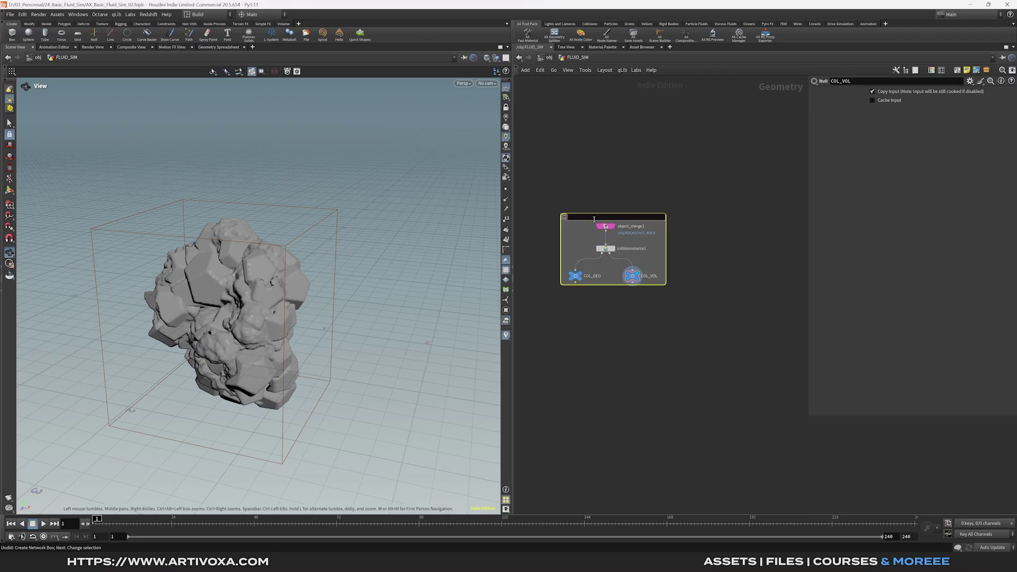
pyautogui.write('COLLISION_GEO')
pyautogui.press('Return')
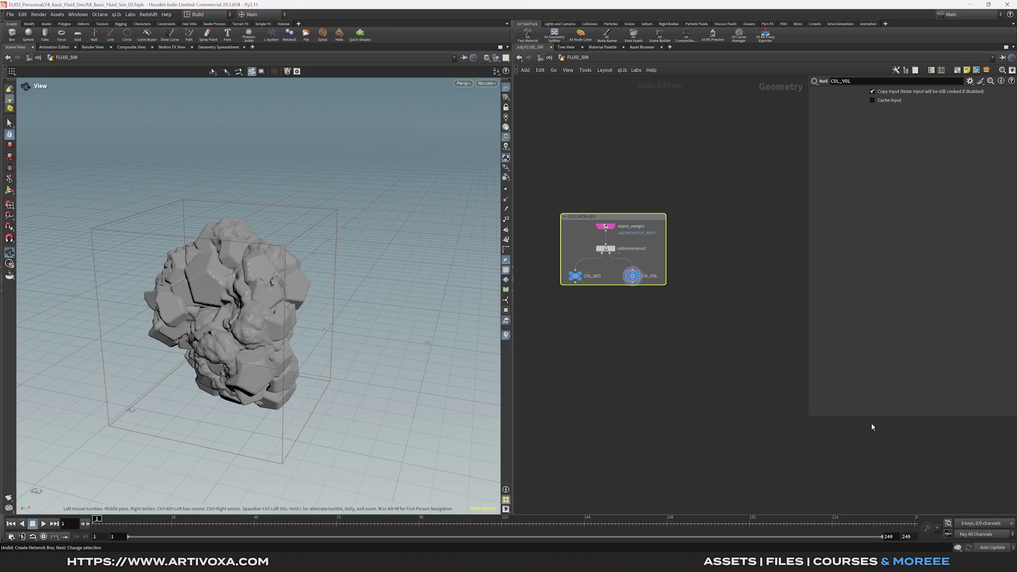
pyautogui.press('c')
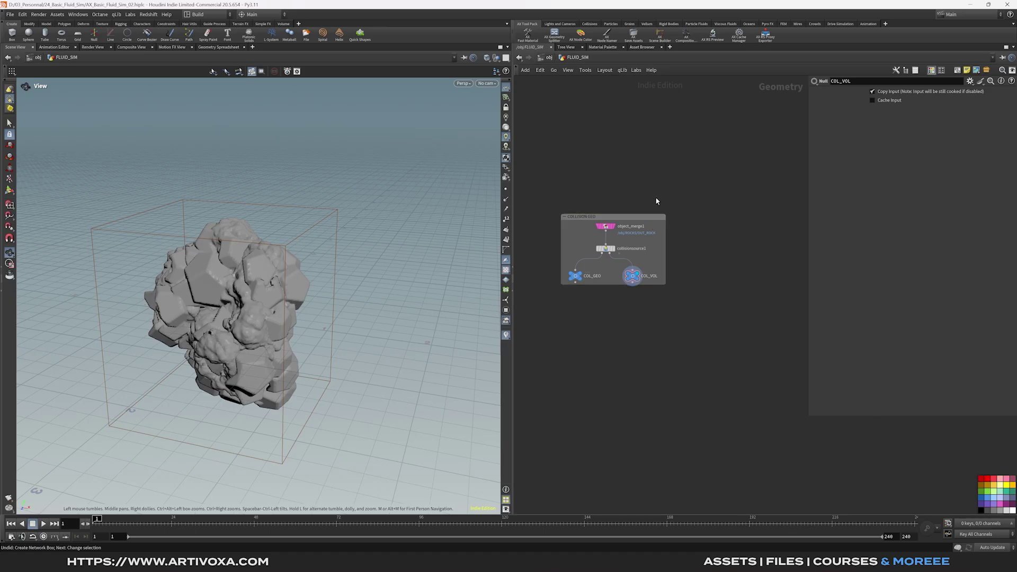
pyautogui.click(982, 511)
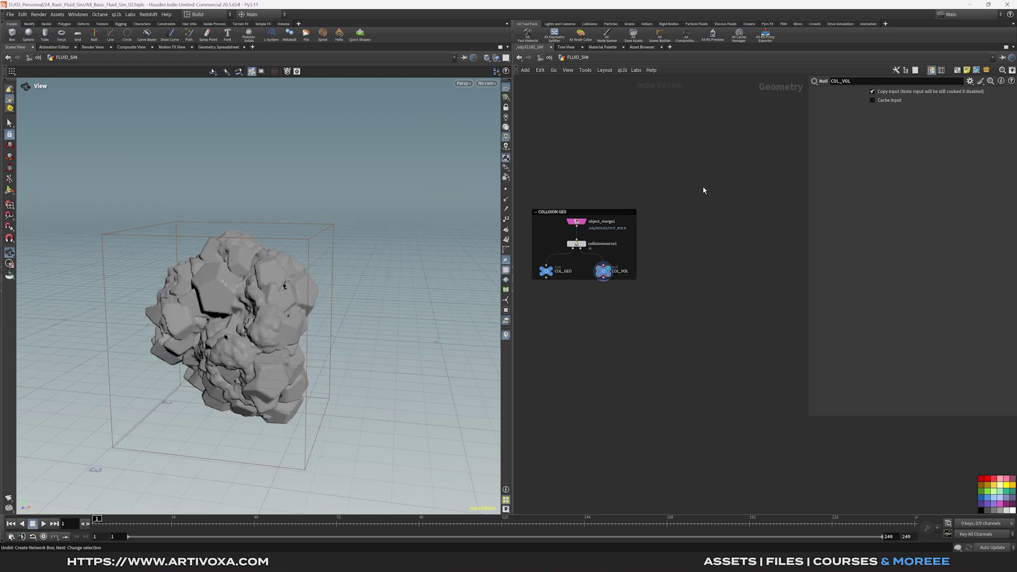
pyautogui.moveTo(685, 170); pyautogui.dragTo(528, 294)
pyautogui.click(686, 214)
# Add a polygon mesh Sphere node in the empty area beside the COLLISION GEO network box
pyautogui.moveTo(696, 218); pyautogui.dragTo(693, 217, button='middle')
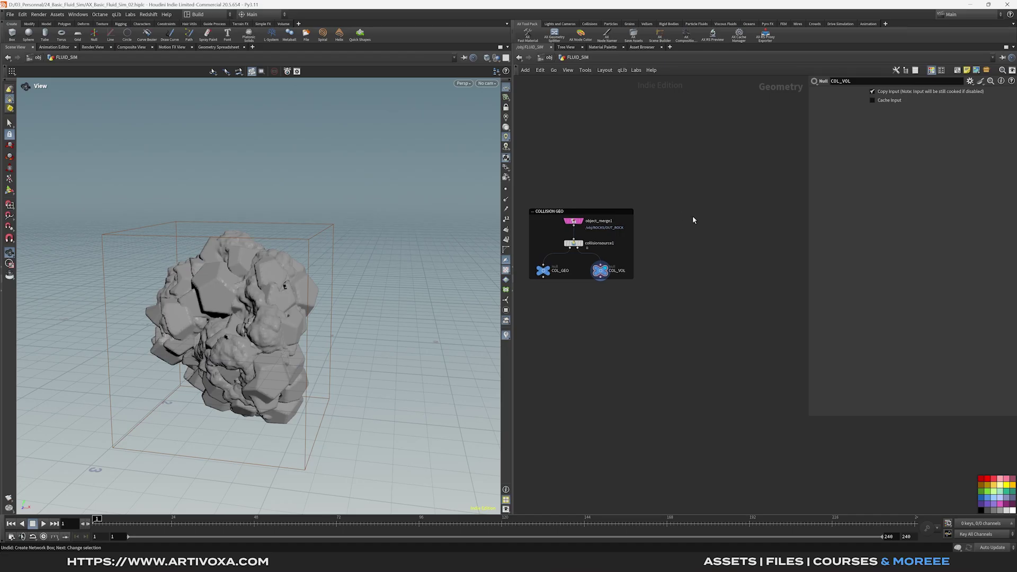
pyautogui.press('Tab')
pyautogui.write('sp')
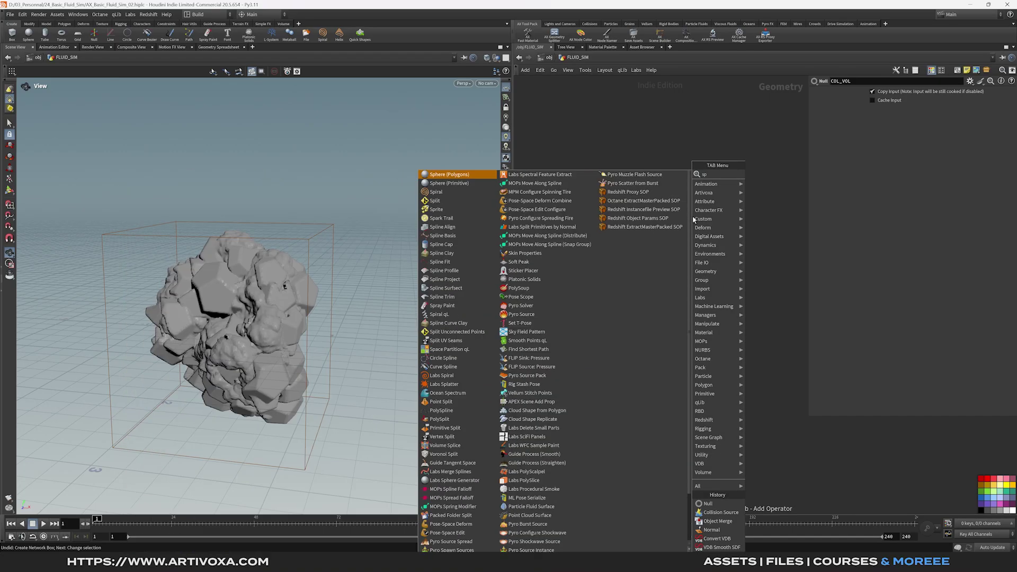
pyautogui.write('he')
pyautogui.press('Return')
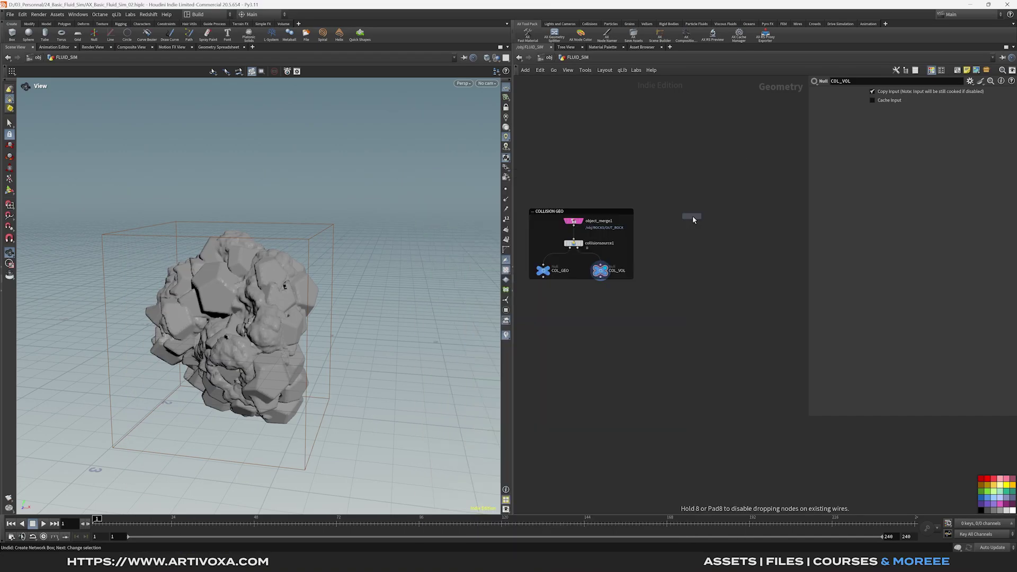
pyautogui.click(698, 221)
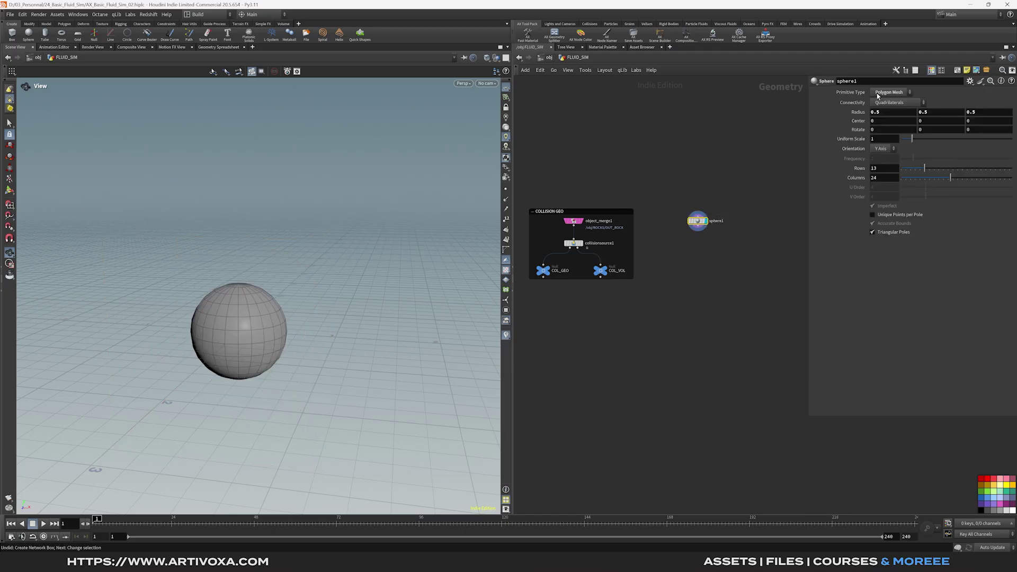
# Set the sphere's primitive type to Polygon with a frequency of 10 and a uniform scale of 0.1
pyautogui.click(878, 94)
pyautogui.click(885, 102)
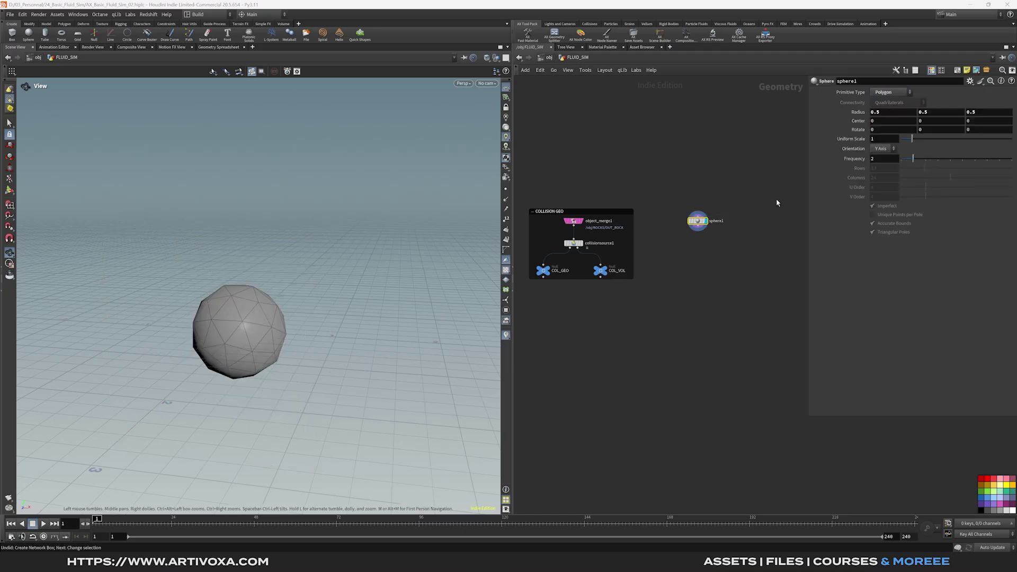
pyautogui.click(887, 159)
pyautogui.write('10')
pyautogui.press('Return')
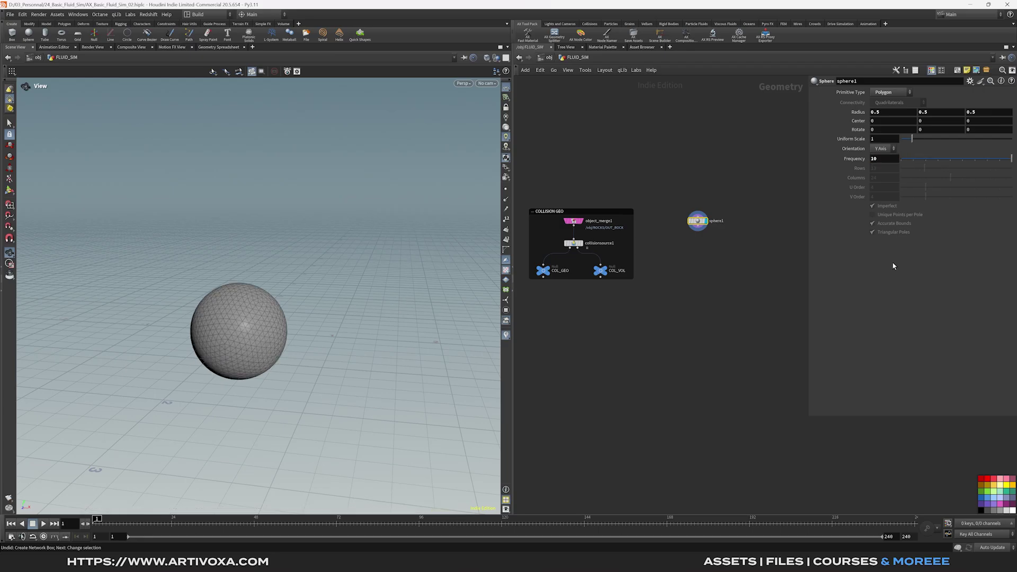
pyautogui.click(882, 141)
pyautogui.write('0.1')
pyautogui.press('Return')
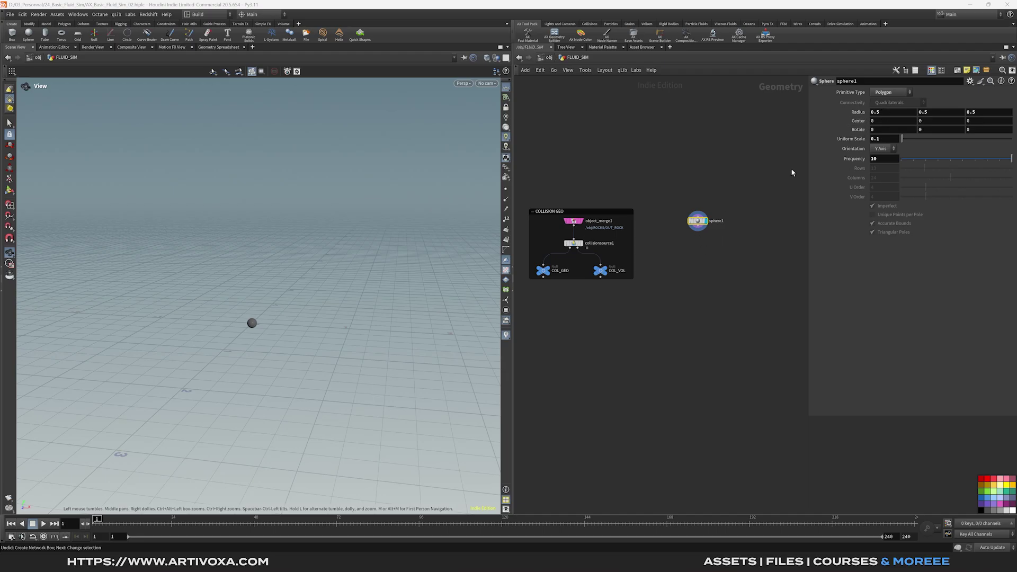
# Add a FLIP Source node beneath the sphere, connected to it, and display its result
pyautogui.moveTo(699, 221); pyautogui.dragTo(704, 221)
pyautogui.scroll(2, 251, 323)
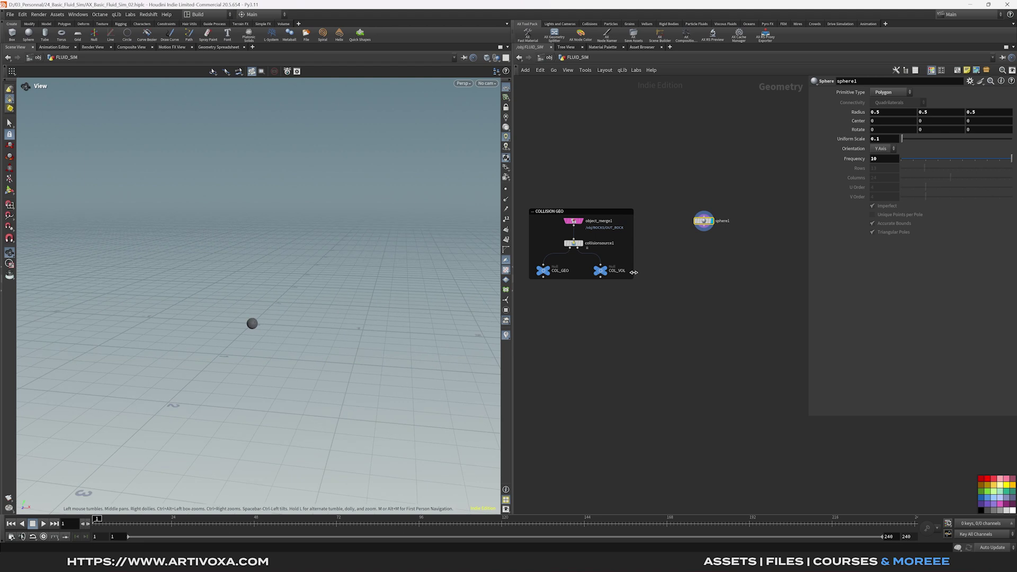
pyautogui.press('Tab')
pyautogui.write('flip source')
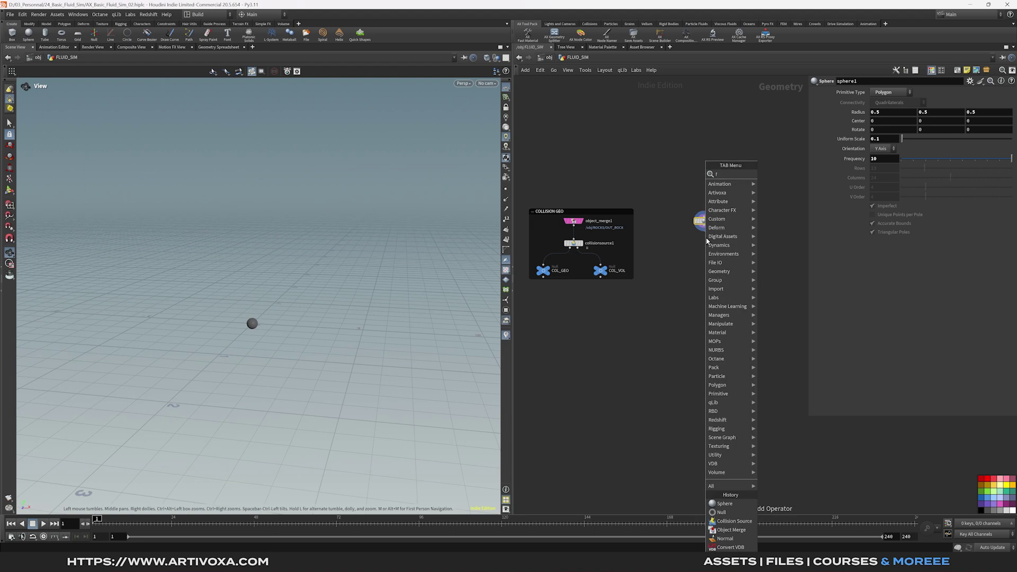
pyautogui.press('Return')
pyautogui.click(706, 244)
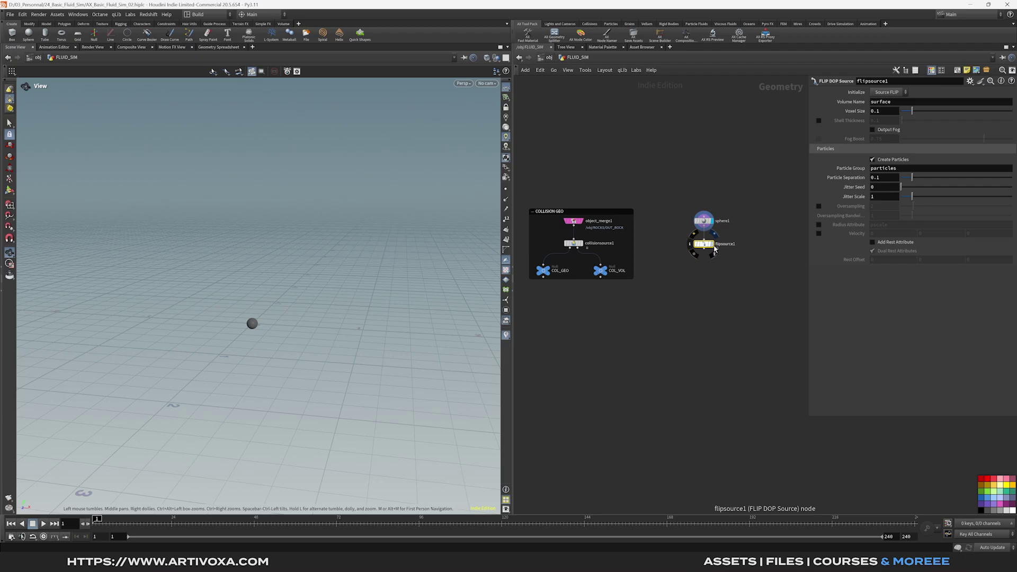
pyautogui.click(713, 249)
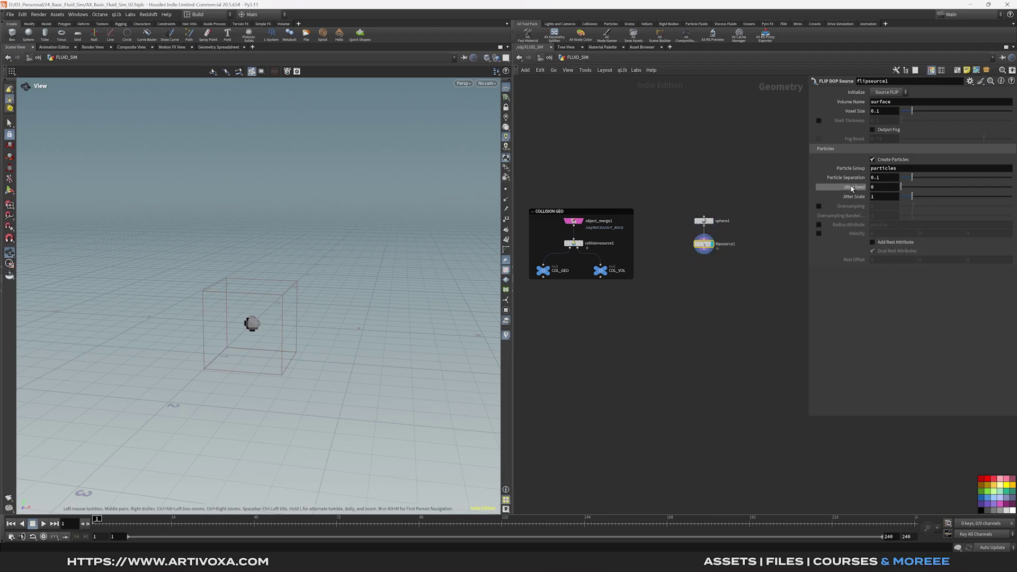
# Set the FLIP Source node's Particle Separation to 0.01 and its Voxel Size to 0.02
pyautogui.moveTo(882, 178); pyautogui.dragTo(869, 178)
pyautogui.write('0.01')
pyautogui.press('Return')
pyautogui.click(887, 112)
pyautogui.press('BackSpace')
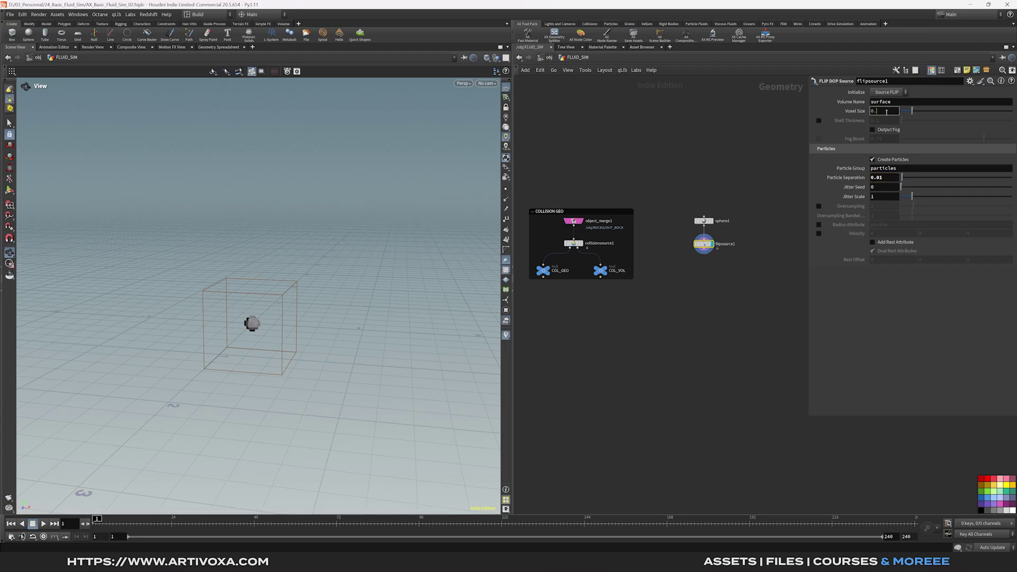
pyautogui.press('Return')
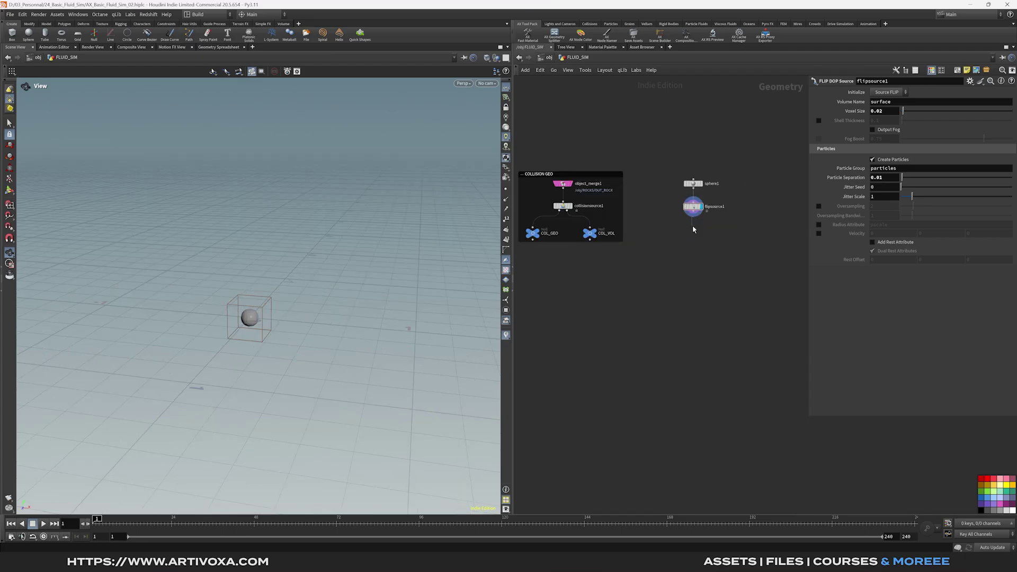
# Connect a Null below the FLIP Source node, display it and name it OUT_SOURCE
pyautogui.press('Tab')
pyautogui.write('null')
pyautogui.press('Return')
pyautogui.press('Return')
pyautogui.moveTo(693, 229); pyautogui.dragTo(693, 235)
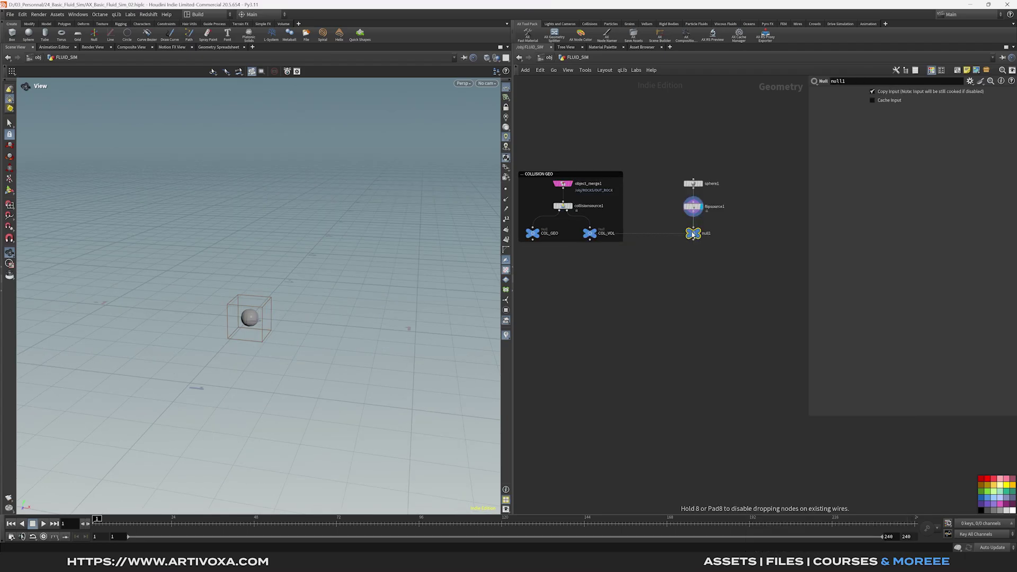
pyautogui.click(700, 234)
pyautogui.click(708, 234)
pyautogui.write('O')
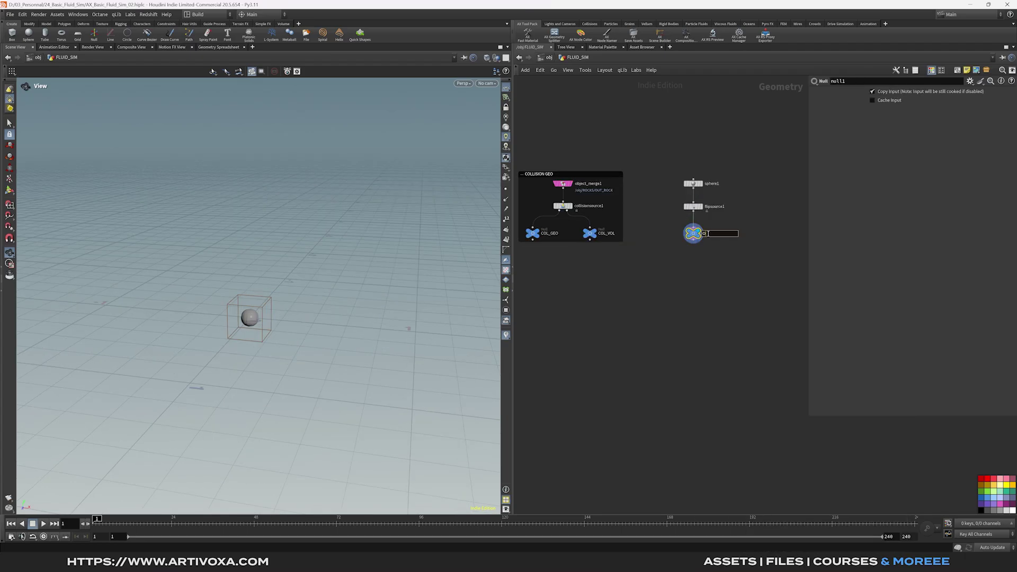
pyautogui.write('UT_SOURCE')
pyautogui.press('Return')
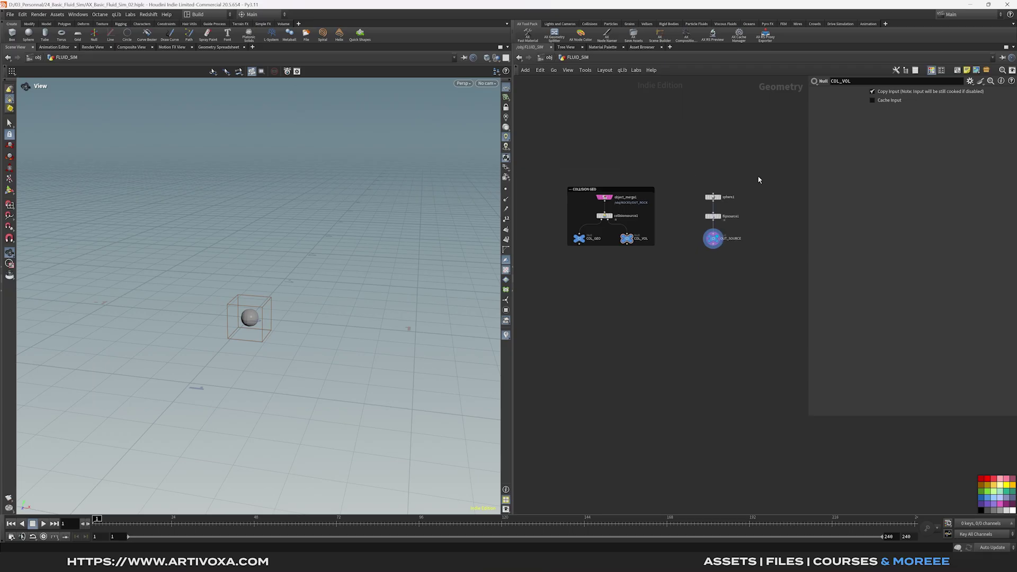
# Enclose the three source nodes in a black network box titled SOURCE and place it beside the COLLISION GEO box
pyautogui.moveTo(758, 175); pyautogui.dragTo(698, 259)
pyautogui.moveTo(679, 157); pyautogui.dragTo(558, 267)
pyautogui.moveTo(744, 177); pyautogui.dragTo(692, 263)
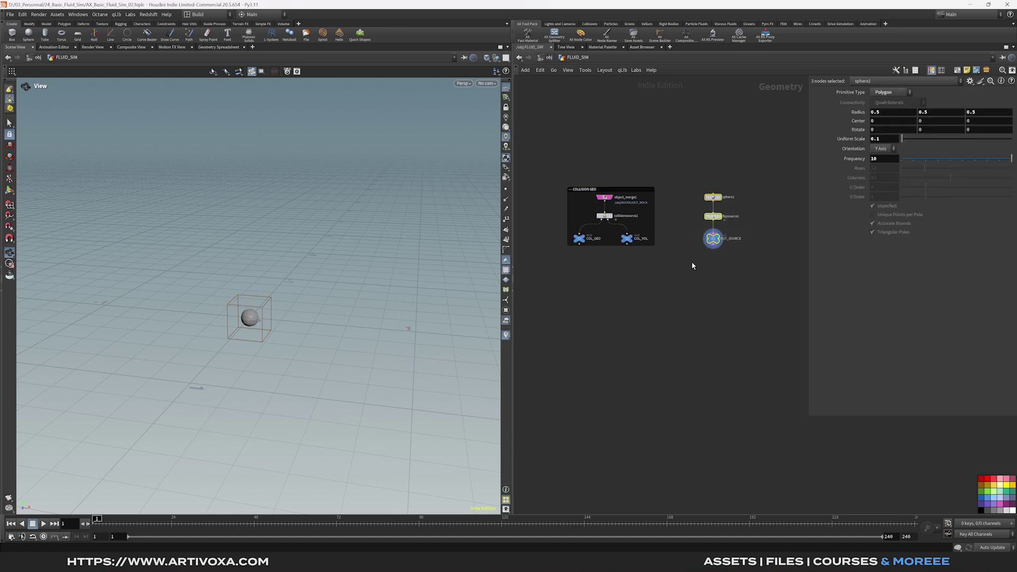
pyautogui.click(958, 70)
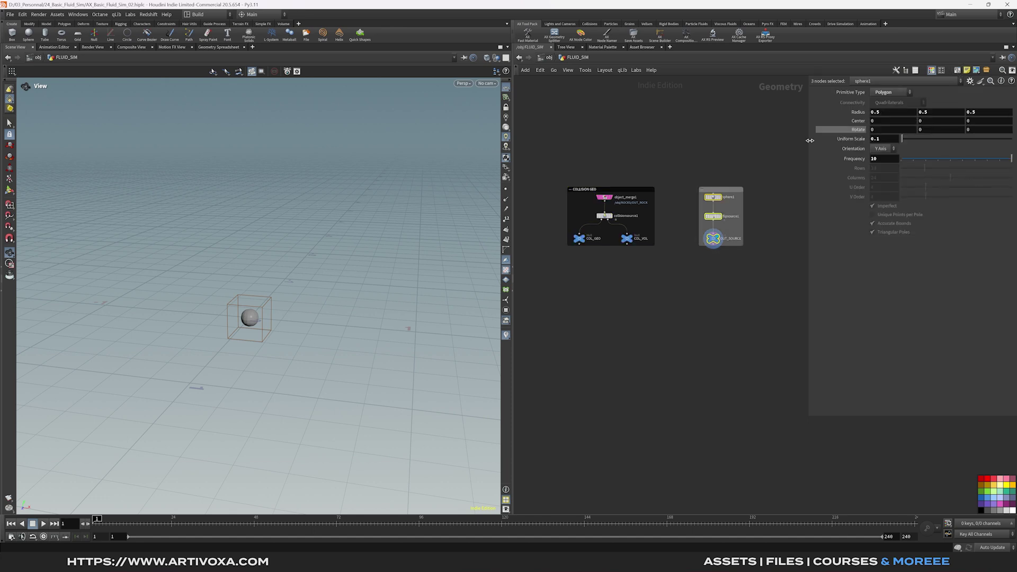
pyautogui.click(980, 502)
pyautogui.moveTo(733, 191); pyautogui.dragTo(692, 192)
pyautogui.click(649, 292)
# Add a DOP Network node below the two network boxes and name it FLUID_SIM
pyautogui.moveTo(629, 280); pyautogui.dragTo(659, 272, button='middle')
pyautogui.press('Tab')
pyautogui.write('dopn')
pyautogui.press('Return')
pyautogui.click(653, 266)
pyautogui.doubleClick(669, 266)
pyautogui.write('FLUID_SIM')
pyautogui.press('Return')
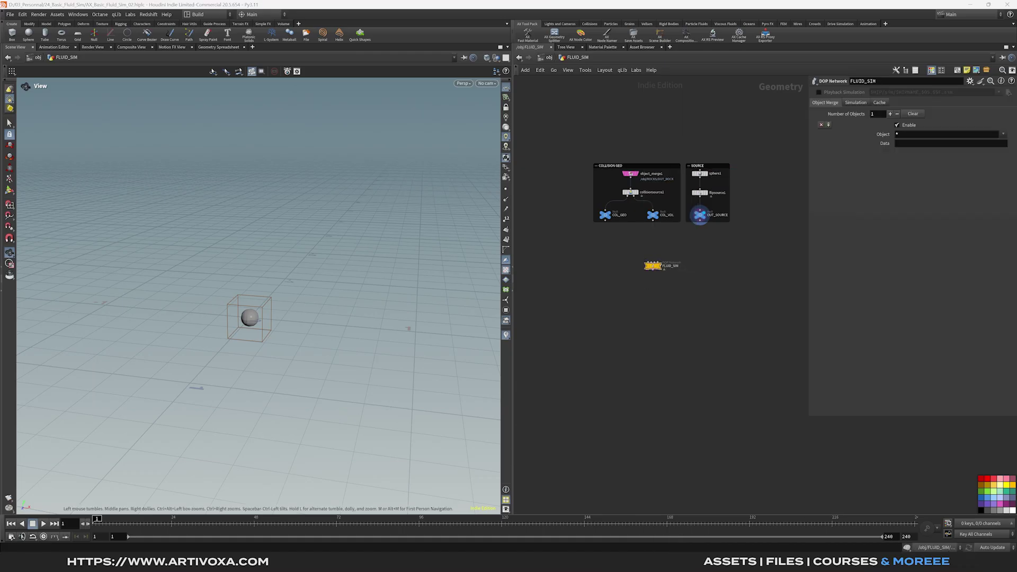
# Enter the FLUID_SIM DOP network and place a FLIP Solver above the output node
pyautogui.doubleClick(655, 266)
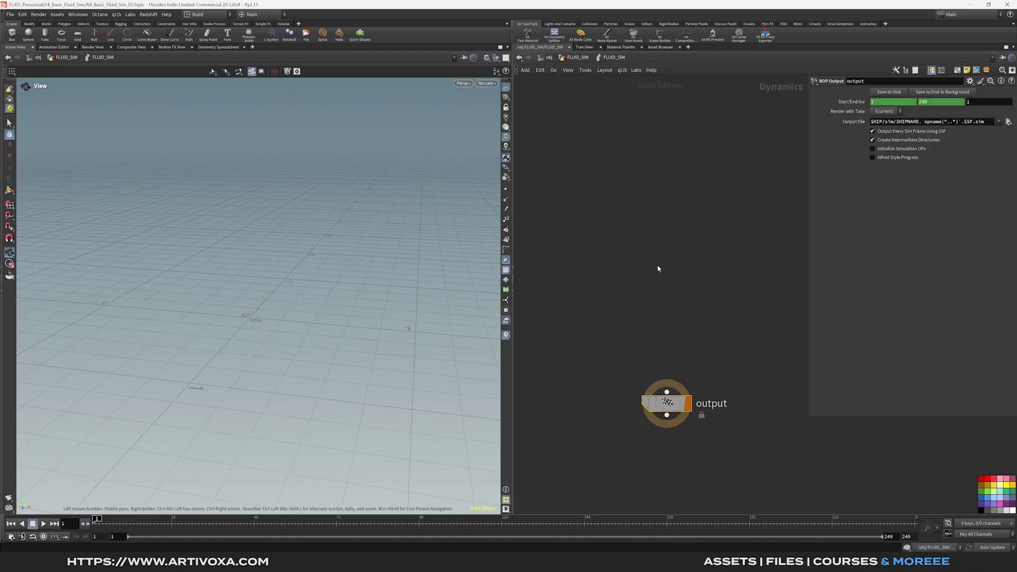
pyautogui.press('Tab')
pyautogui.write('flipo')
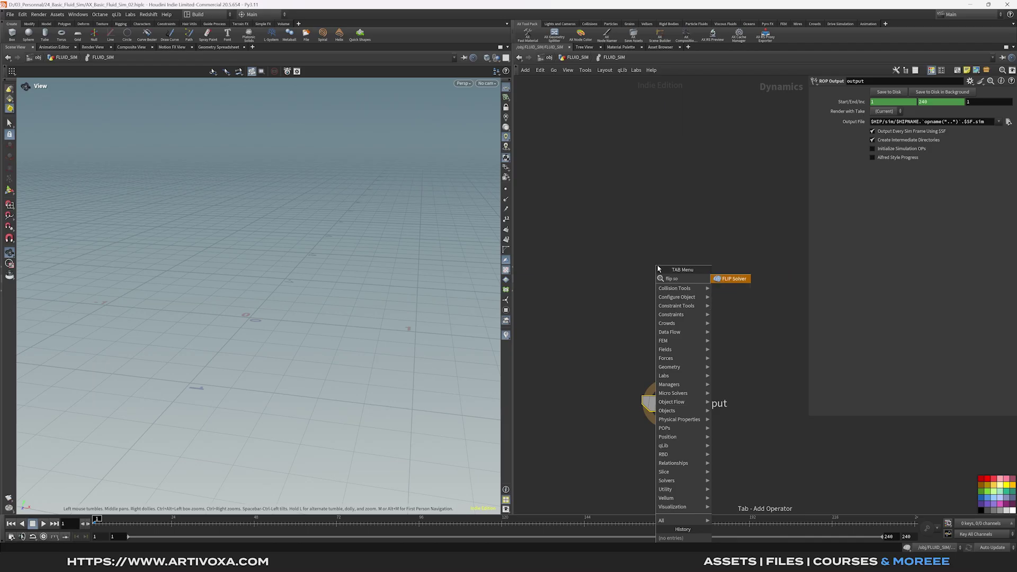
pyautogui.press('Return')
pyautogui.click(661, 262)
# Add a FLIP Object node and a Volume Source node side by side above the FLIP Solver
pyautogui.press('Tab')
pyautogui.write('flipo')
pyautogui.press('Return')
pyautogui.click(564, 187)
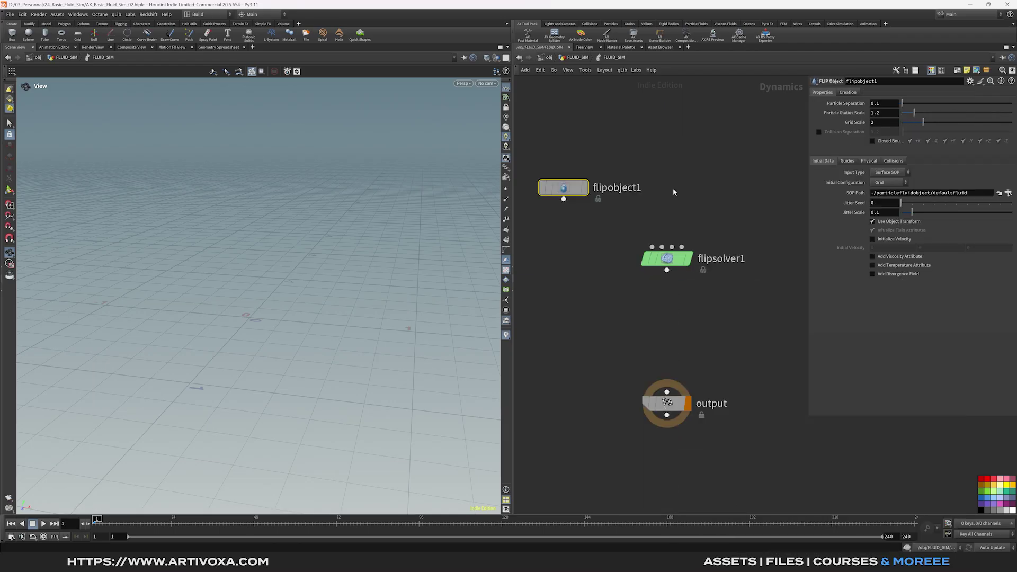
pyautogui.press('Tab')
pyautogui.write('vol')
pyautogui.press('Return')
pyautogui.click(743, 188)
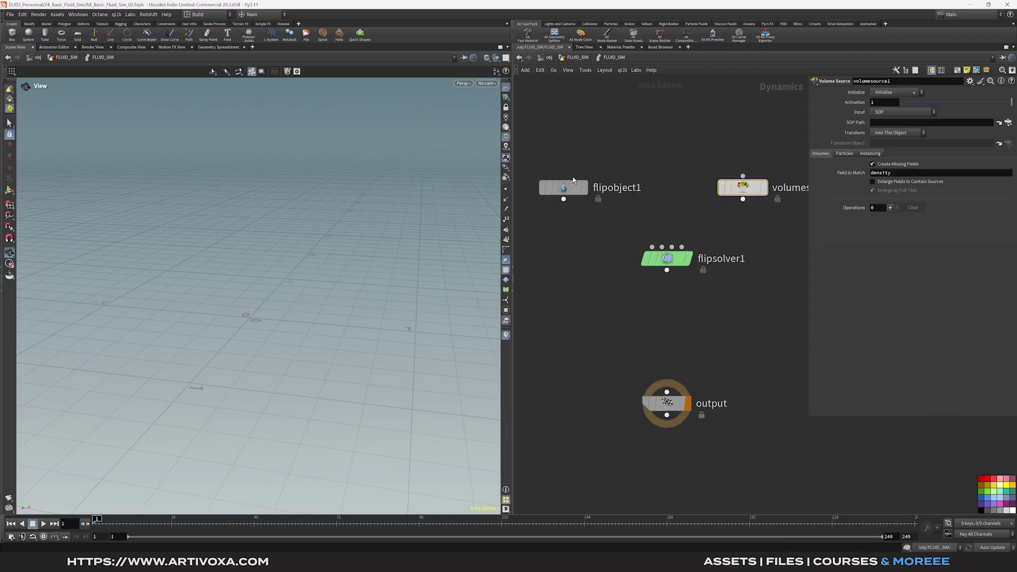
# Wire the FLIP Object into the solver's first input, the Volume Source into its last input, and the solver into the output
pyautogui.moveTo(618, 211); pyautogui.dragTo(649, 248)
pyautogui.moveTo(742, 200); pyautogui.dragTo(687, 389)
pyautogui.scroll(-1, 660, 206)
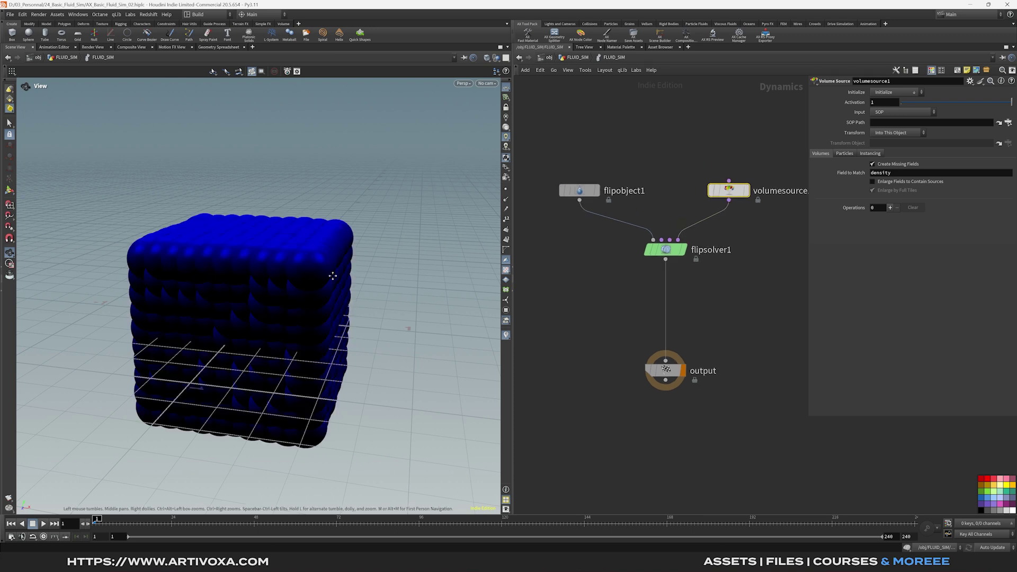
pyautogui.moveTo(333, 276); pyautogui.dragTo(296, 253)
pyautogui.scroll(-2, 320, 244)
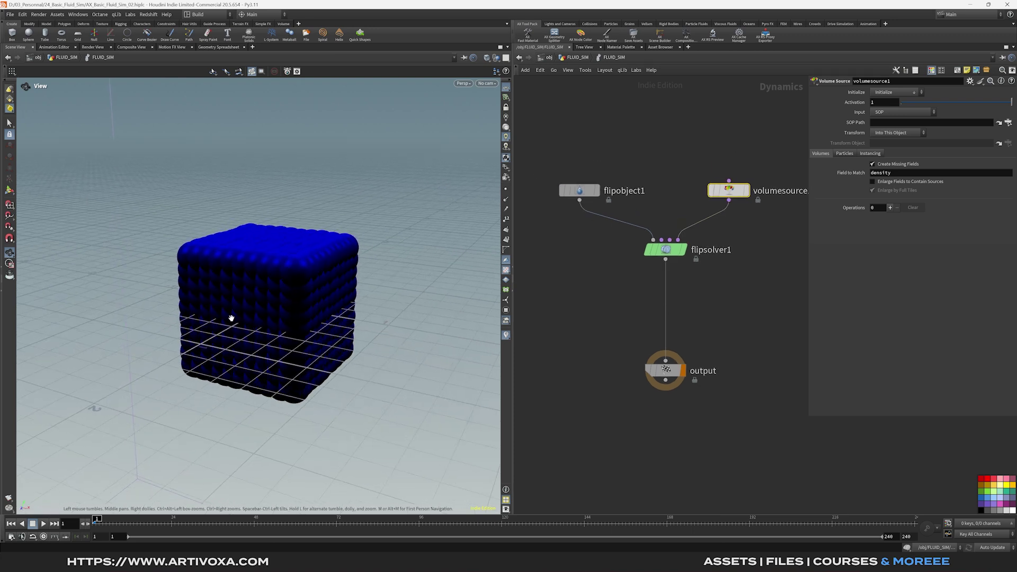
pyautogui.moveTo(271, 318); pyautogui.dragTo(239, 326, button='middle')
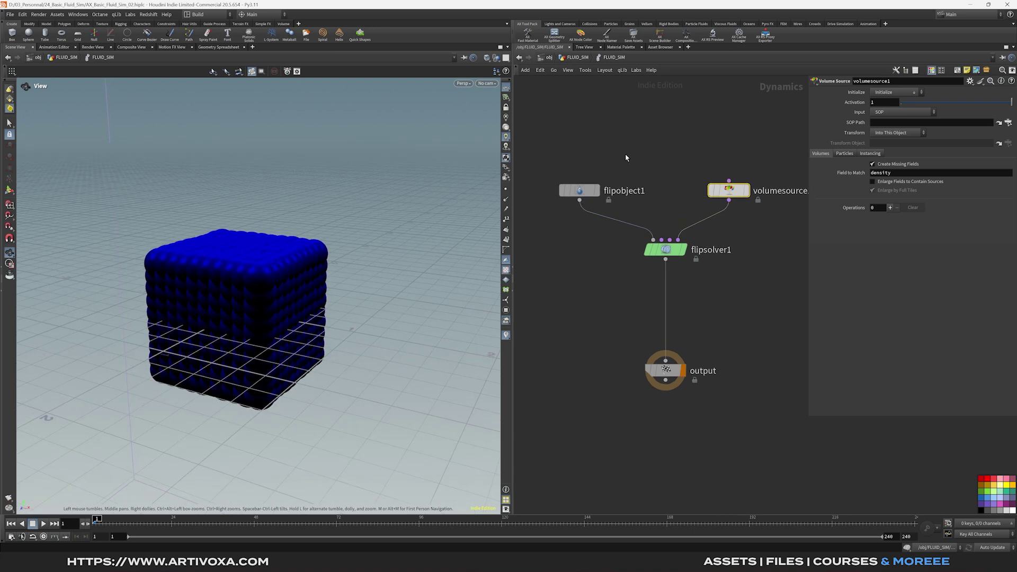
# Clear the FLIP Object's SOP Path to remove the default fluid
pyautogui.moveTo(628, 140); pyautogui.dragTo(575, 210)
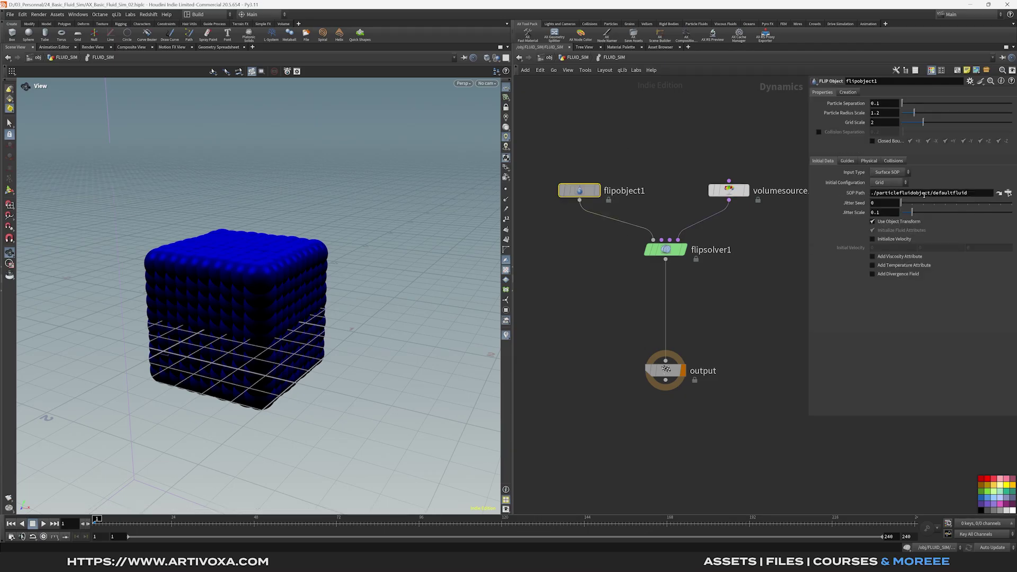
pyautogui.tripleClick(962, 193)
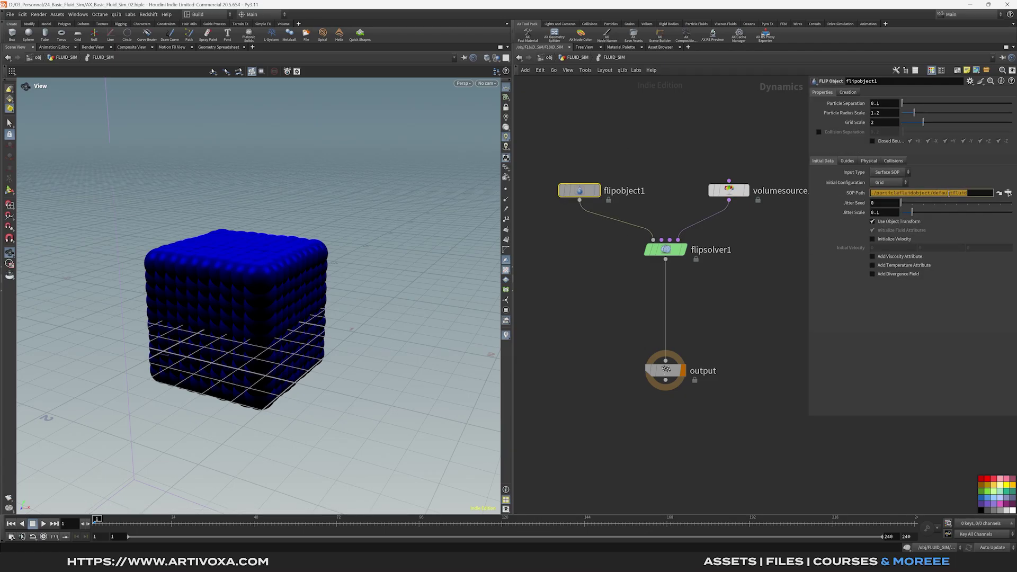
pyautogui.press('BackSpace')
pyautogui.press('Return')
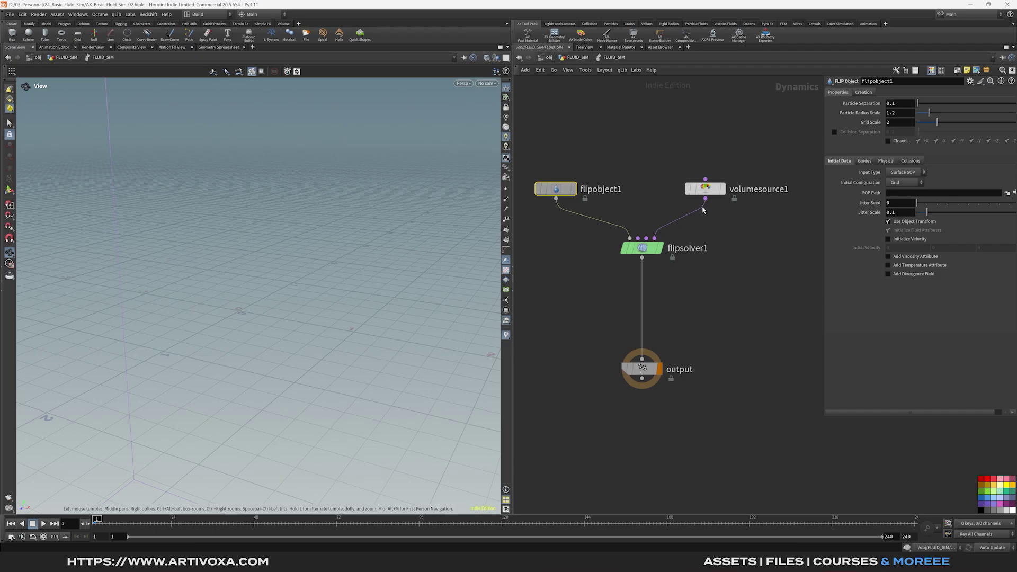
# Set the Volume Source node's SOP Path to /obj/FLUID_SIM/OUT_SOURCE
pyautogui.click(705, 189)
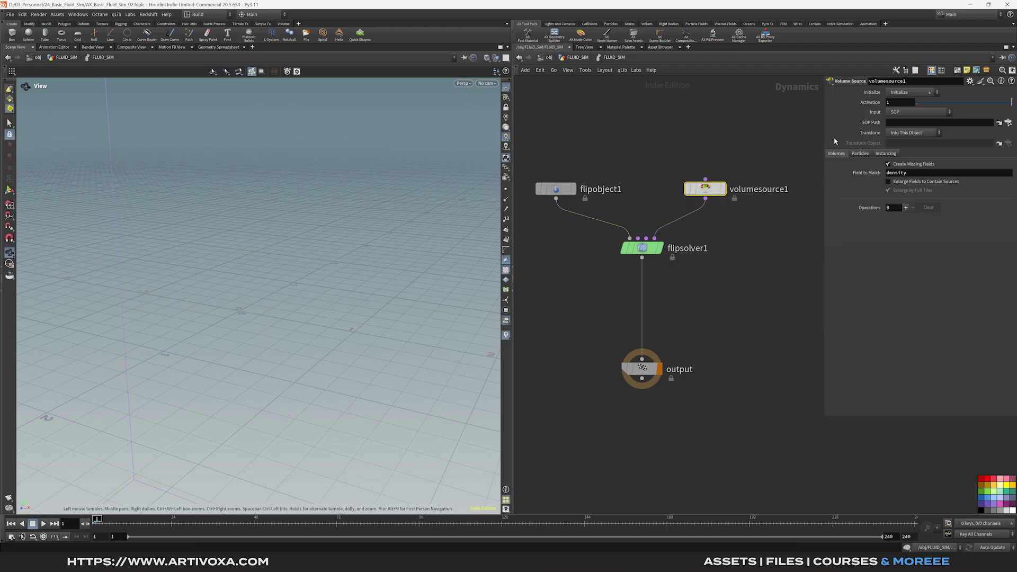
pyautogui.moveTo(824, 127); pyautogui.dragTo(784, 127)
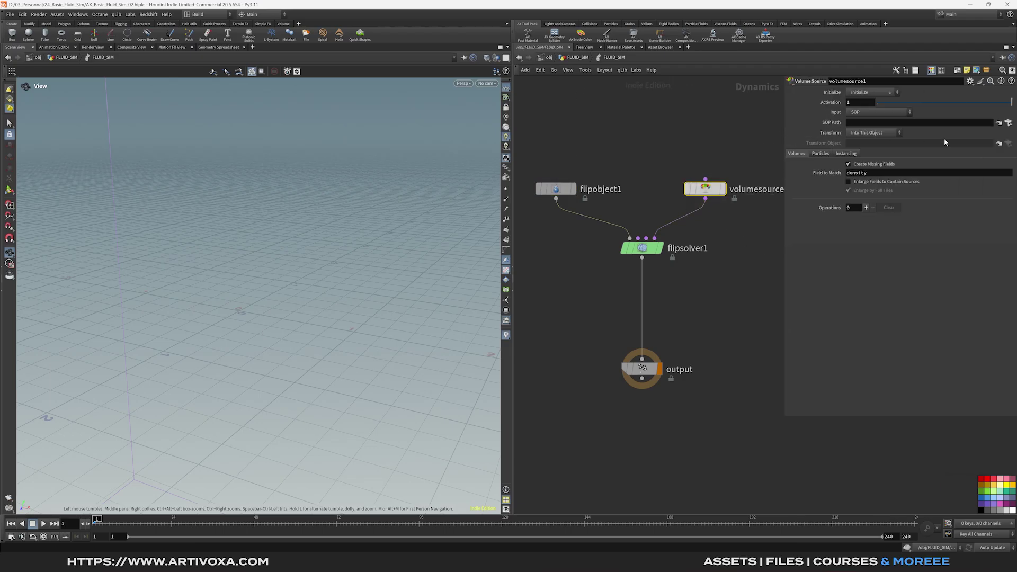
pyautogui.click(1008, 123)
pyautogui.click(925, 89)
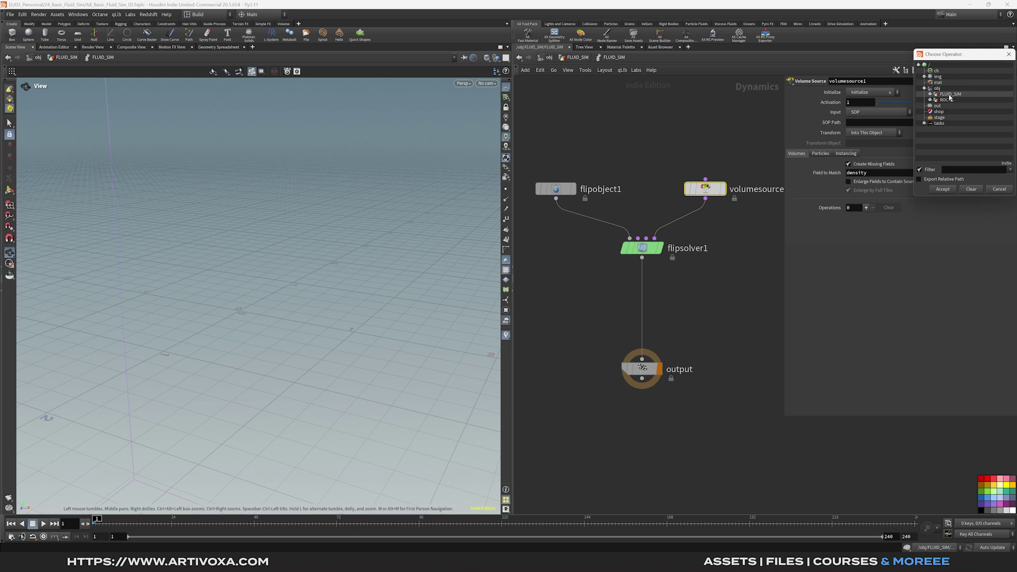
pyautogui.click(931, 94)
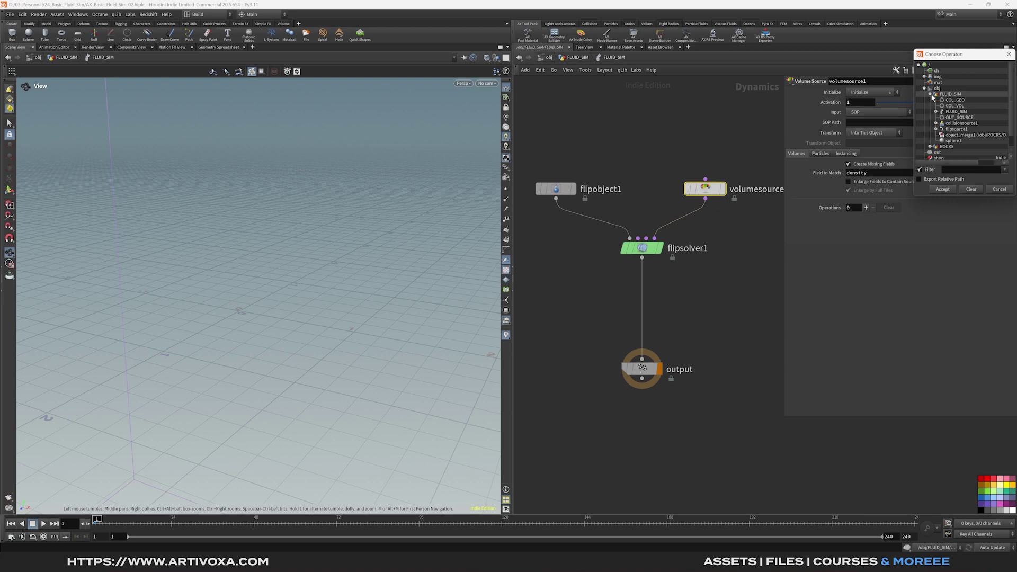
pyautogui.click(956, 117)
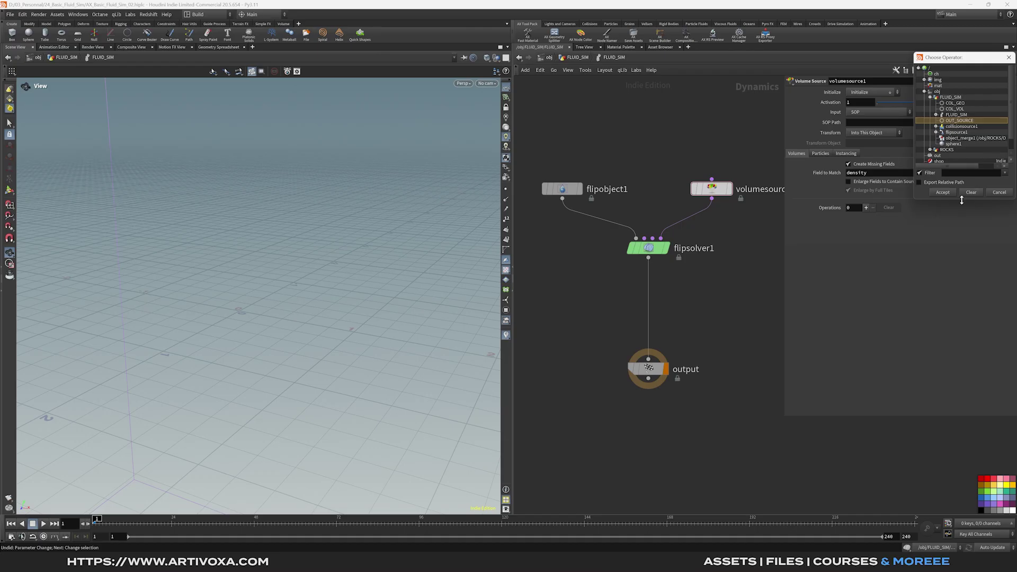
pyautogui.click(943, 193)
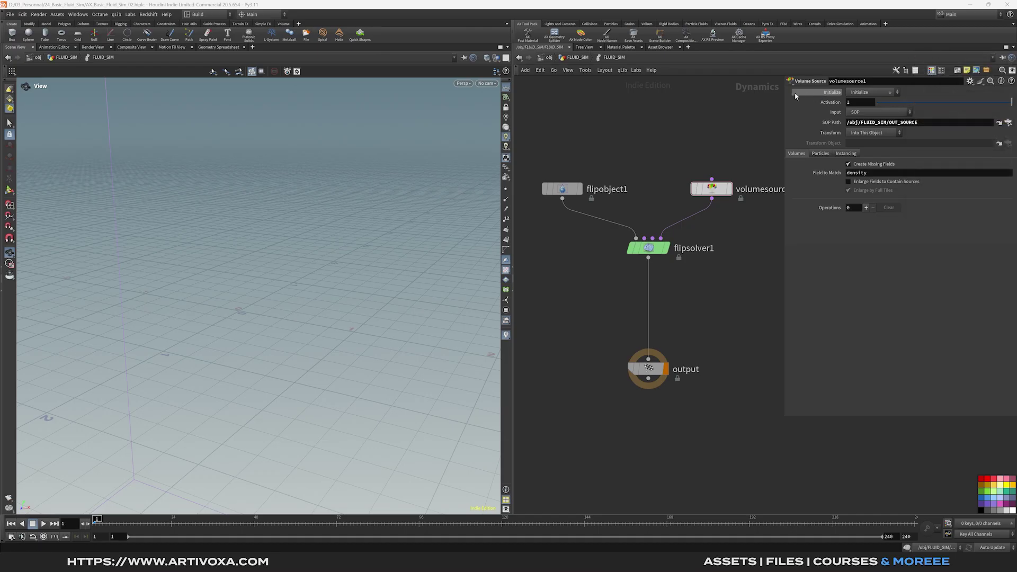
# Initialize the Volume Source node with the Source FLIP preset
pyautogui.click(872, 92)
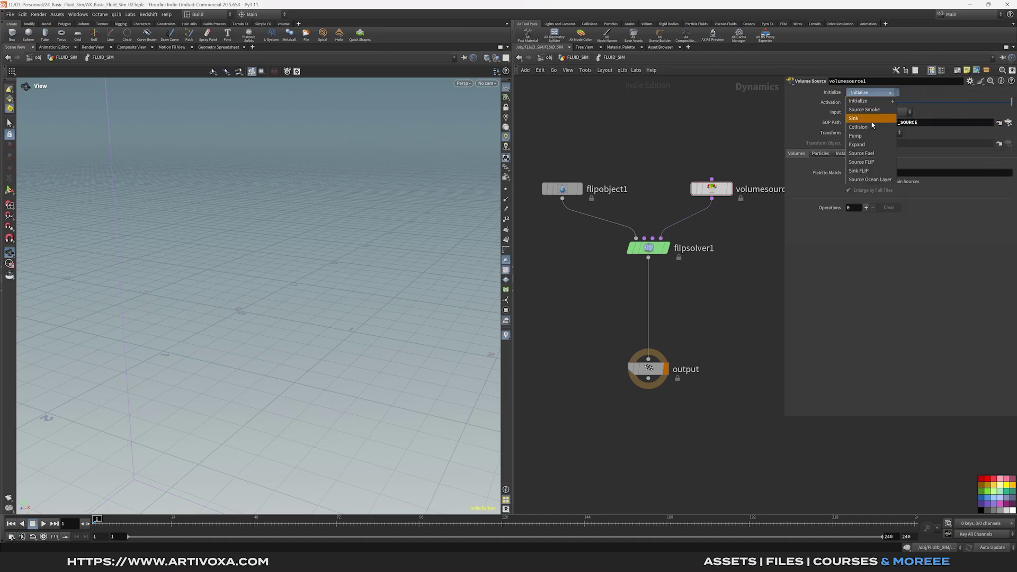
pyautogui.click(868, 163)
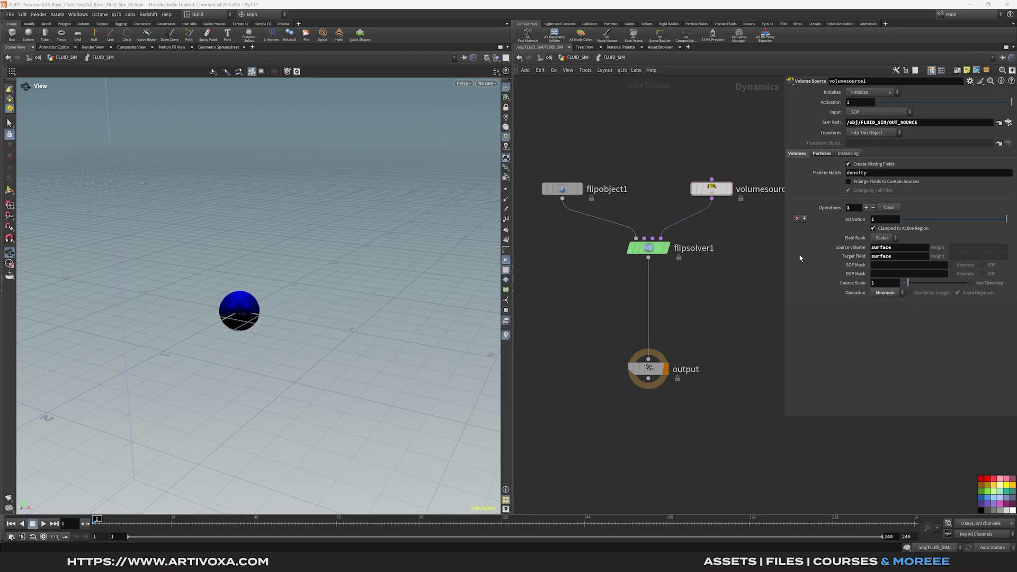
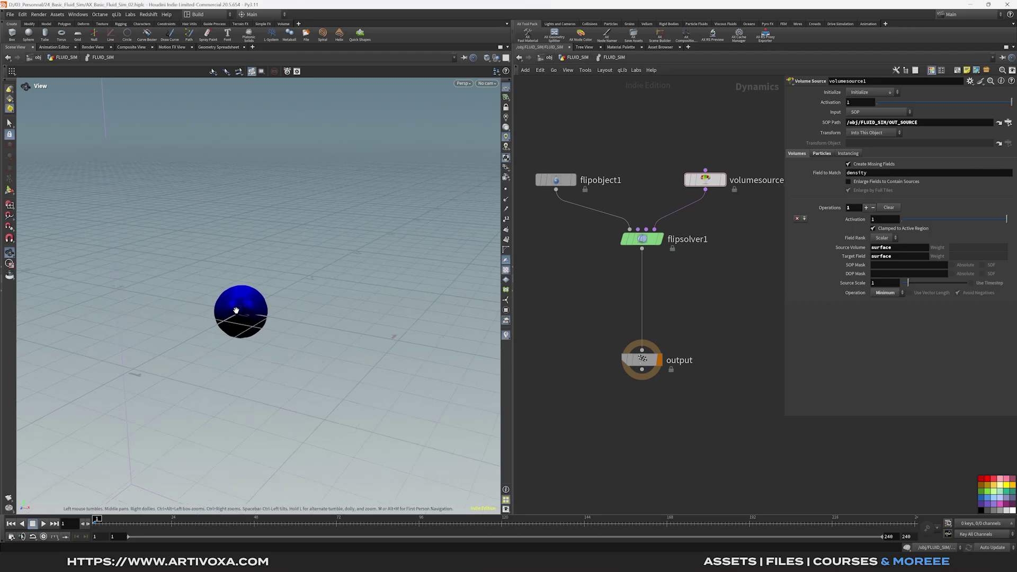
pyautogui.scroll(-10, 294, 313)
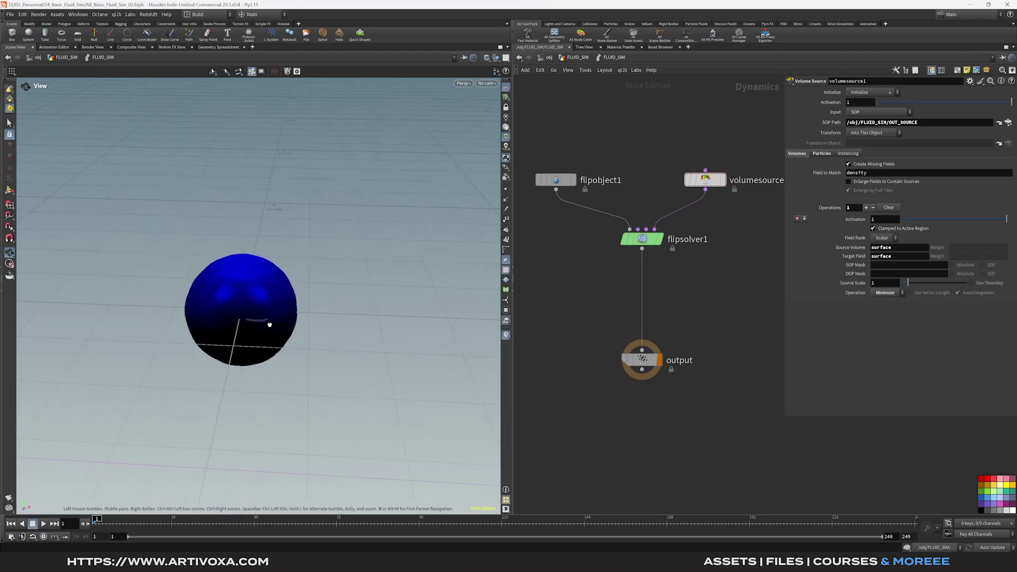
# Set the FLIP Object's particle guide visualization to Particles
pyautogui.scroll(3, 251, 308)
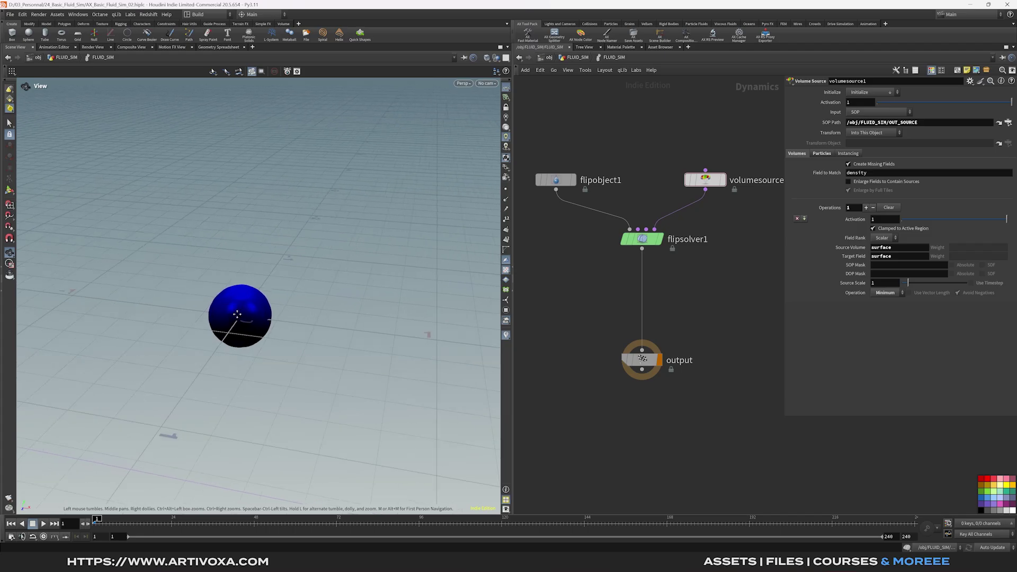
pyautogui.moveTo(568, 278); pyautogui.dragTo(579, 291, button='middle')
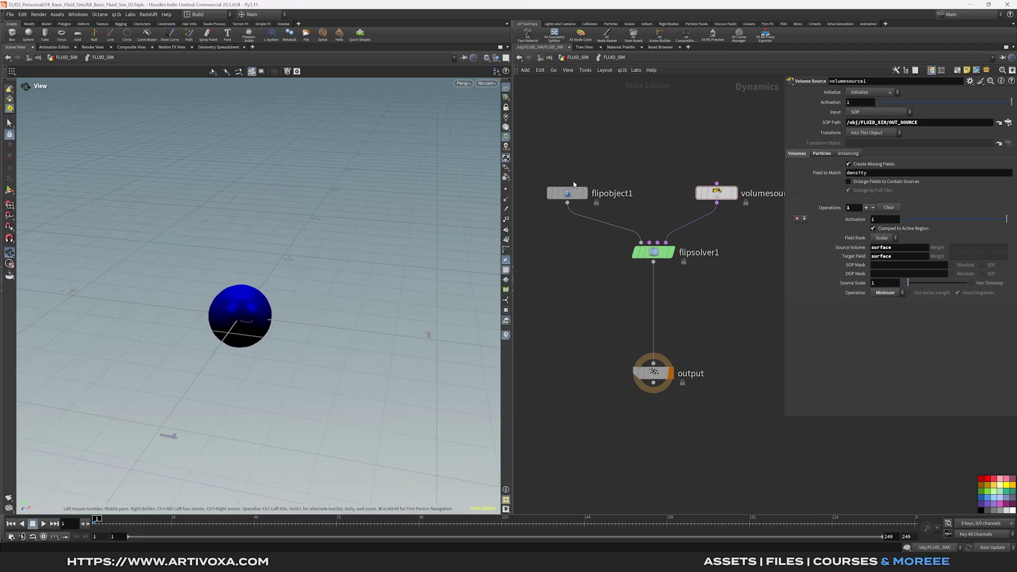
pyautogui.moveTo(604, 152); pyautogui.dragTo(553, 251)
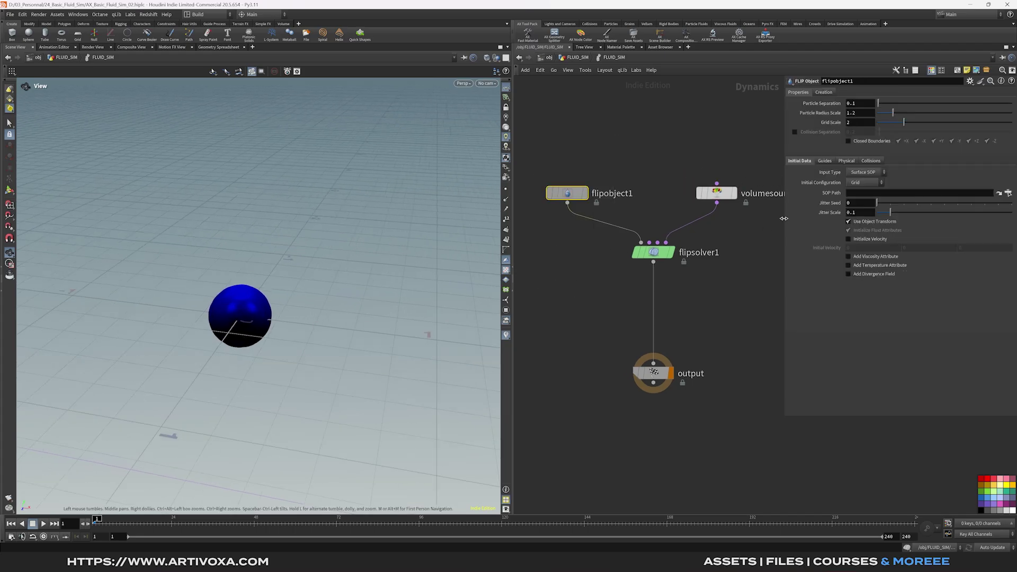
pyautogui.click(827, 162)
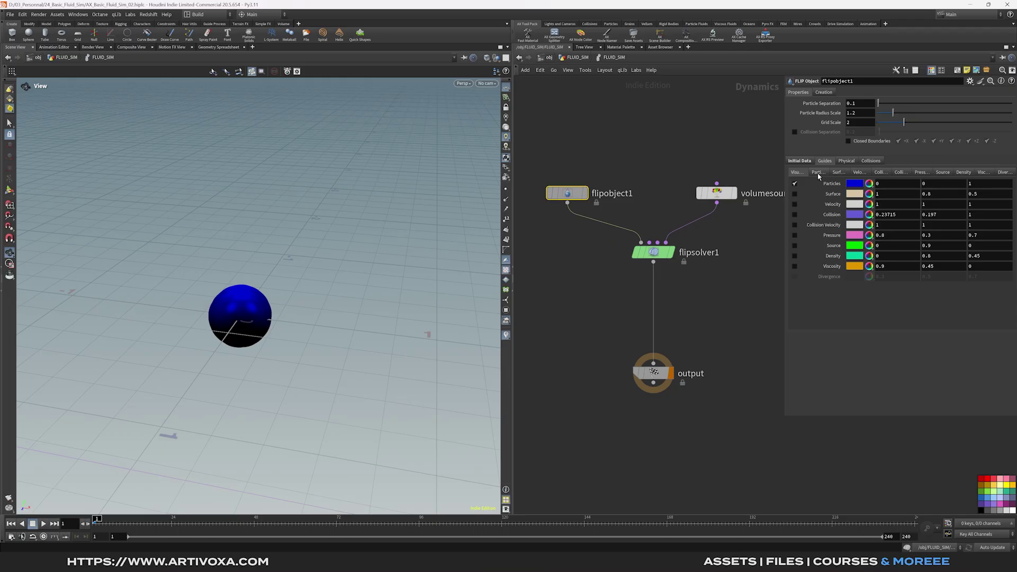
pyautogui.click(819, 173)
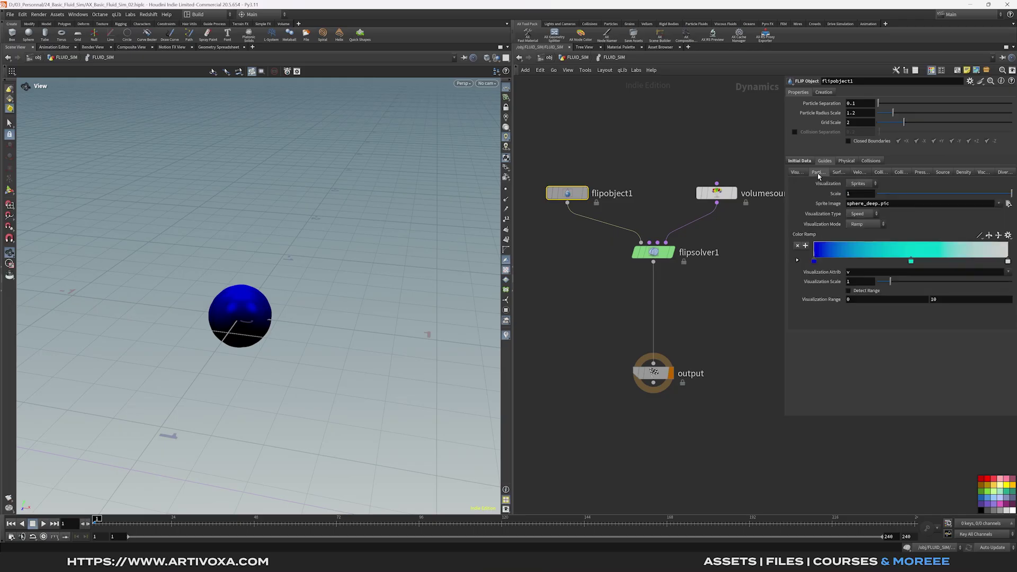
pyautogui.click(862, 185)
pyautogui.click(859, 218)
pyautogui.scroll(3, 264, 289)
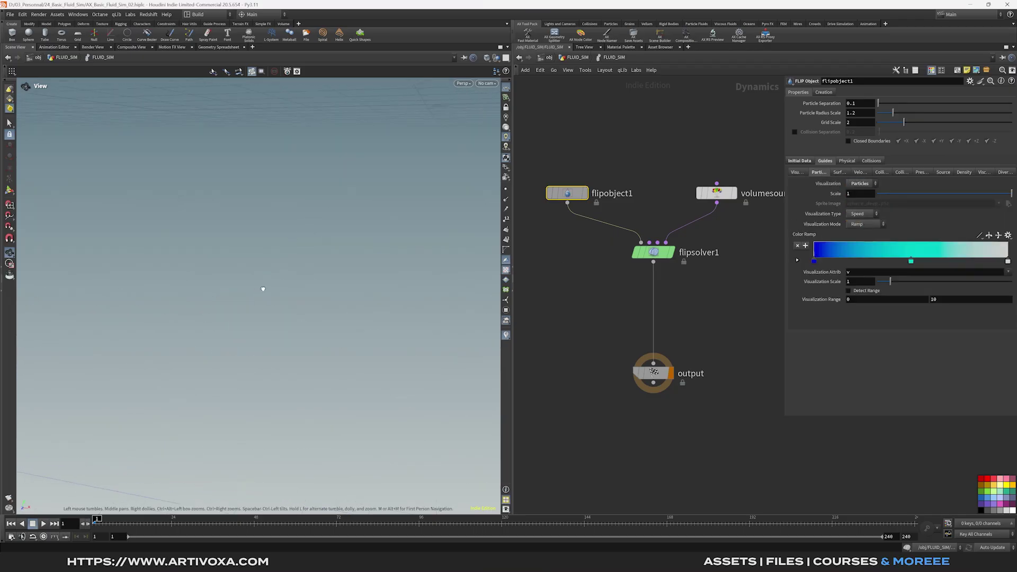
pyautogui.scroll(-6, 274, 297)
pyautogui.scroll(3, 356, 298)
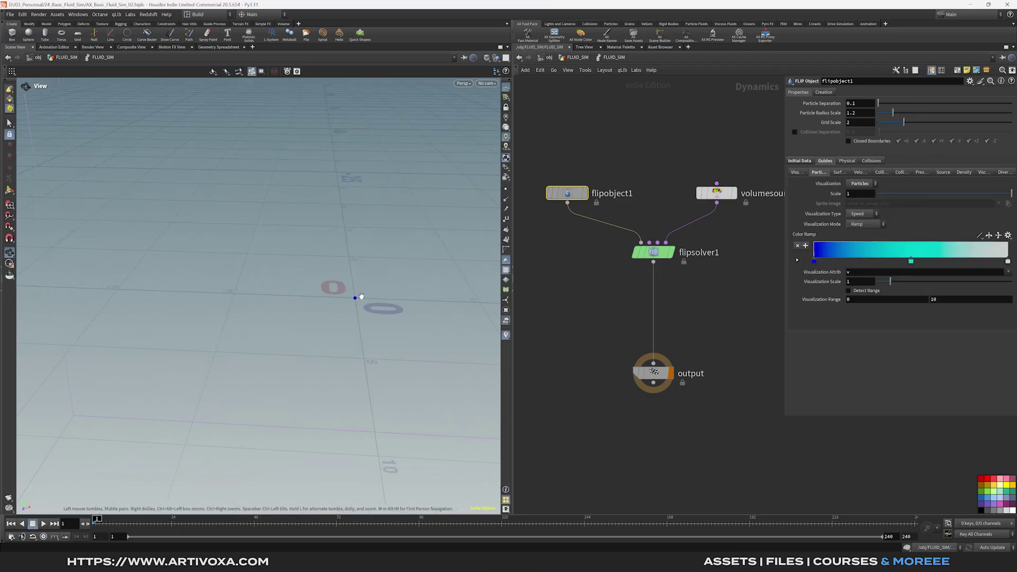
pyautogui.scroll(-10, 354, 302)
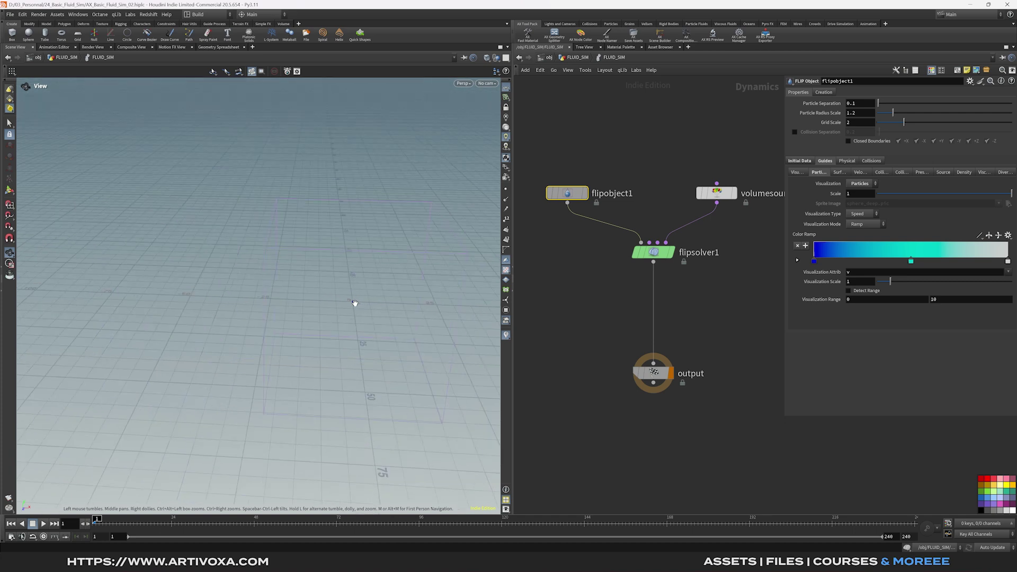
# Set the Box Size of the FLIP Solver's volume limits to 5, 7, 5
pyautogui.moveTo(295, 282); pyautogui.dragTo(249, 265)
pyautogui.moveTo(341, 296); pyautogui.dragTo(262, 291, button='middle')
pyautogui.scroll(3, 262, 291)
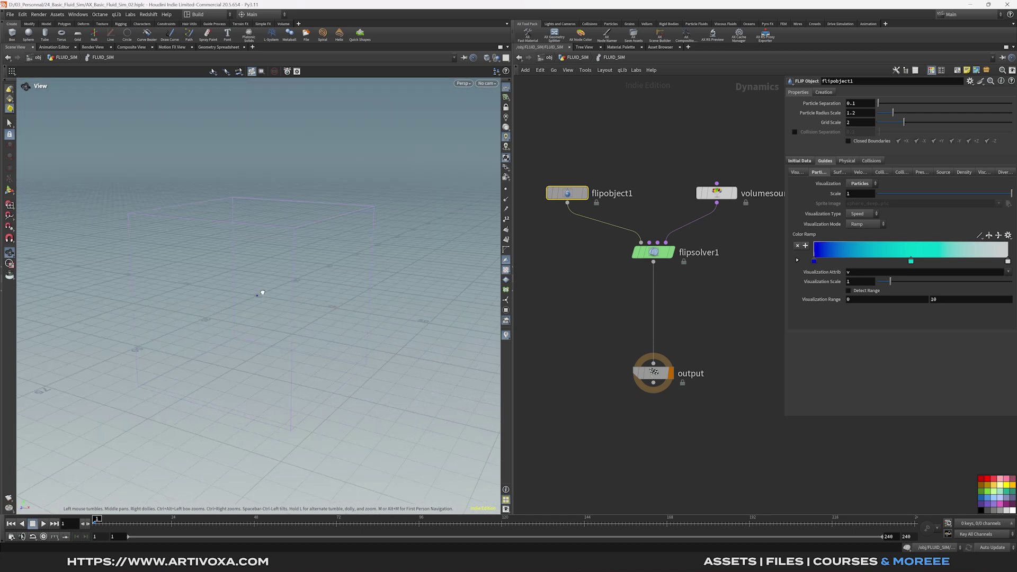
pyautogui.scroll(3, 260, 292)
pyautogui.click(652, 253)
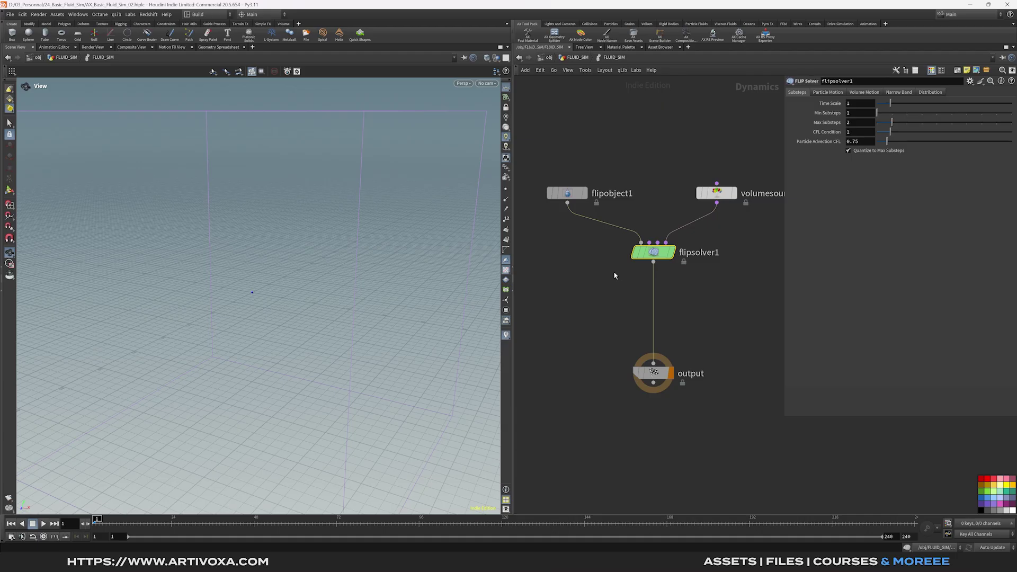
pyautogui.click(874, 93)
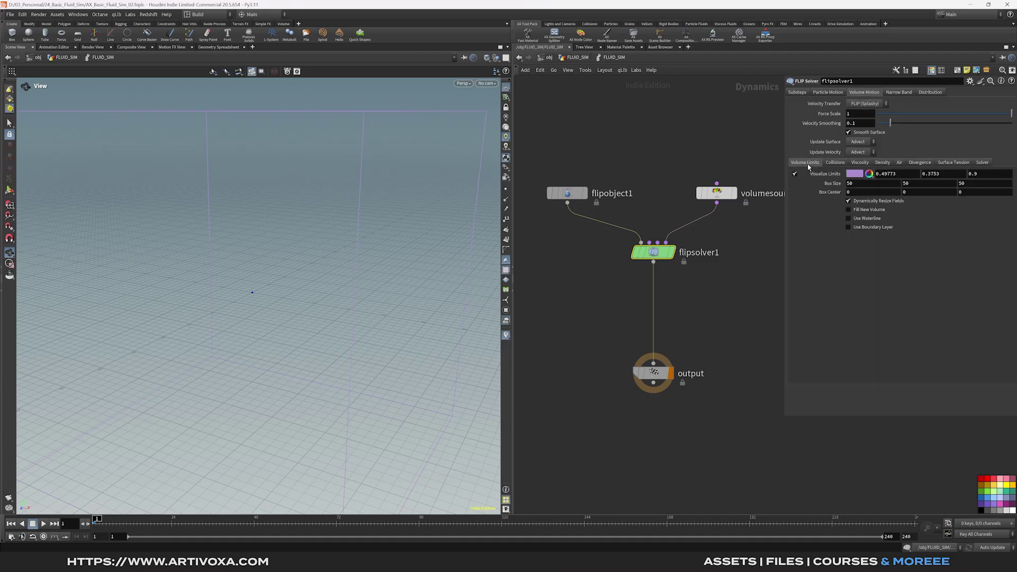
pyautogui.moveTo(371, 212); pyautogui.dragTo(324, 221)
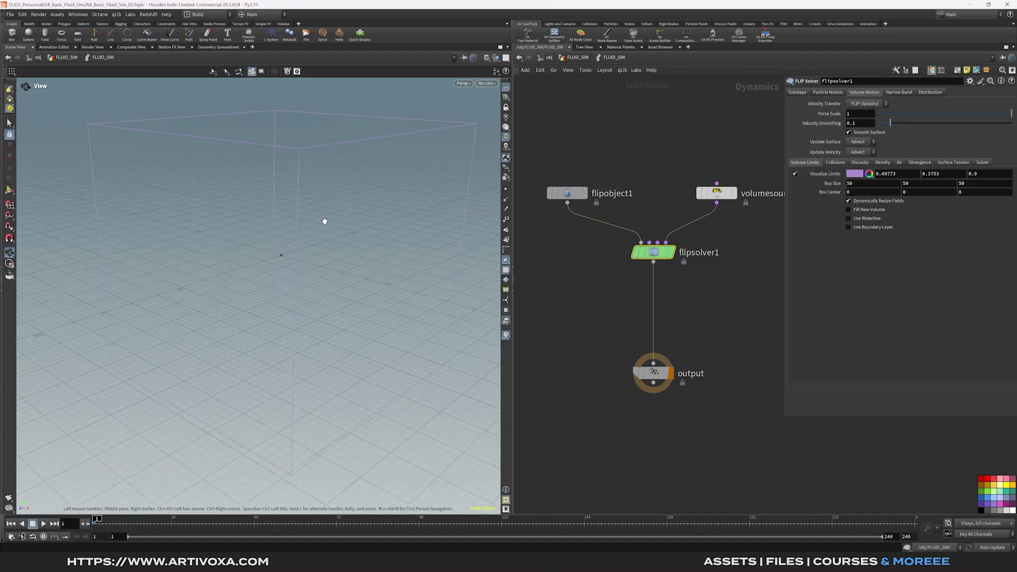
pyautogui.moveTo(281, 263); pyautogui.dragTo(282, 256)
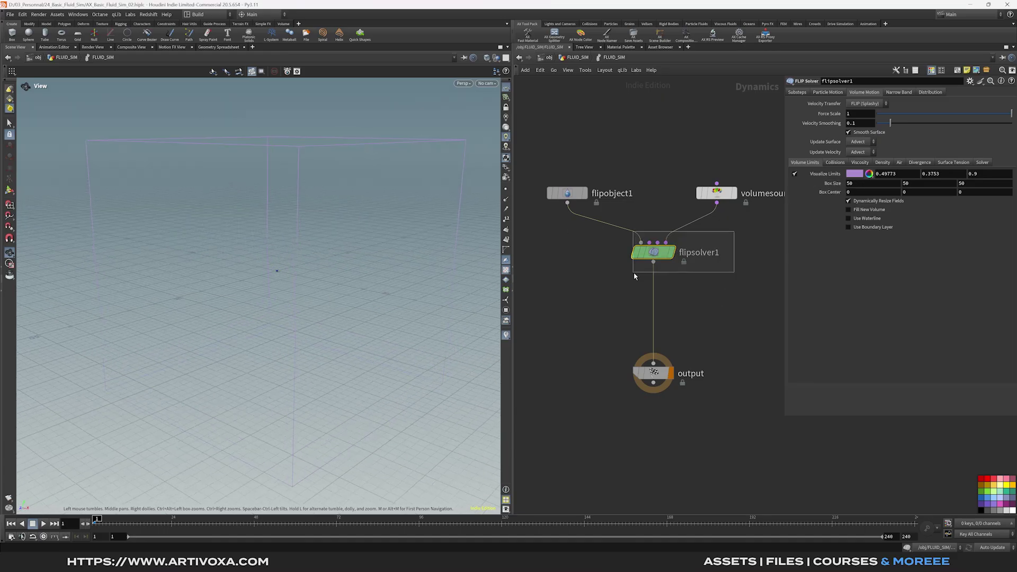
pyautogui.click(875, 184)
pyautogui.press('Tab')
pyautogui.write('7')
pyautogui.press('Tab')
pyautogui.write('5')
pyautogui.press('Return')
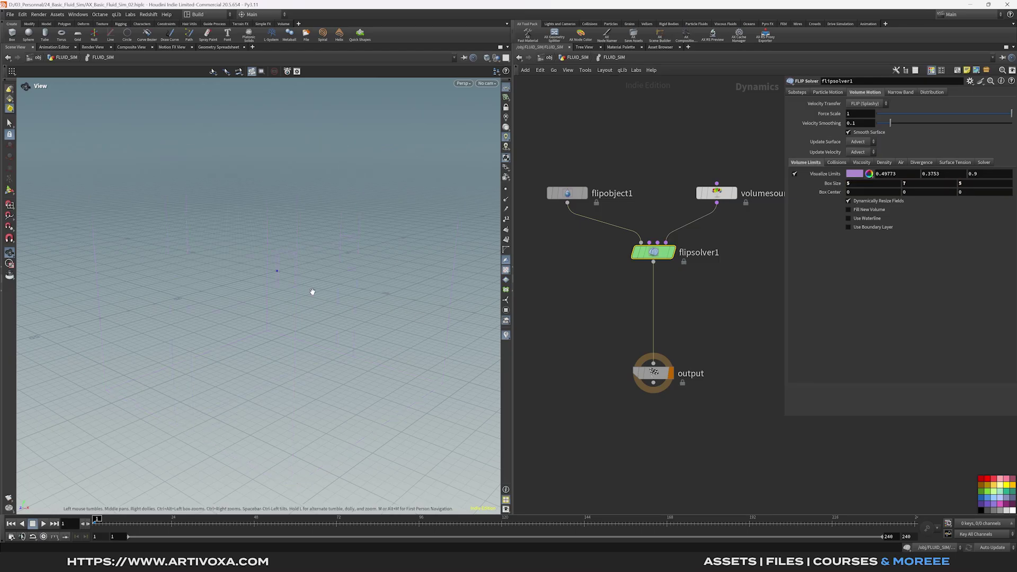
# Turn off Visualize Limits for the FLIP Solver's volume limits
pyautogui.press('h')
pyautogui.moveTo(259, 267); pyautogui.dragTo(271, 240)
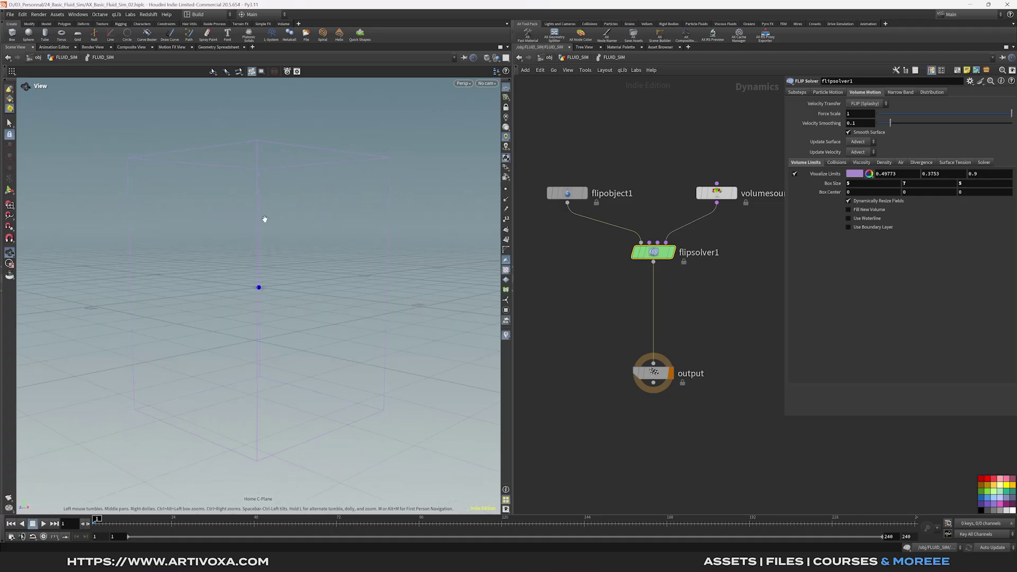
pyautogui.moveTo(296, 208); pyautogui.dragTo(296, 224)
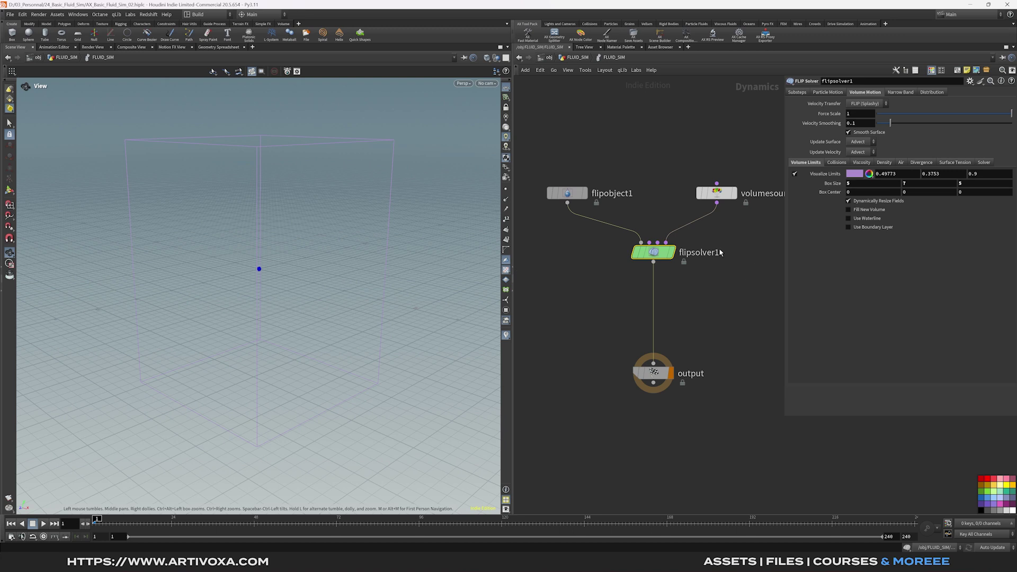
pyautogui.click(795, 174)
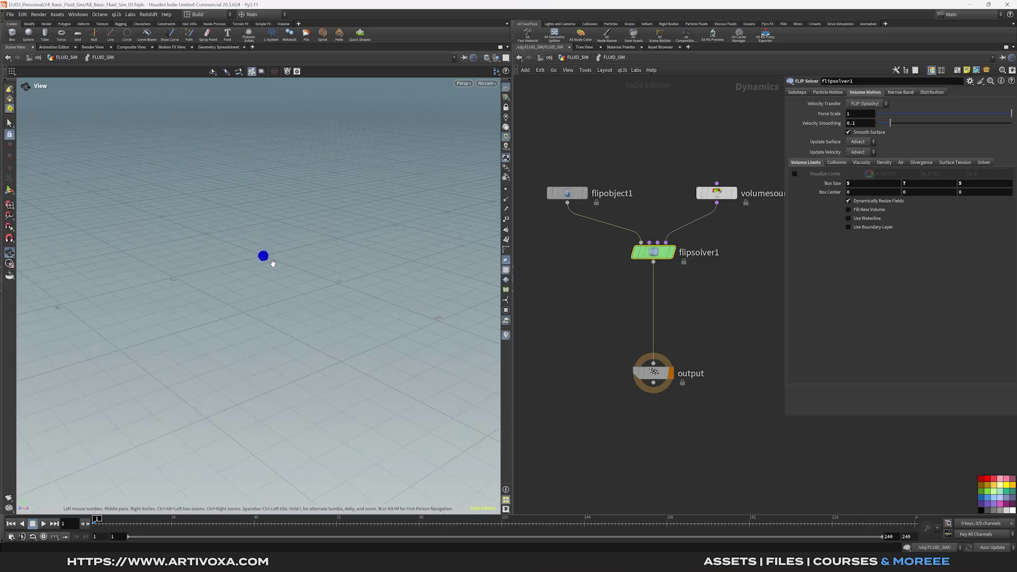
pyautogui.scroll(3, 268, 268)
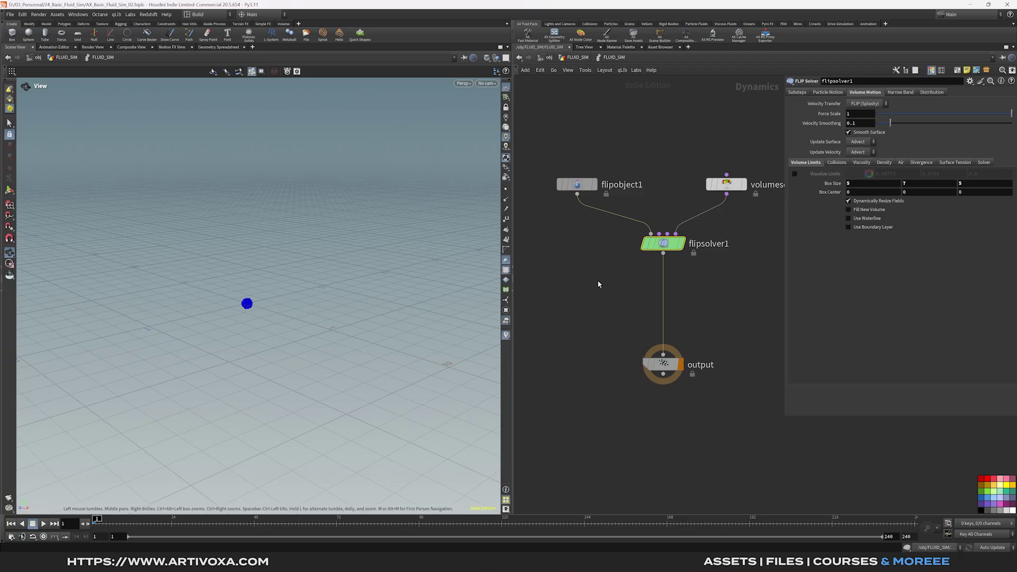
# Add a Static Object node to the DOP network and set its SOP Path to /obj/FLUID_SIM/COL_GEO
pyautogui.press('Tab')
pyautogui.write('s')
pyautogui.press('Return')
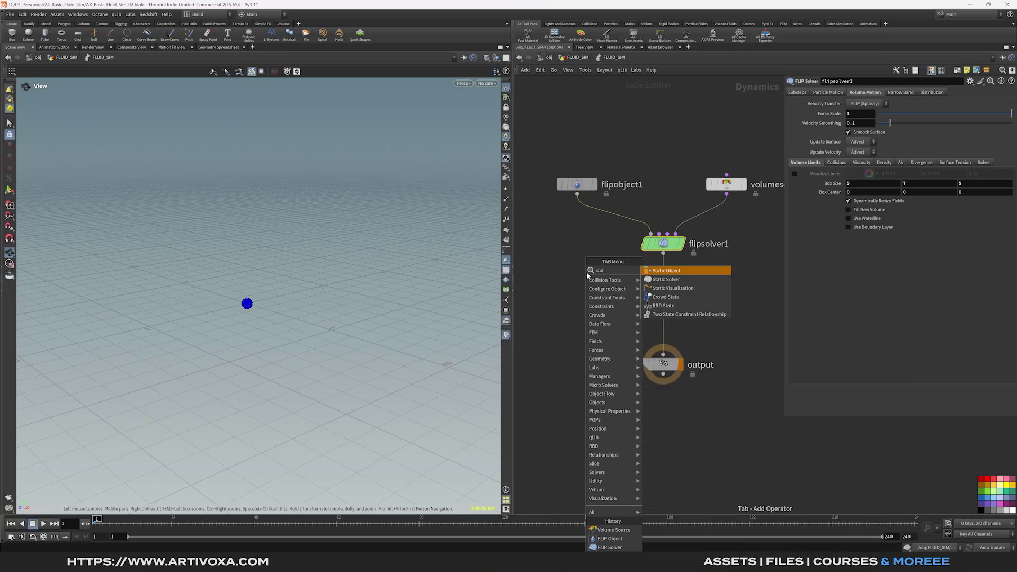
pyautogui.click(565, 265)
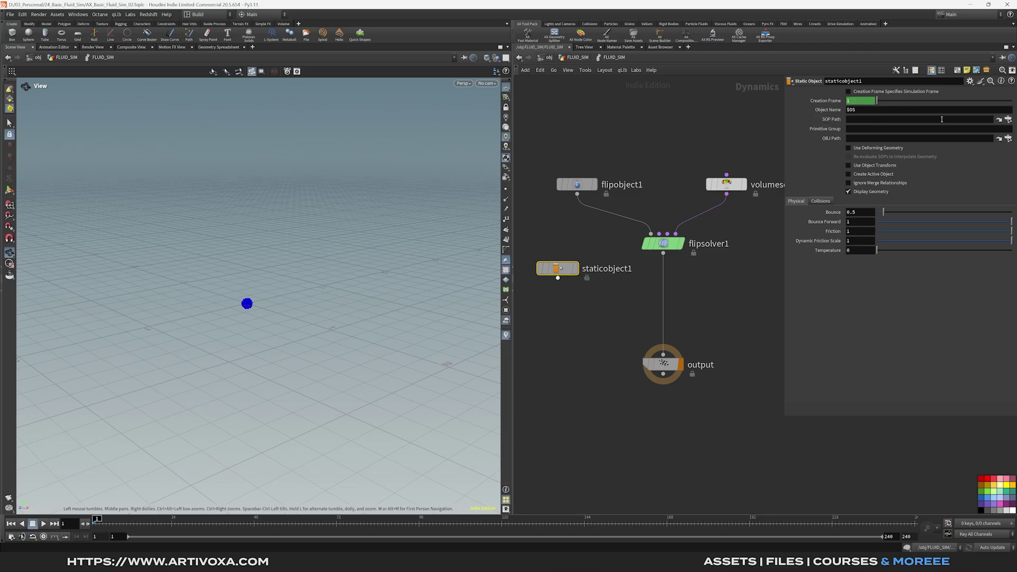
pyautogui.click(1009, 121)
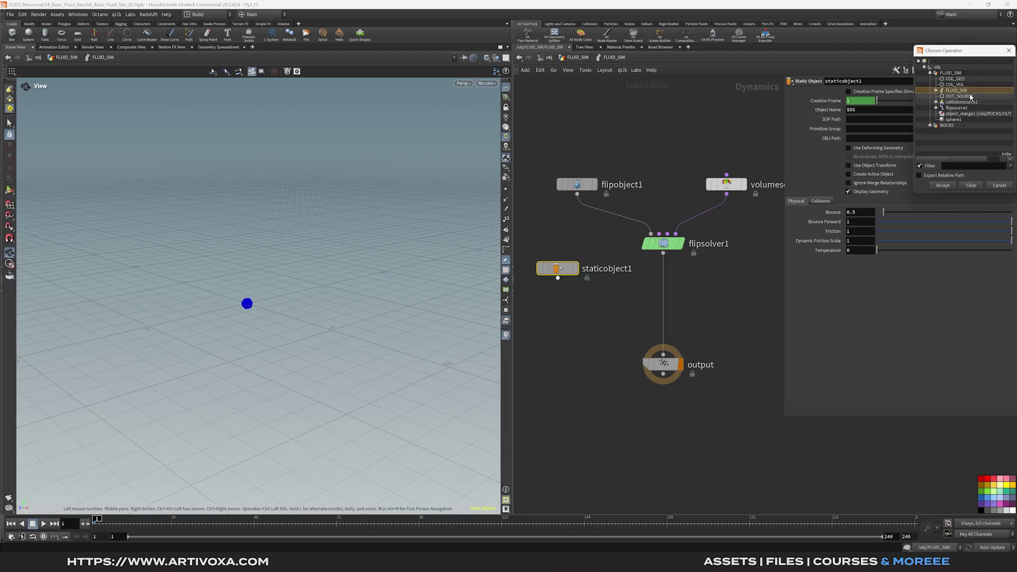
pyautogui.click(954, 78)
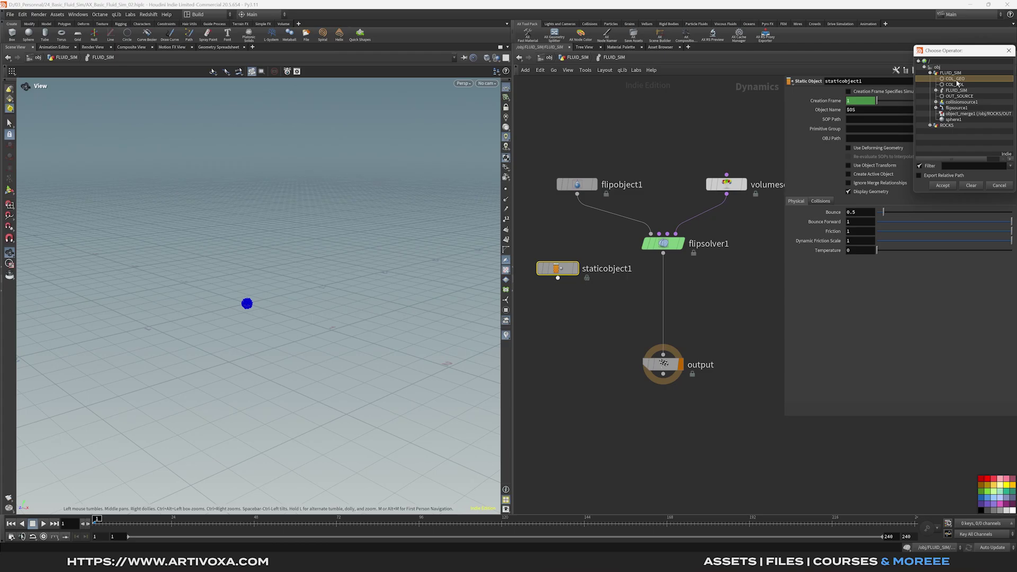
pyautogui.click(943, 185)
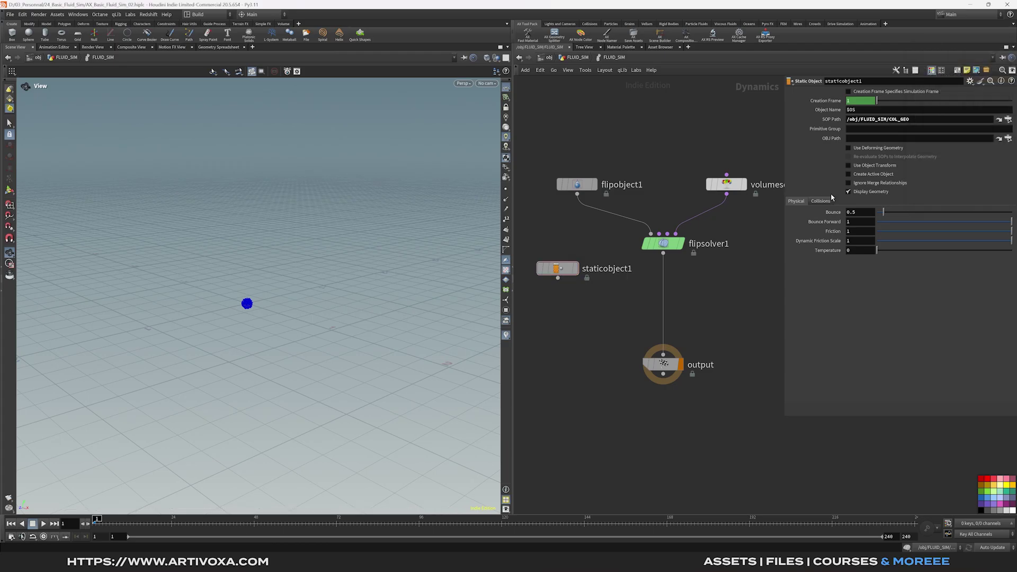
# Set the Static Object's collision detection to Use Volume Collisions with Volume Sample mode and assign the collision volume as proxy
pyautogui.click(820, 202)
pyautogui.click(867, 225)
pyautogui.click(876, 243)
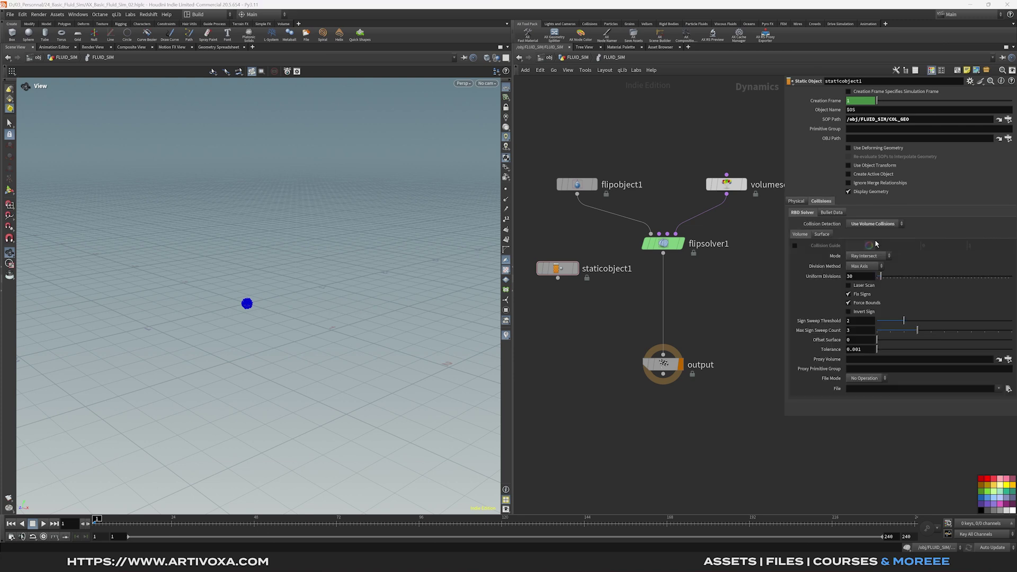
pyautogui.click(869, 258)
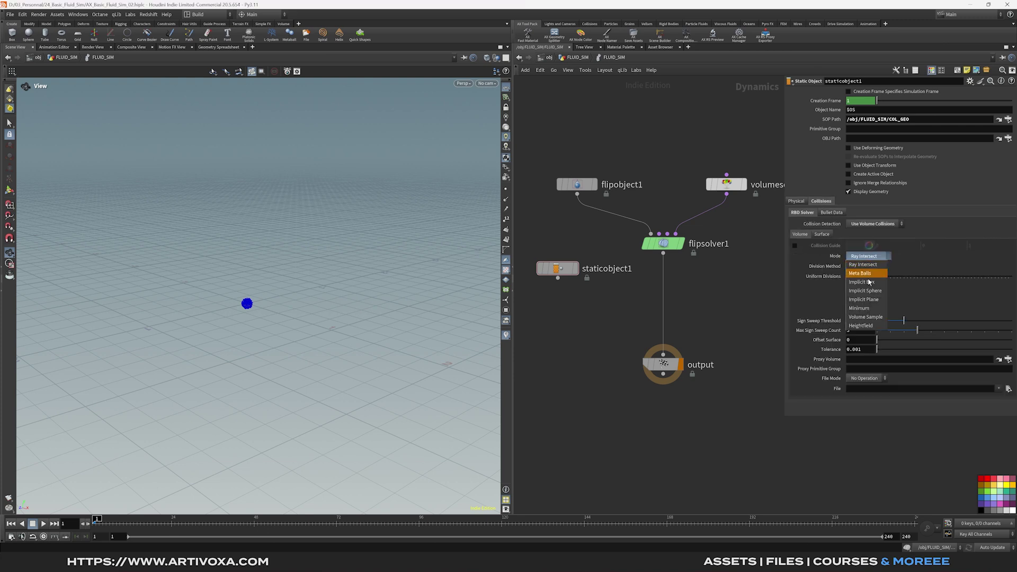
pyautogui.click(872, 318)
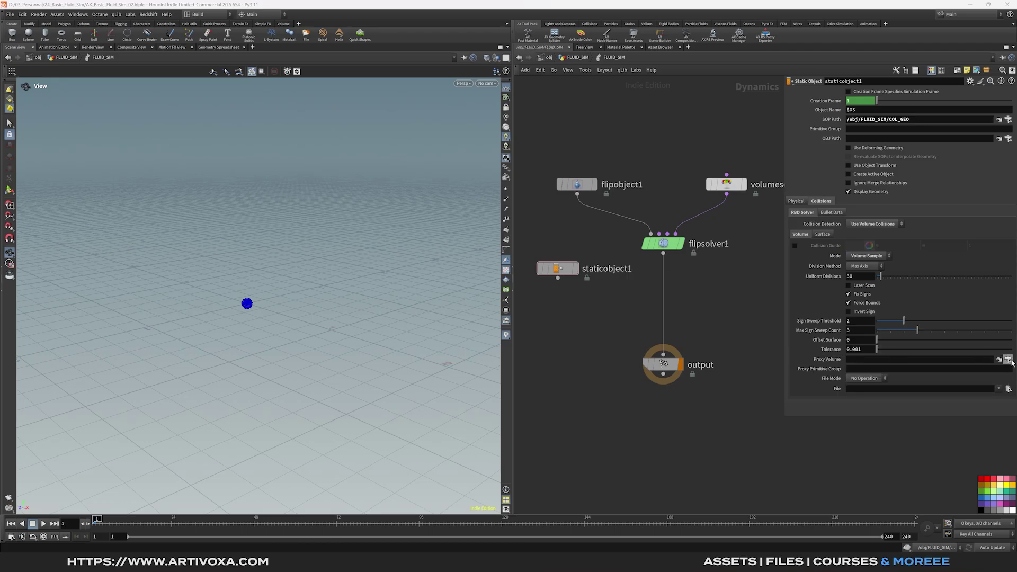
pyautogui.click(1008, 360)
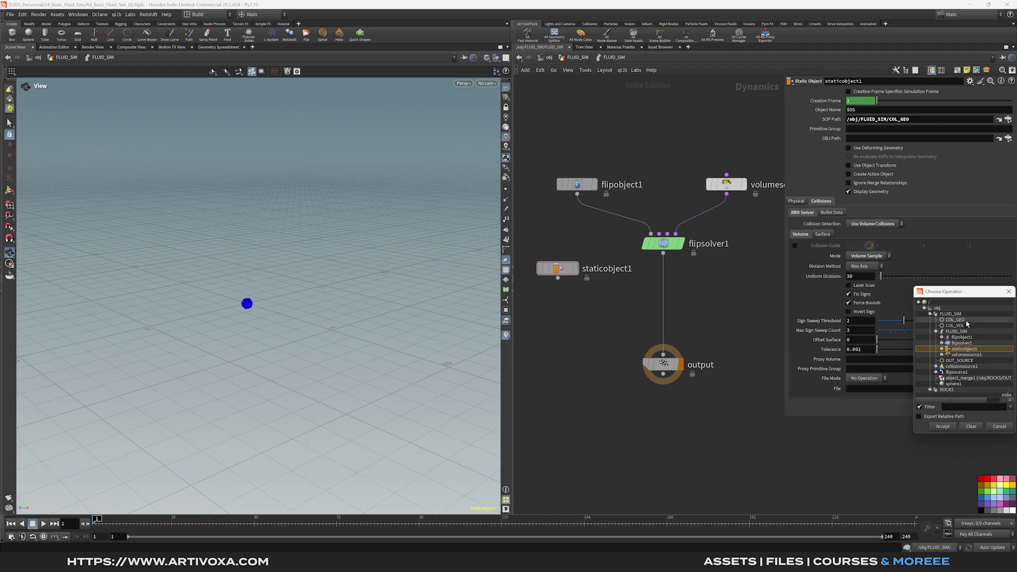
pyautogui.click(942, 426)
# Insert a Merge node between the FLIP Solver and the output, and connect the Static Object to it
pyautogui.moveTo(561, 272); pyautogui.dragTo(554, 273)
pyautogui.press('Tab')
pyautogui.write('merge')
pyautogui.press('Return')
pyautogui.press('Return')
pyautogui.moveTo(637, 302); pyautogui.dragTo(663, 315)
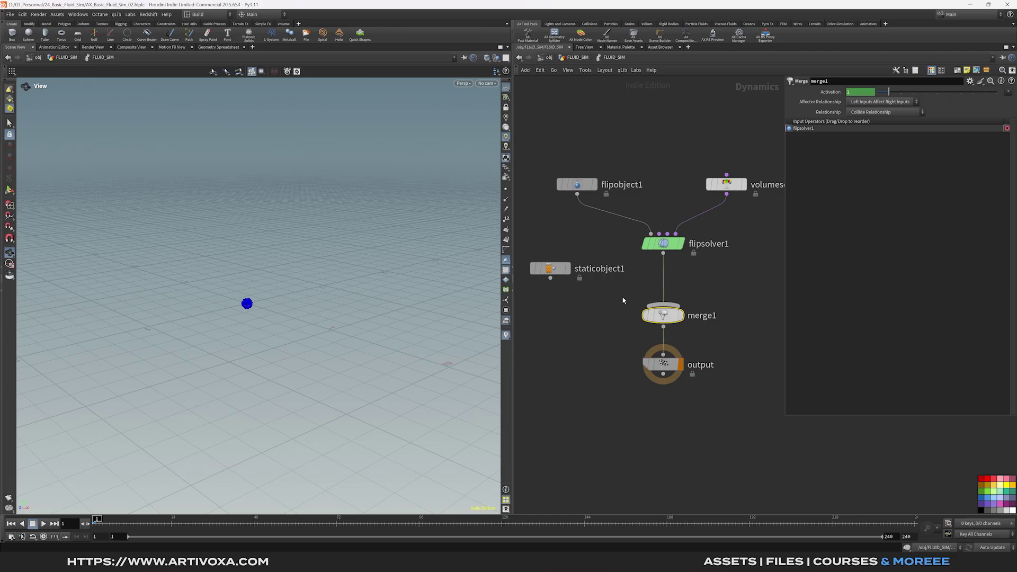
pyautogui.moveTo(551, 278); pyautogui.dragTo(662, 302)
# Reorder the Merge node's inputs so the Static Object comes before the FLIP Solver
pyautogui.moveTo(257, 303); pyautogui.dragTo(281, 329, button='middle')
pyautogui.moveTo(282, 329); pyautogui.dragTo(334, 296)
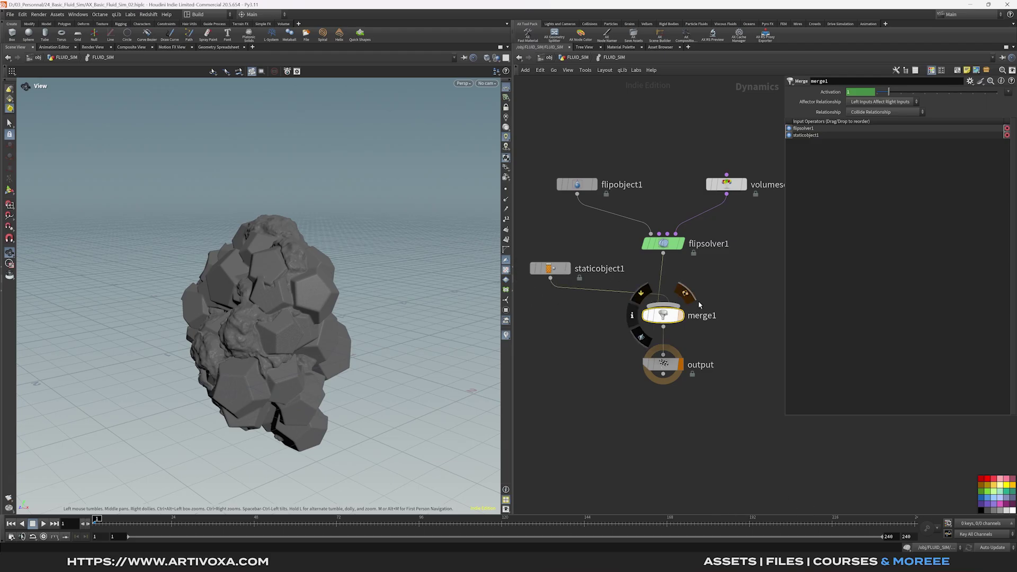
pyautogui.moveTo(742, 291); pyautogui.dragTo(627, 335)
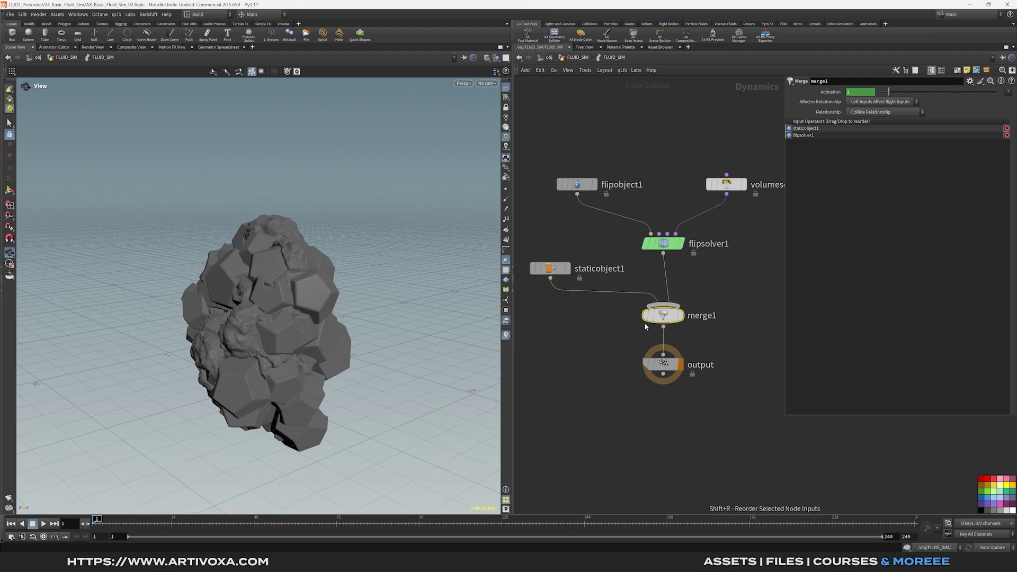
pyautogui.moveTo(730, 292); pyautogui.dragTo(648, 322)
pyautogui.moveTo(810, 136); pyautogui.dragTo(810, 128)
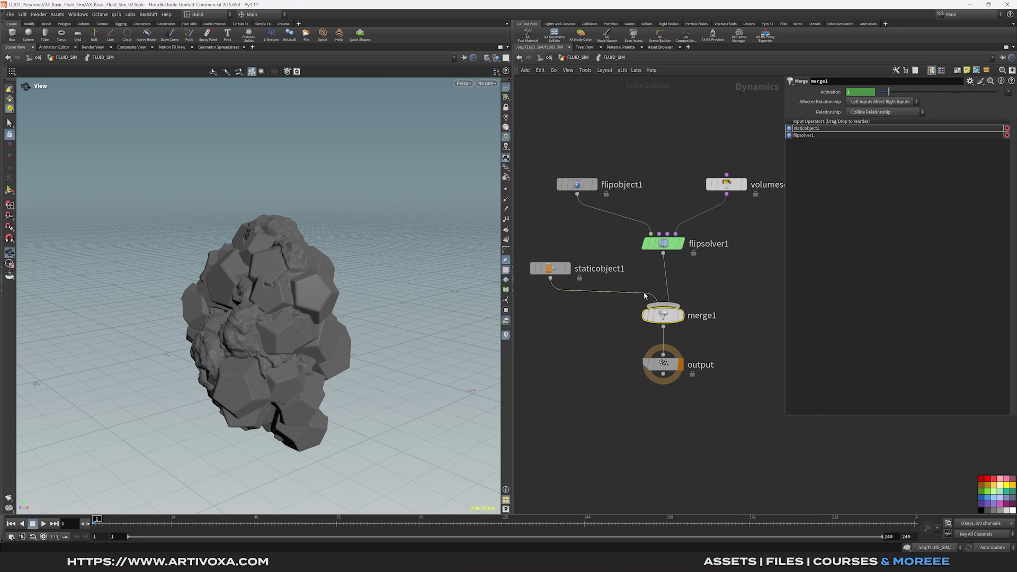
pyautogui.moveTo(318, 300); pyautogui.dragTo(217, 306)
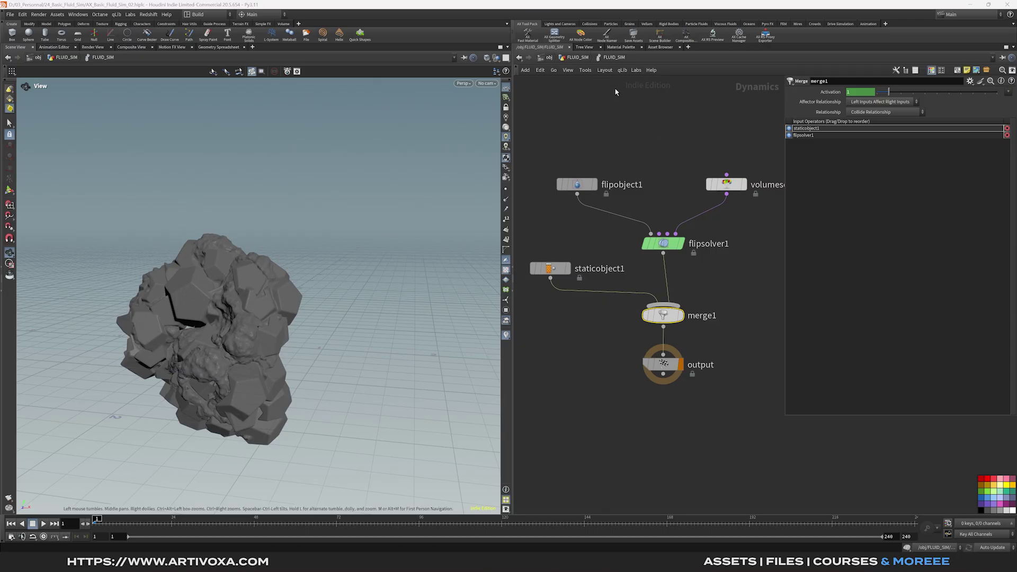
# Insert a Transform node between flipsource1 and OUT_SOURCE in the FLUID_SIM geometry network and rename it Y_POS
pyautogui.click(576, 58)
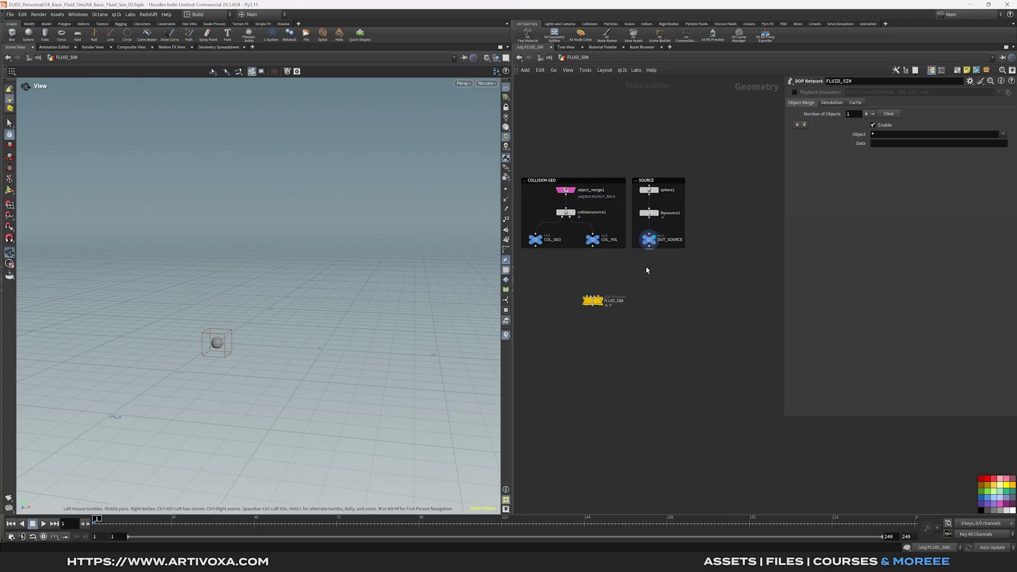
pyautogui.moveTo(649, 239); pyautogui.dragTo(656, 285)
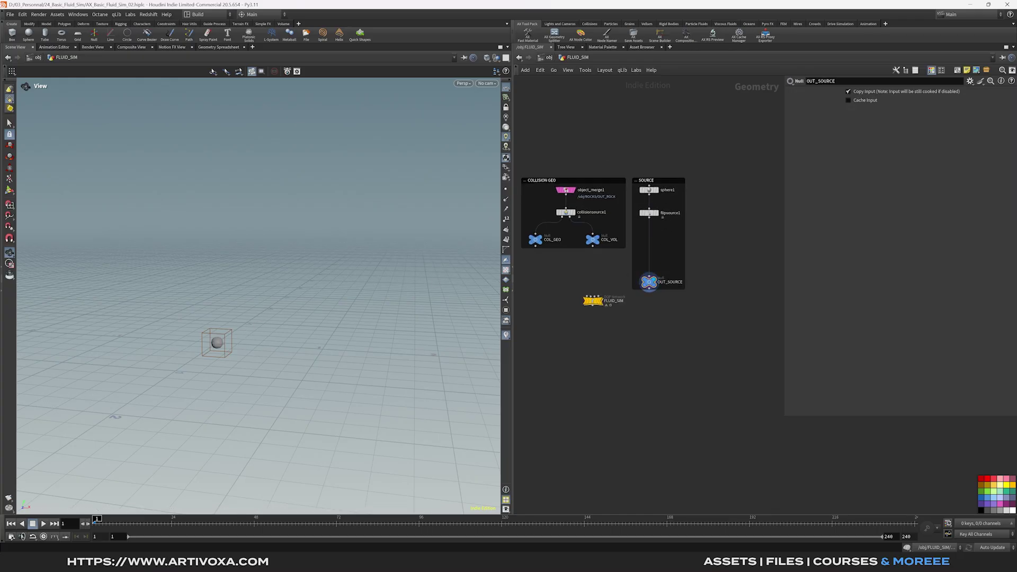
pyautogui.scroll(1, 667, 249)
pyautogui.press('Tab')
pyautogui.write('trans')
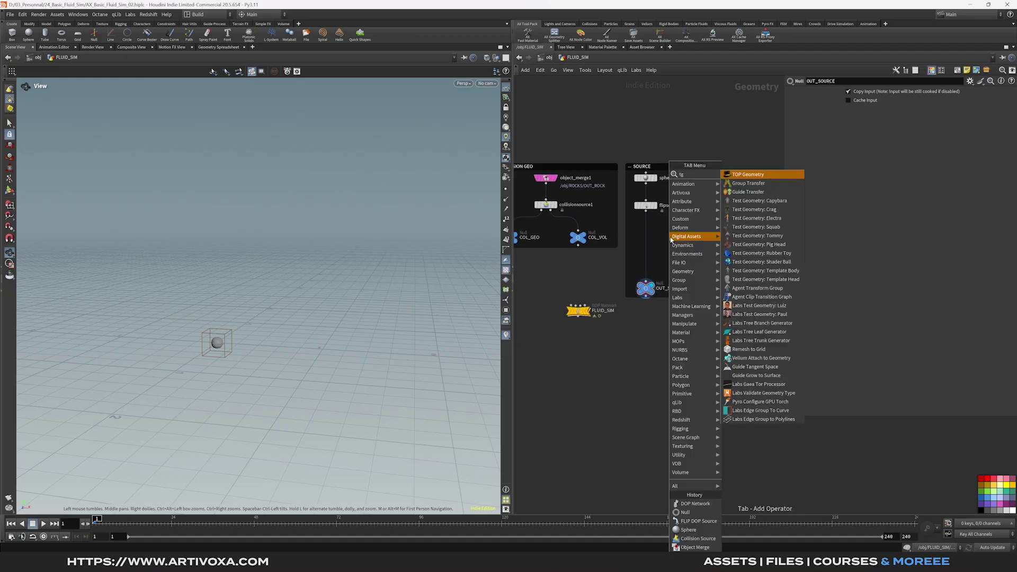
pyautogui.press('Return')
pyautogui.click(648, 250)
pyautogui.doubleClick(670, 252)
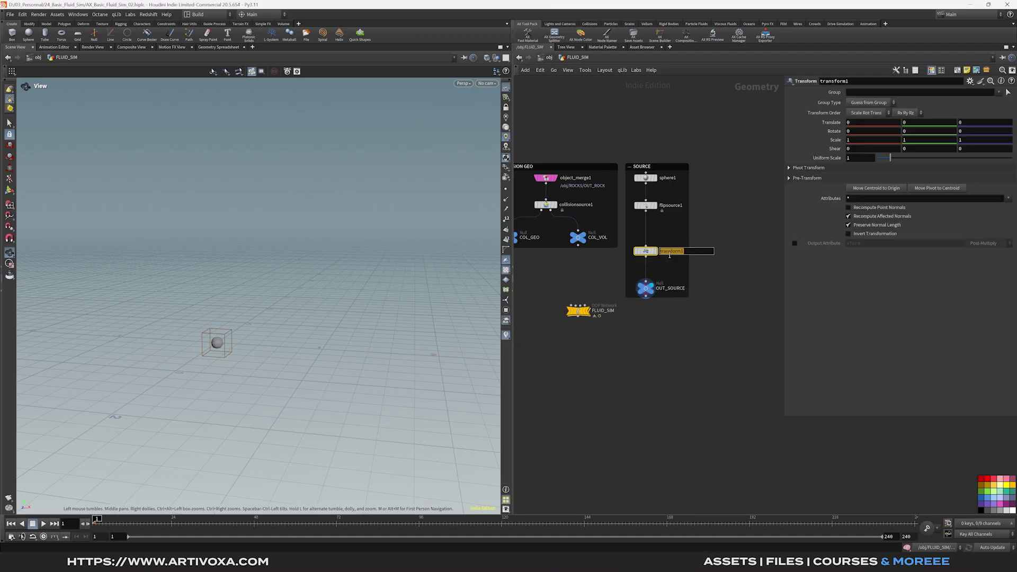
pyautogui.press('Return')
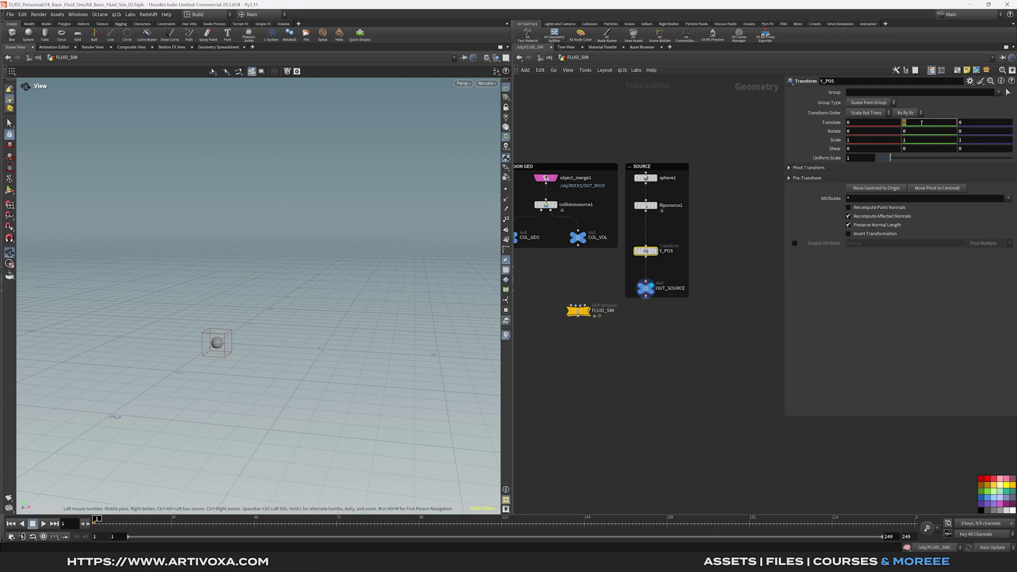
# Raise the fluid source with a Y translation of 2.4 on Y_POS and reopen the FLUID_SIM DOP network
pyautogui.press('Return')
pyautogui.moveTo(257, 252); pyautogui.dragTo(259, 305, button='middle')
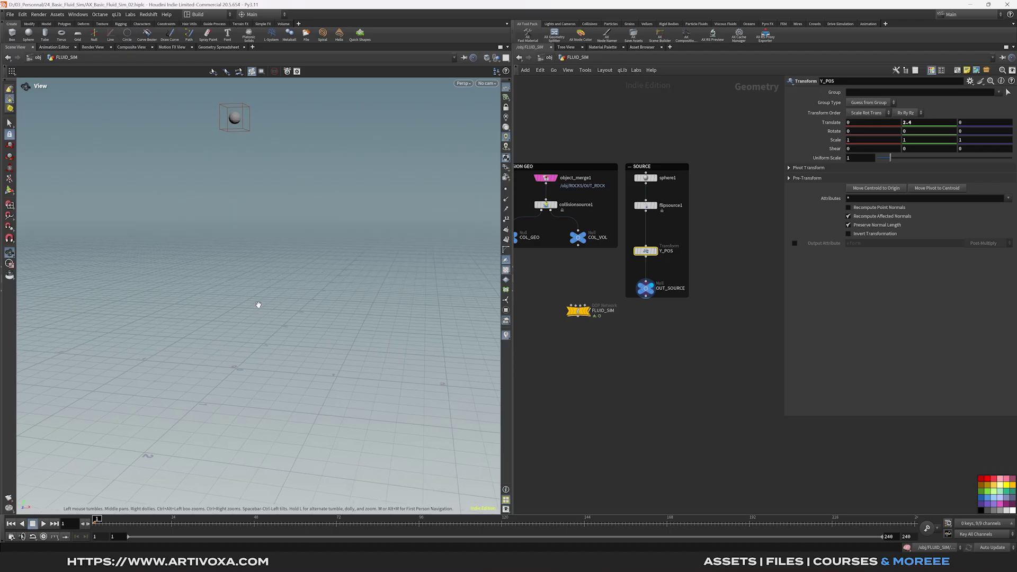
pyautogui.doubleClick(578, 310)
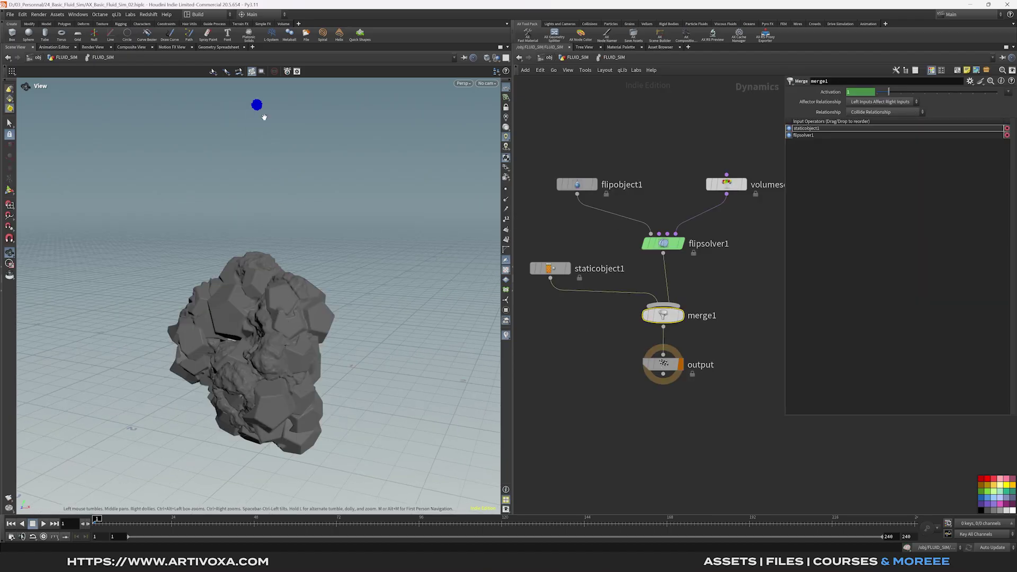
pyautogui.moveTo(290, 274); pyautogui.dragTo(259, 268, button='middle')
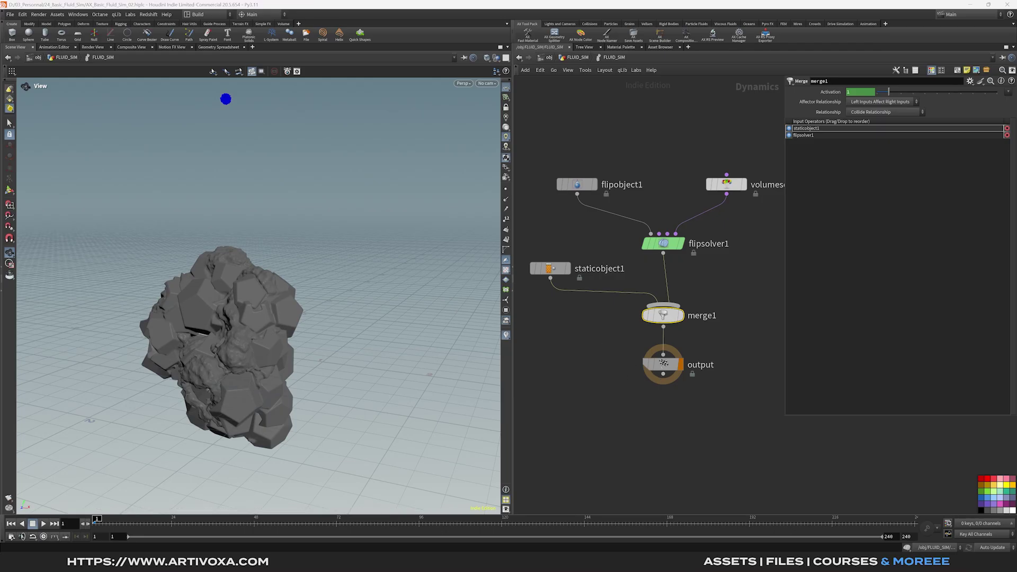
# Add a Gravity node between merge1 and the output in the DOP network
pyautogui.moveTo(672, 366); pyautogui.dragTo(677, 447)
pyautogui.press('Tab')
pyautogui.write('gra')
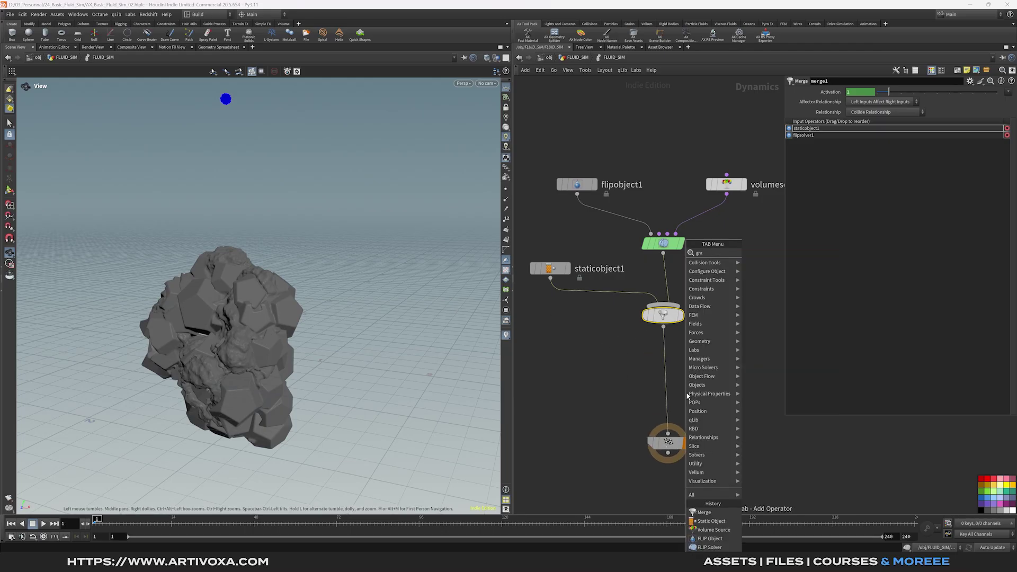
pyautogui.press('Return')
pyautogui.click(699, 375)
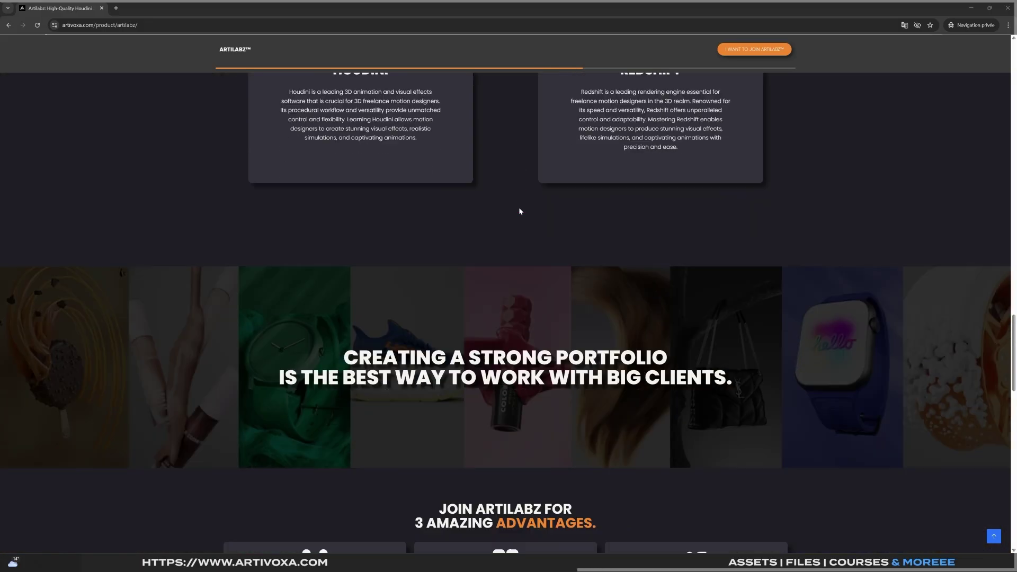
pyautogui.scroll(-10, 519, 211)
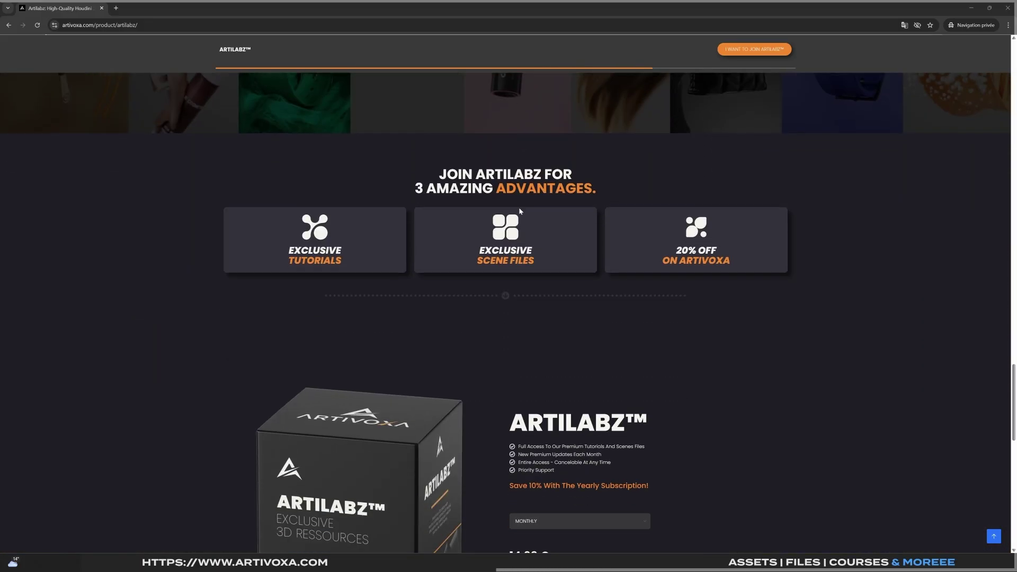
pyautogui.scroll(-1, 520, 211)
pyautogui.click(618, 283)
pyautogui.click(643, 313)
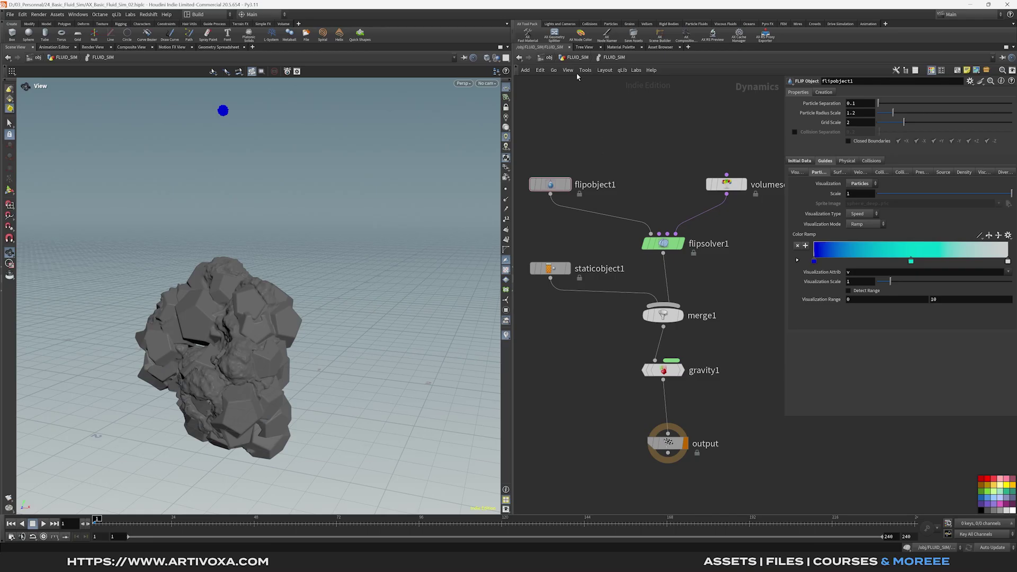
# Link flipsource1's Particle Separation to flipobject1's Particle Separation with a relative reference
pyautogui.click(578, 58)
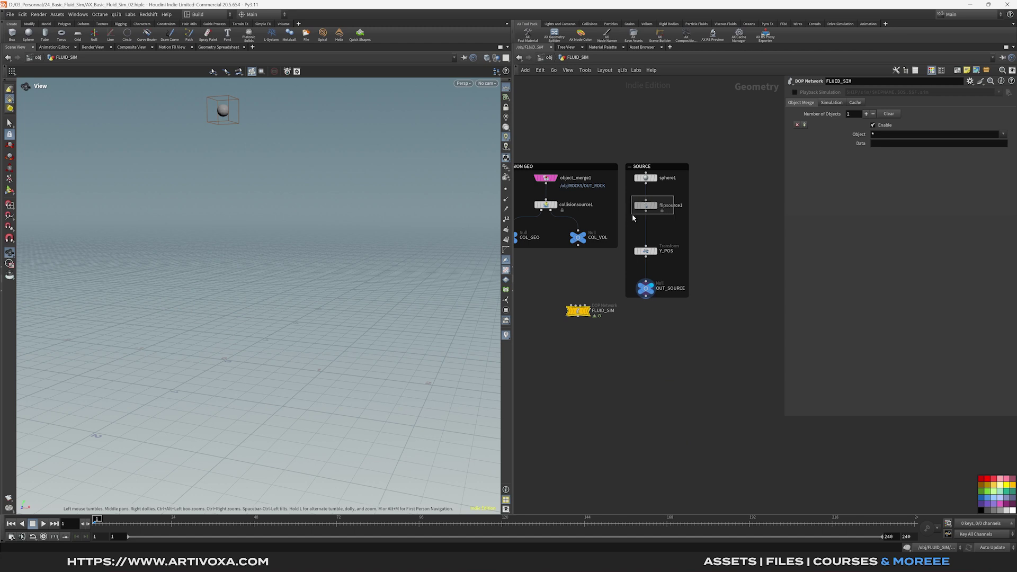
pyautogui.click(645, 206)
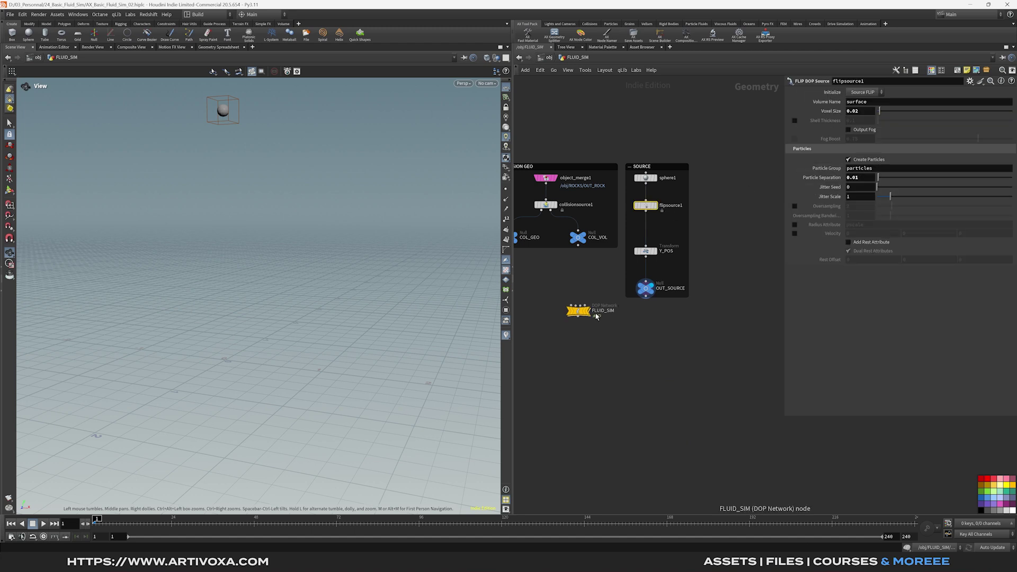
pyautogui.doubleClick(579, 311)
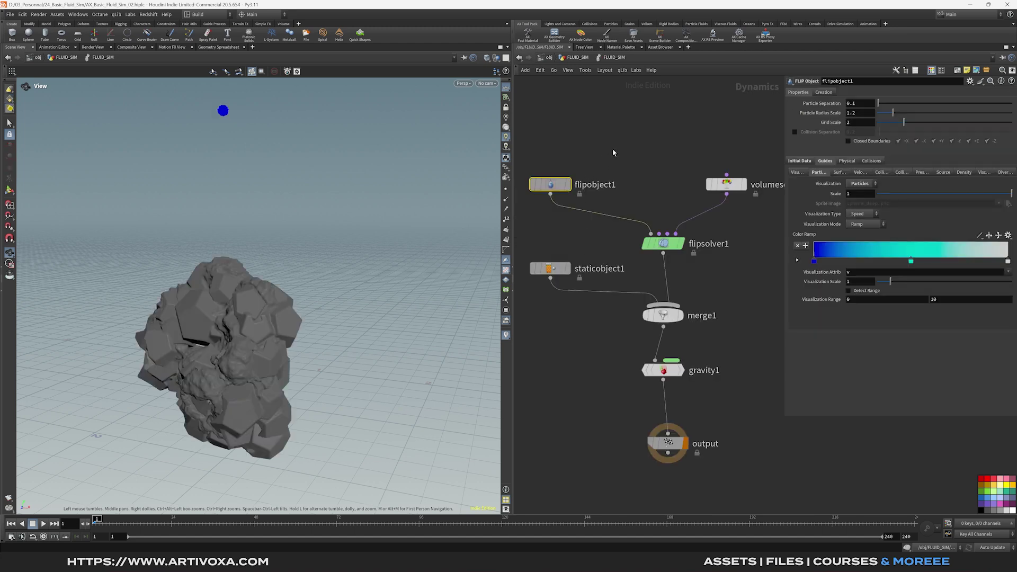
pyautogui.rightClick(829, 106)
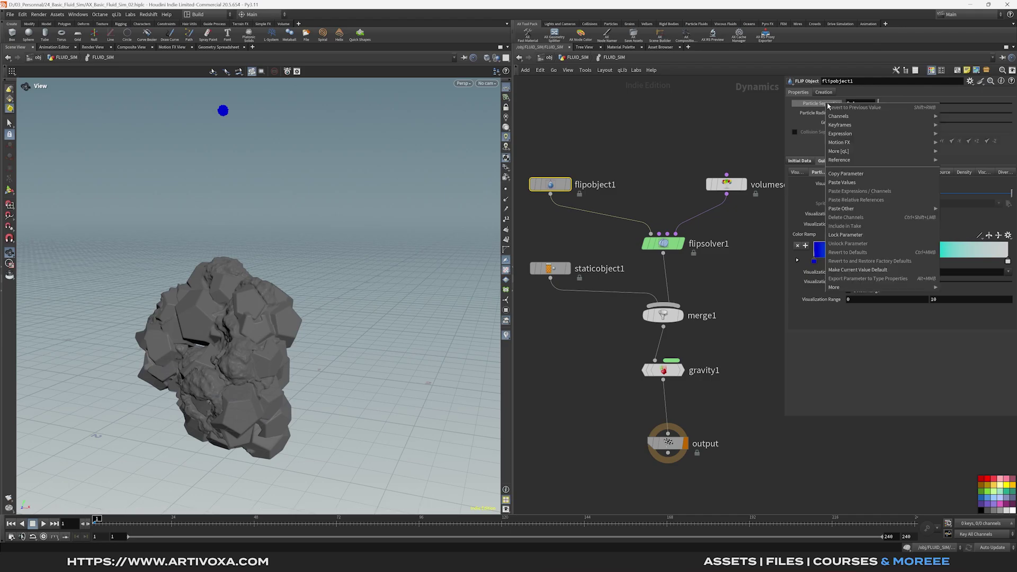
pyautogui.click(859, 175)
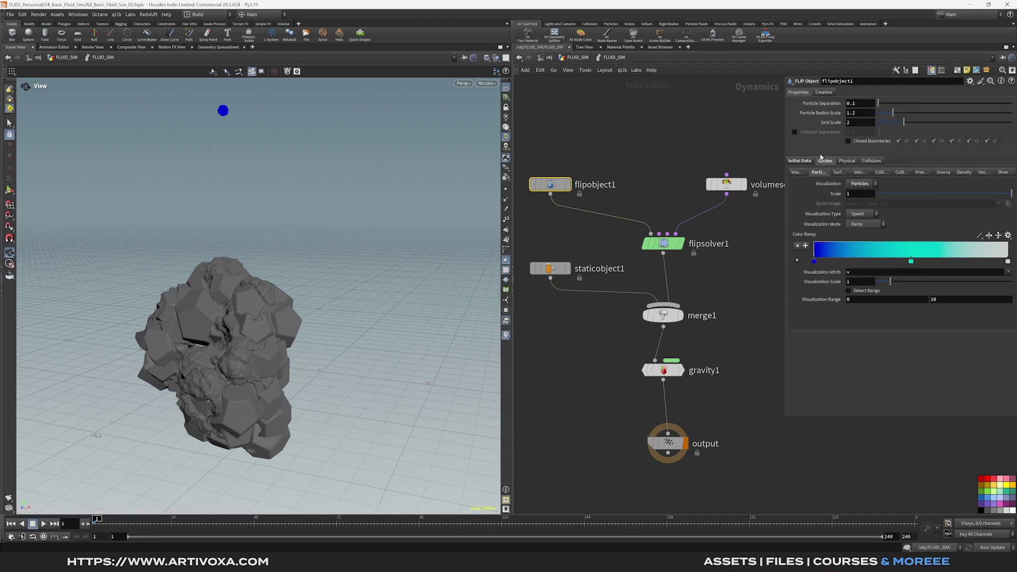
pyautogui.click(578, 57)
pyautogui.moveTo(679, 192); pyautogui.dragTo(627, 224)
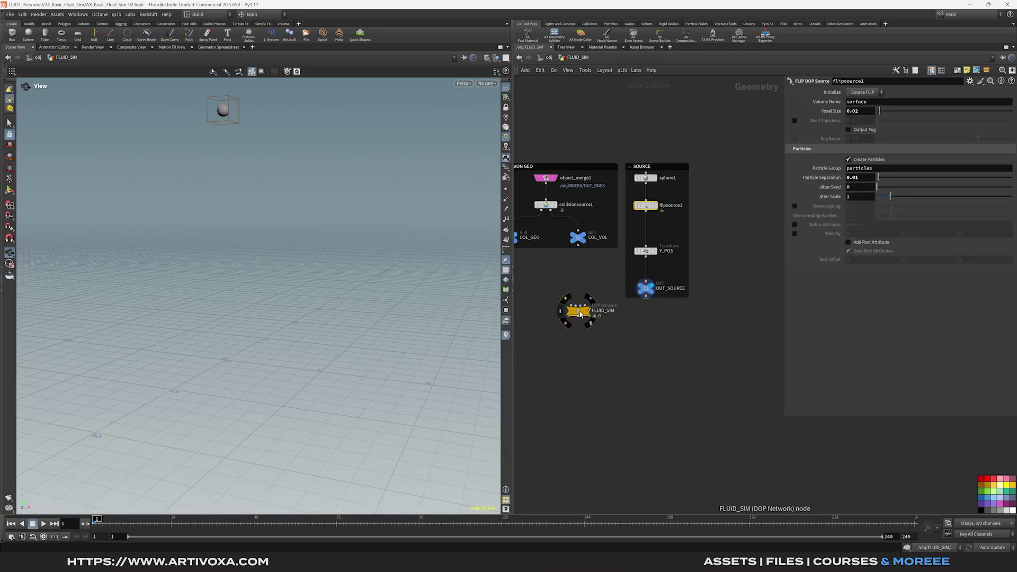
pyautogui.rightClick(818, 178)
pyautogui.click(843, 275)
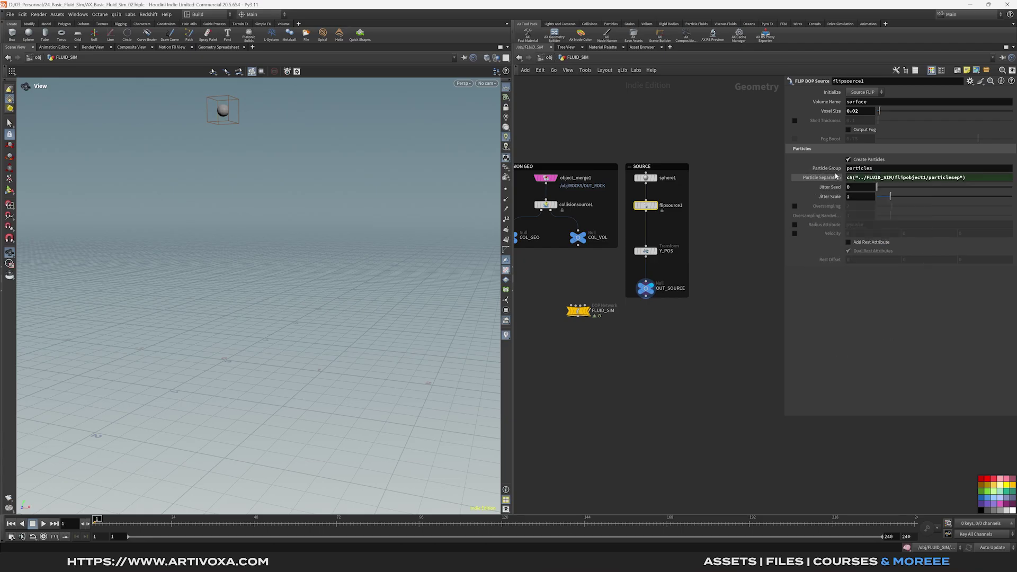
# Reference flipobject1's Particle Separation in flipsource1's Voxel Size, multiplied by 2, and compare it with the FLIP Object's Grid Scale
pyautogui.rightClick(834, 111)
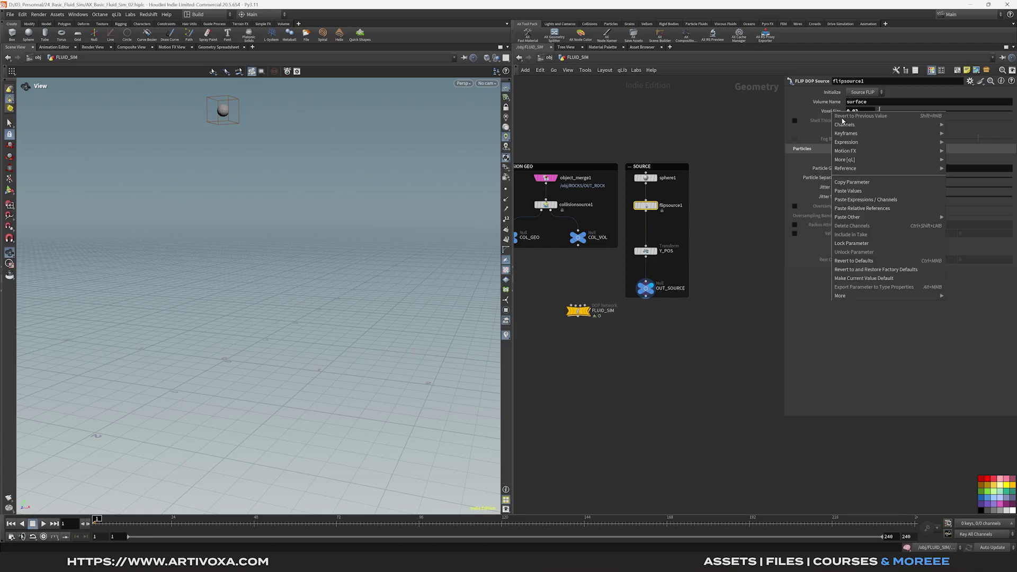
pyautogui.click(858, 208)
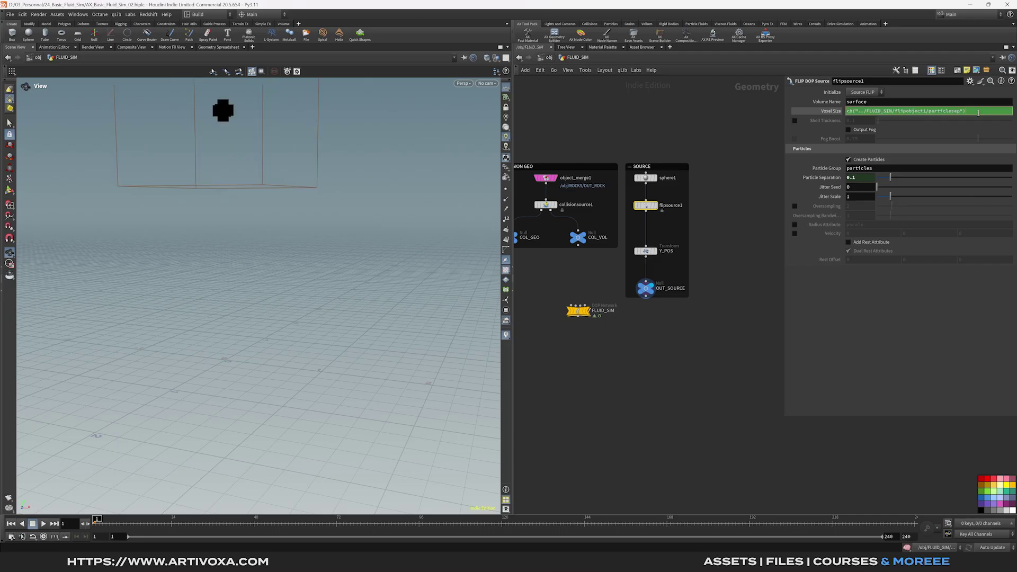
pyautogui.press('Return')
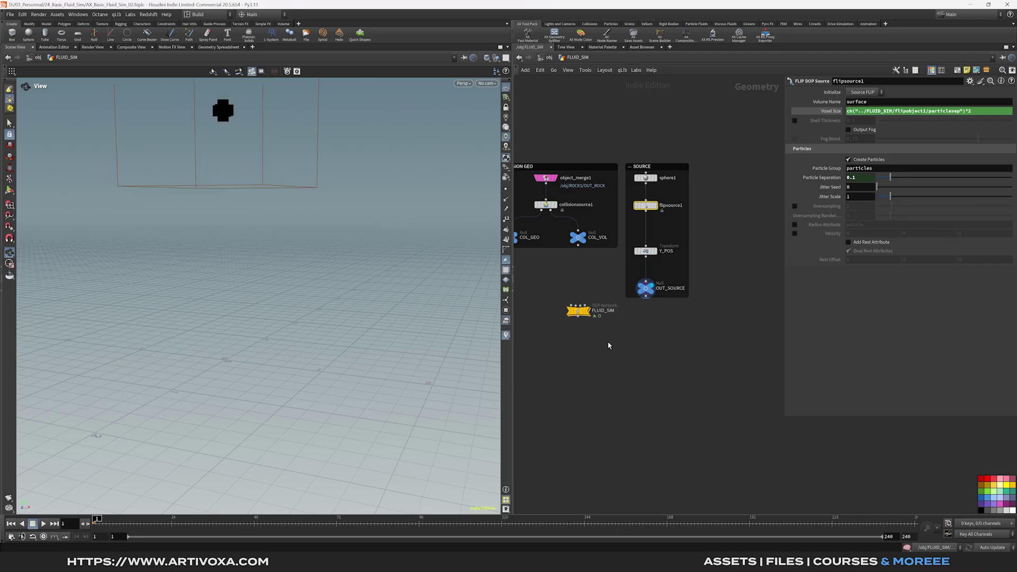
pyautogui.doubleClick(579, 310)
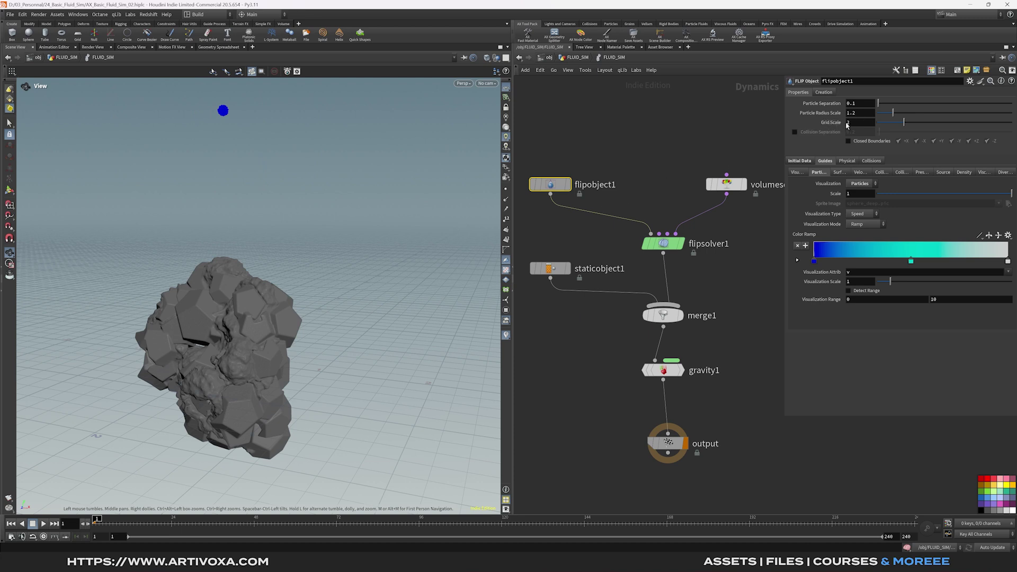
pyautogui.click(587, 60)
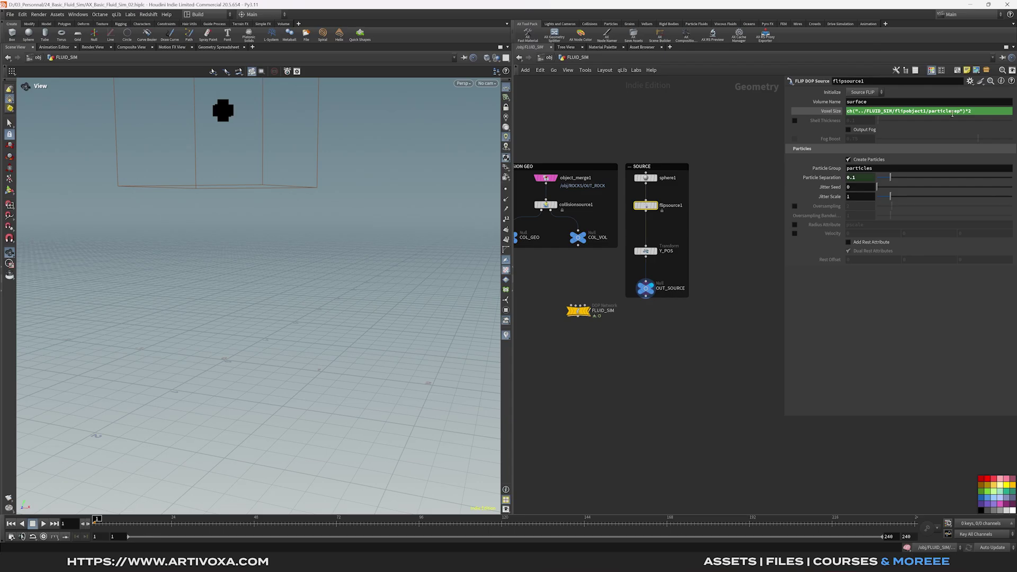
# Set flipobject1's Particle Separation to 0.01 in the DOP network and play the simulation
pyautogui.doubleClick(579, 312)
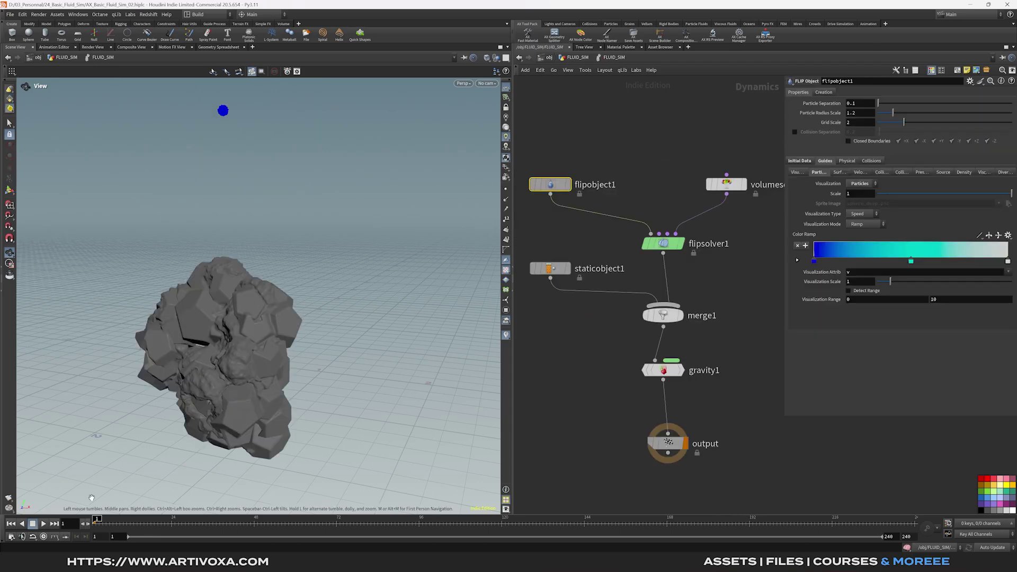
pyautogui.doubleClick(855, 104)
pyautogui.click(656, 152)
pyautogui.click(44, 524)
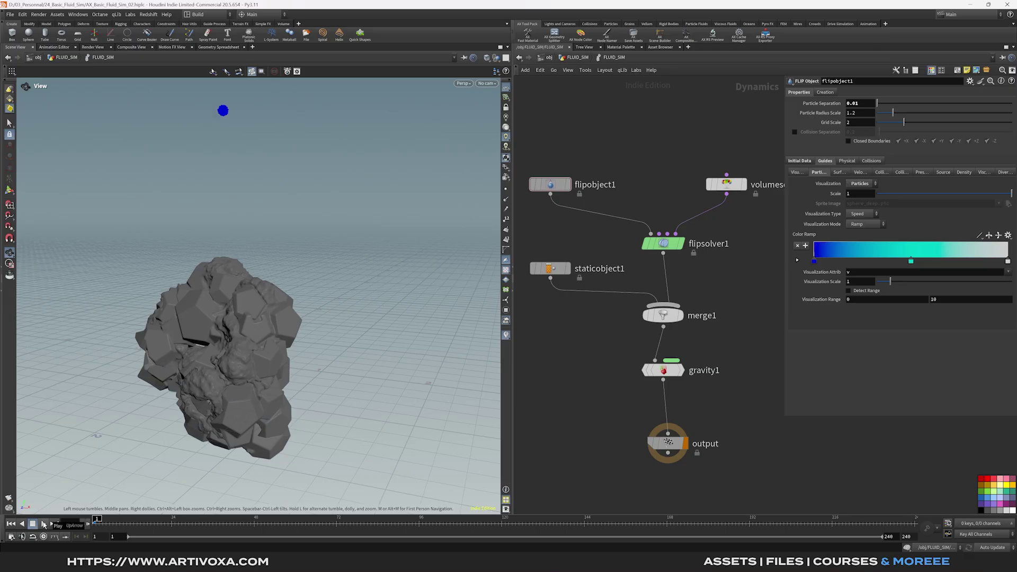
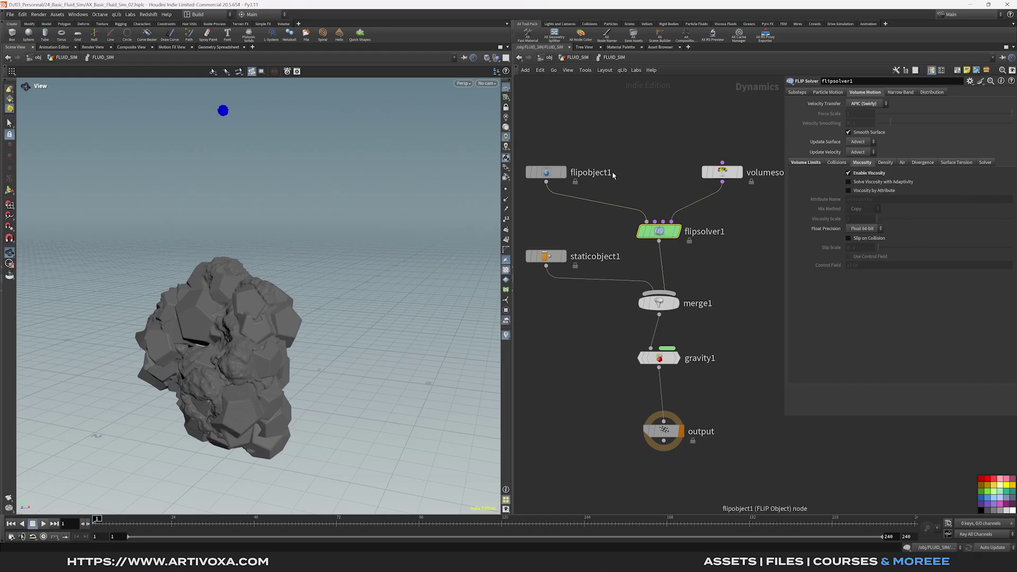
# Set flipobject1's physical Viscosity to 50 and Density to 5000
pyautogui.moveTo(598, 131); pyautogui.dragTo(529, 191)
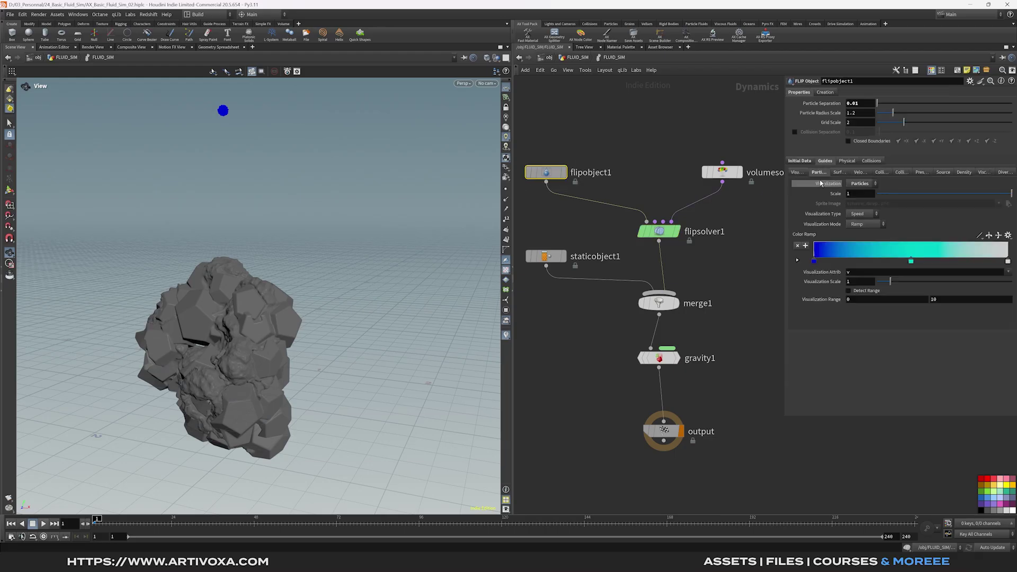
pyautogui.click(846, 162)
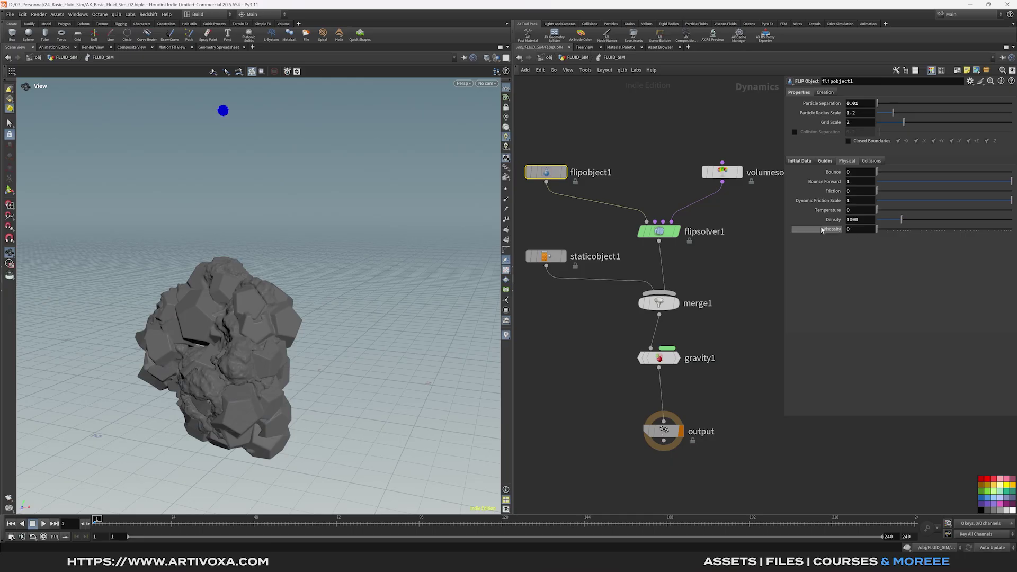
pyautogui.click(853, 230)
pyautogui.write('50')
pyautogui.press('Return')
pyautogui.click(864, 222)
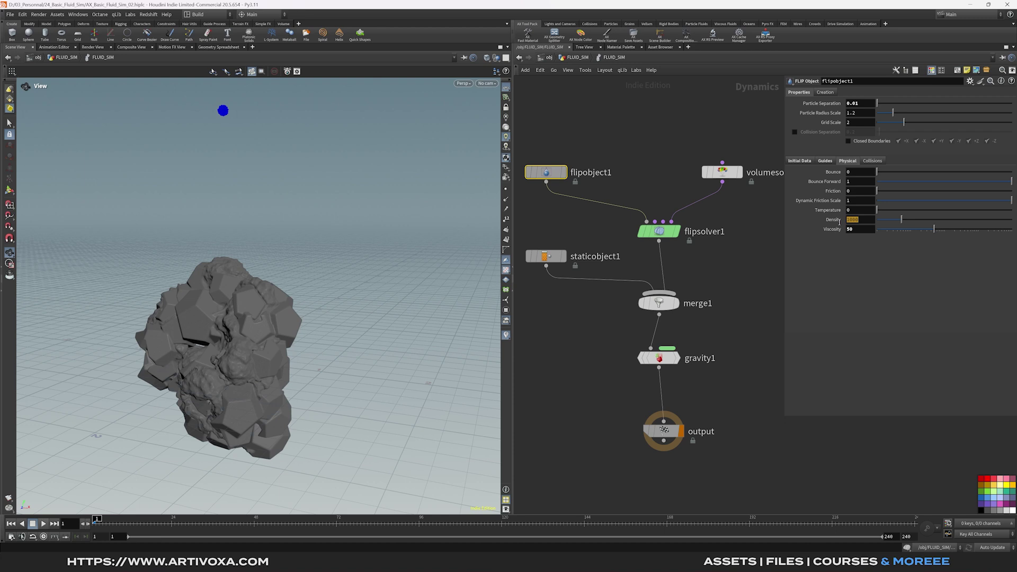
pyautogui.write('5000')
pyautogui.press('Return')
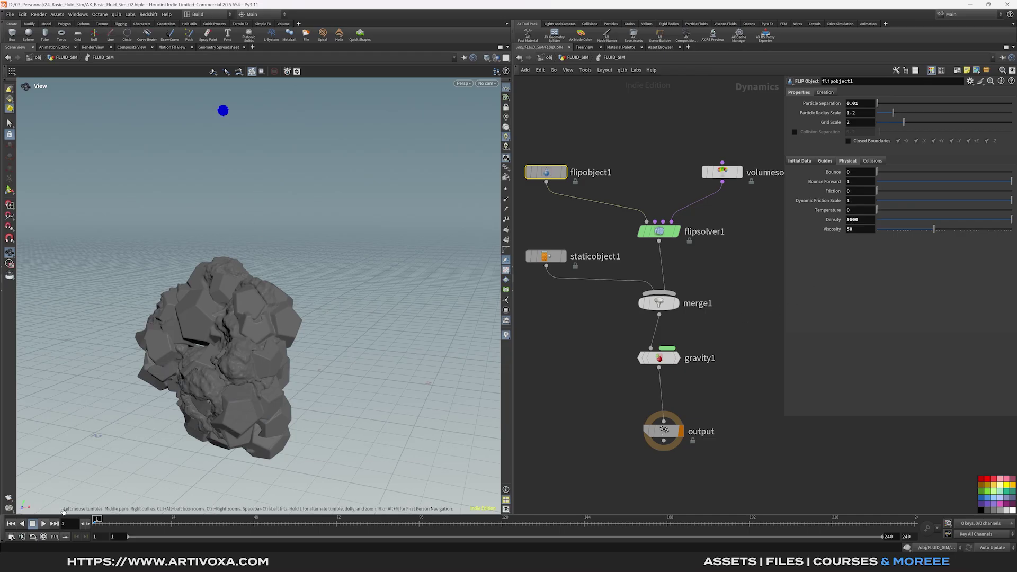
# Play and scrub through the viscous fluid simulation, ending back at the first frame
pyautogui.click(44, 524)
pyautogui.click(45, 524)
pyautogui.moveTo(117, 520); pyautogui.dragTo(295, 519)
pyautogui.hotkey('ctrl', 'Up')
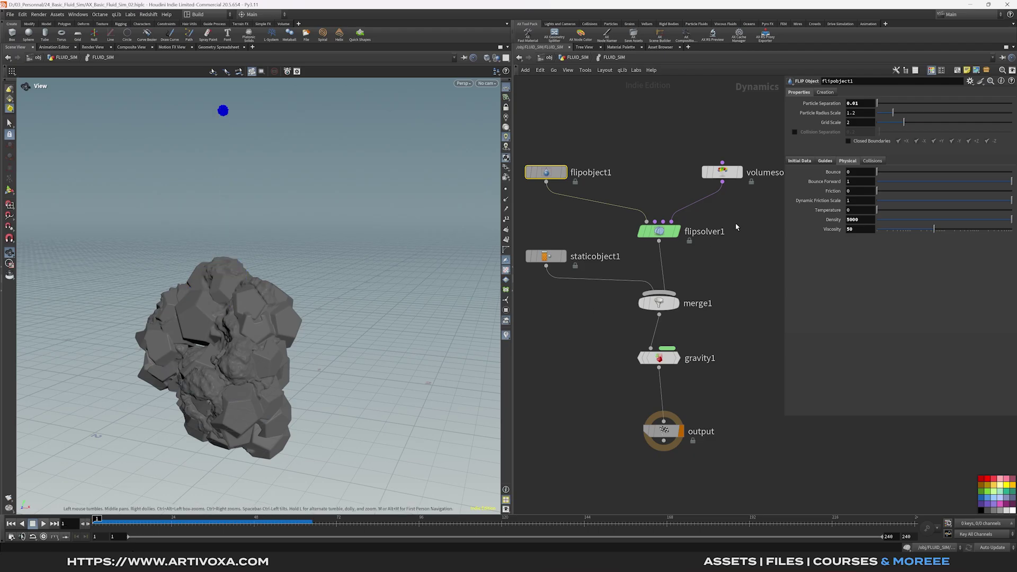
# Enable surface tension on flipsolver1 and set it to 5
pyautogui.click(659, 231)
pyautogui.click(956, 163)
pyautogui.click(850, 175)
pyautogui.click(863, 181)
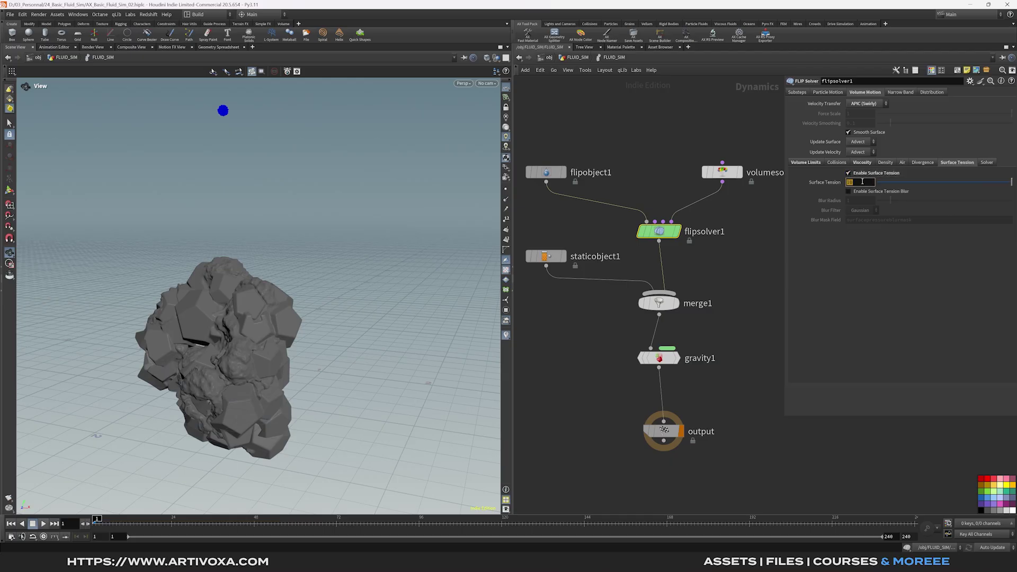
pyautogui.write('5')
pyautogui.press('Return')
# Enable Surface Tension Blur on flipsolver1 with a Blur Radius of 0.01
pyautogui.click(849, 192)
pyautogui.click(856, 202)
pyautogui.write('0.05')
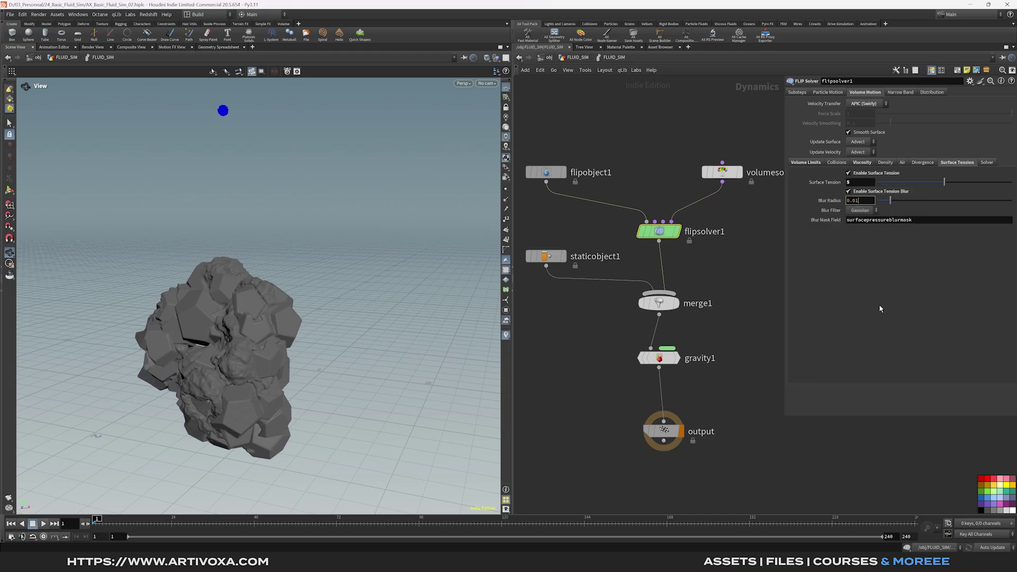
pyautogui.press('Return')
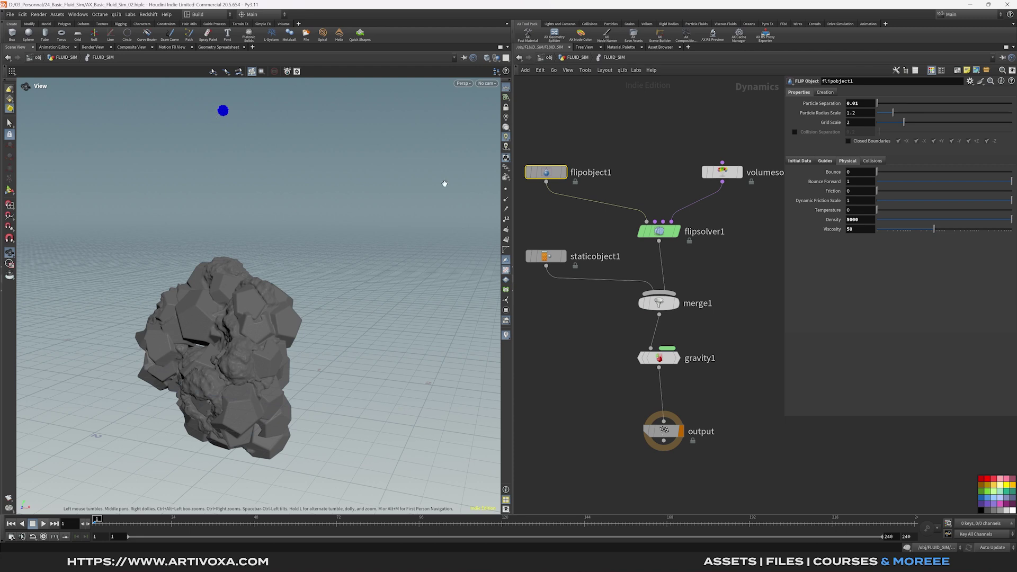
# Return to the FLUID_SIM geometry network and set flipsource1's Jitter Seed to the expression $FF
pyautogui.click(573, 59)
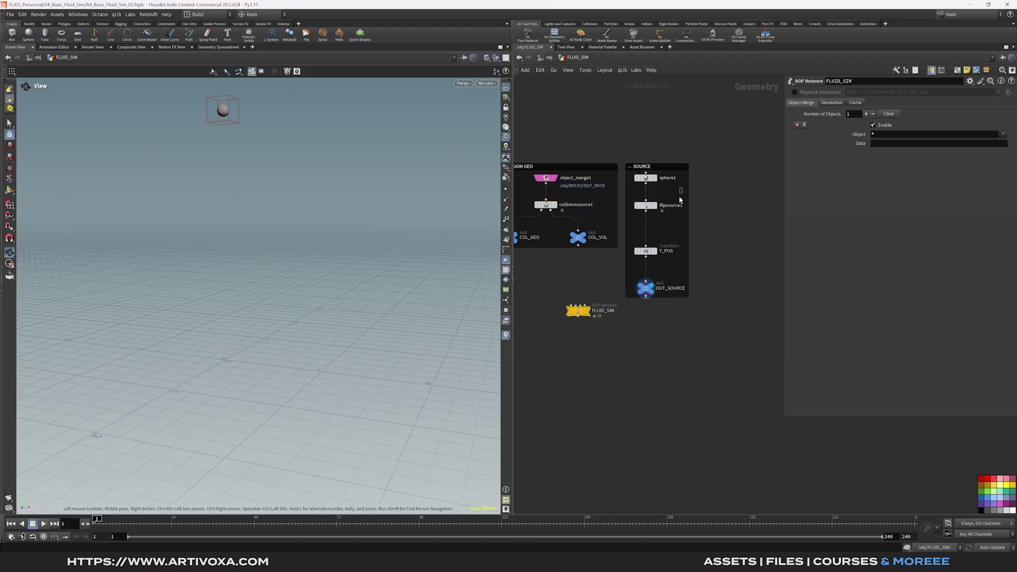
pyautogui.click(646, 205)
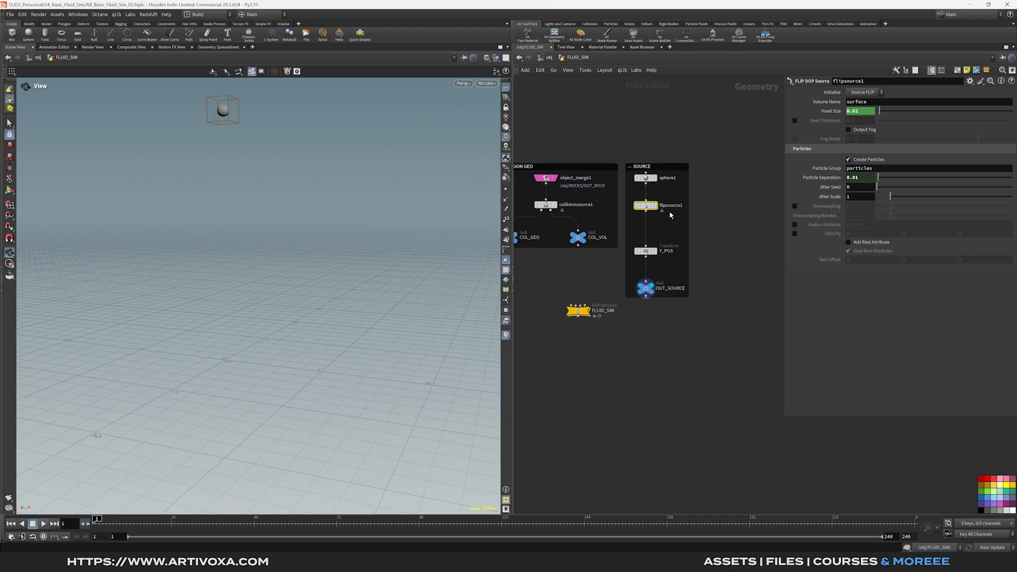
pyautogui.click(859, 189)
pyautogui.write('$FF')
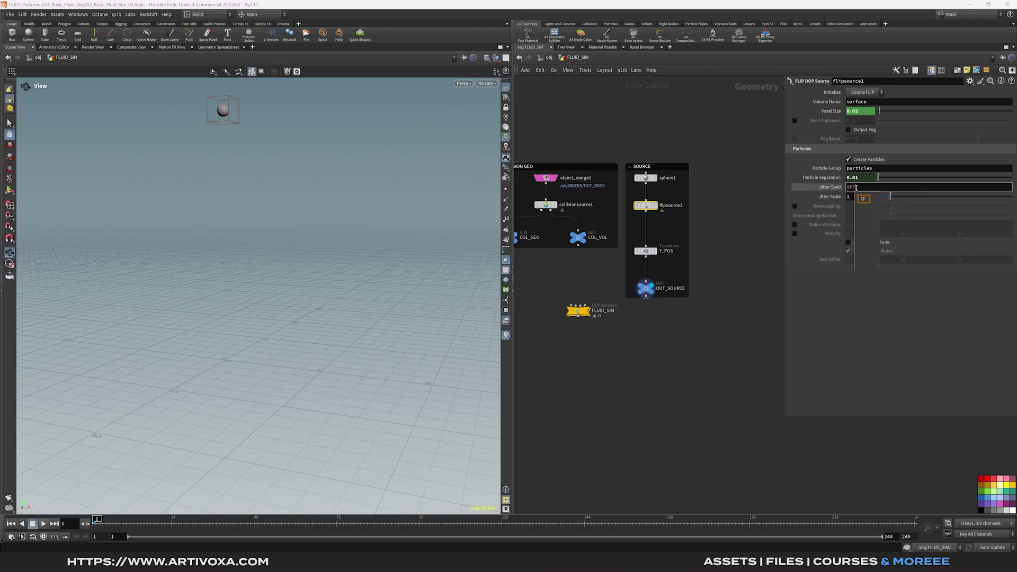
pyautogui.press('Return')
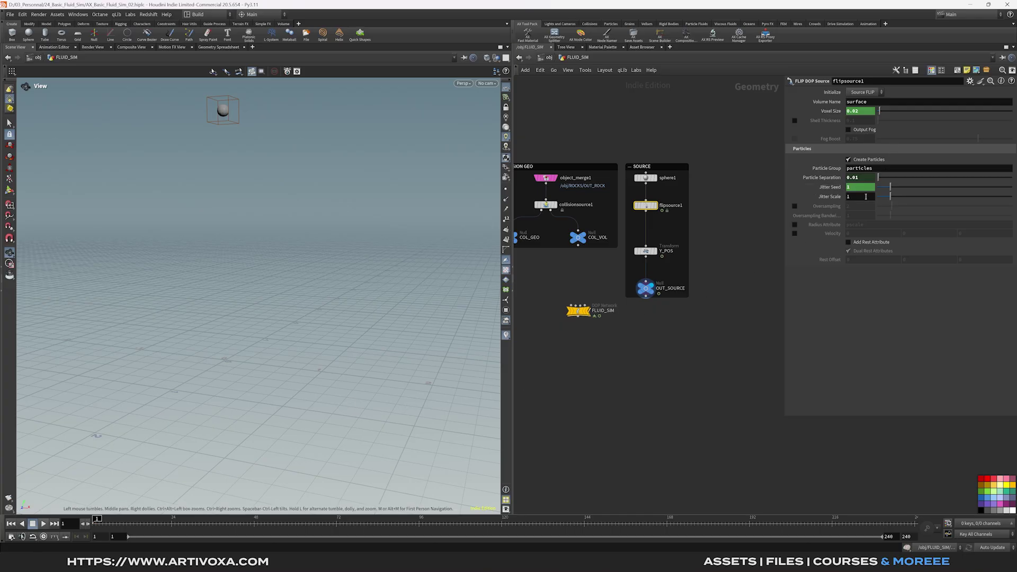
# Enter the FLUID_SIM DOP network and scrub through the early frames of the simulation
pyautogui.doubleClick(585, 311)
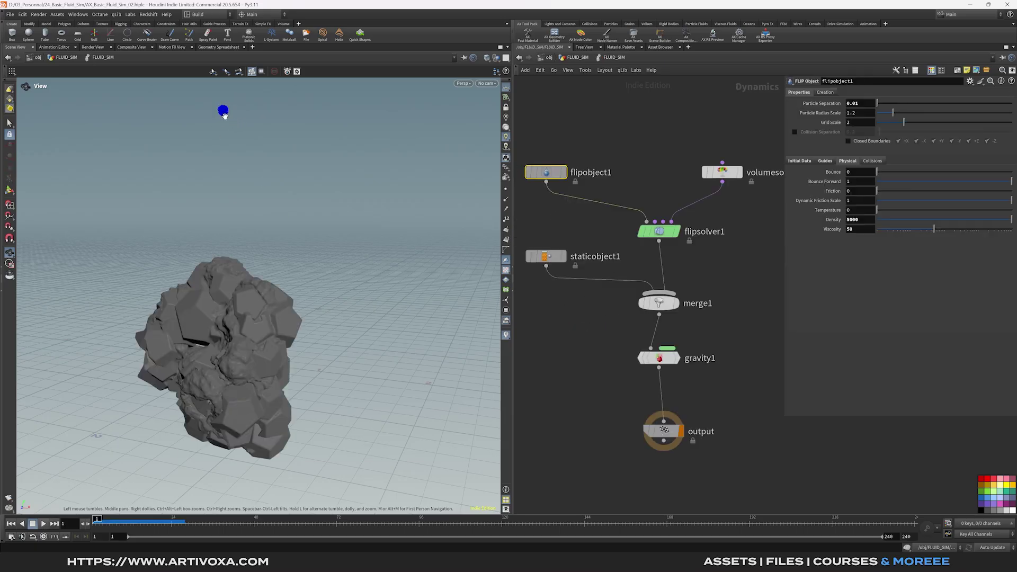
pyautogui.click(107, 521)
pyautogui.moveTo(112, 521); pyautogui.dragTo(177, 520)
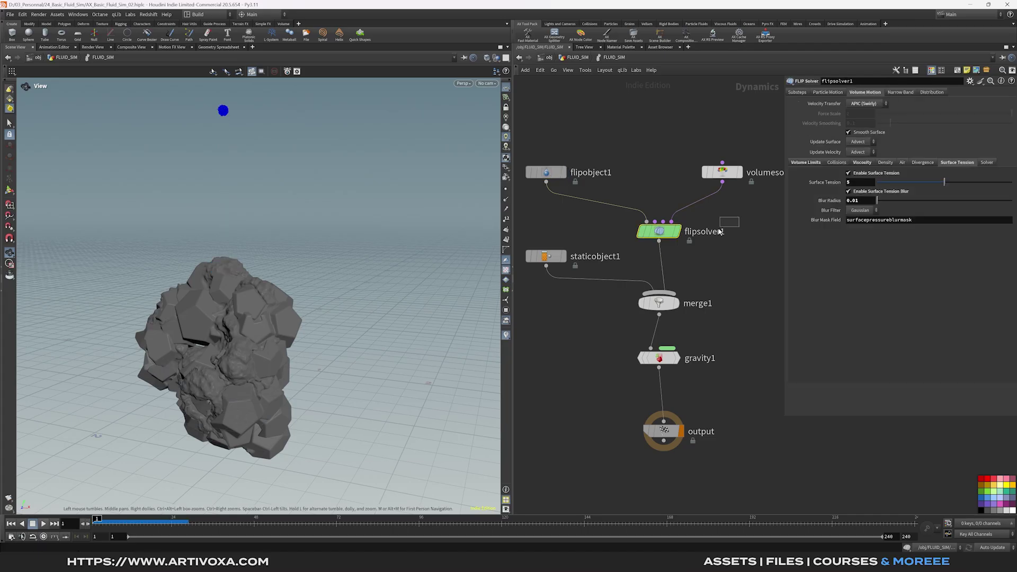
# In flipsolver1's particle motion settings, enable Add ID Attribute and disable Reseed Particles
pyautogui.click(829, 93)
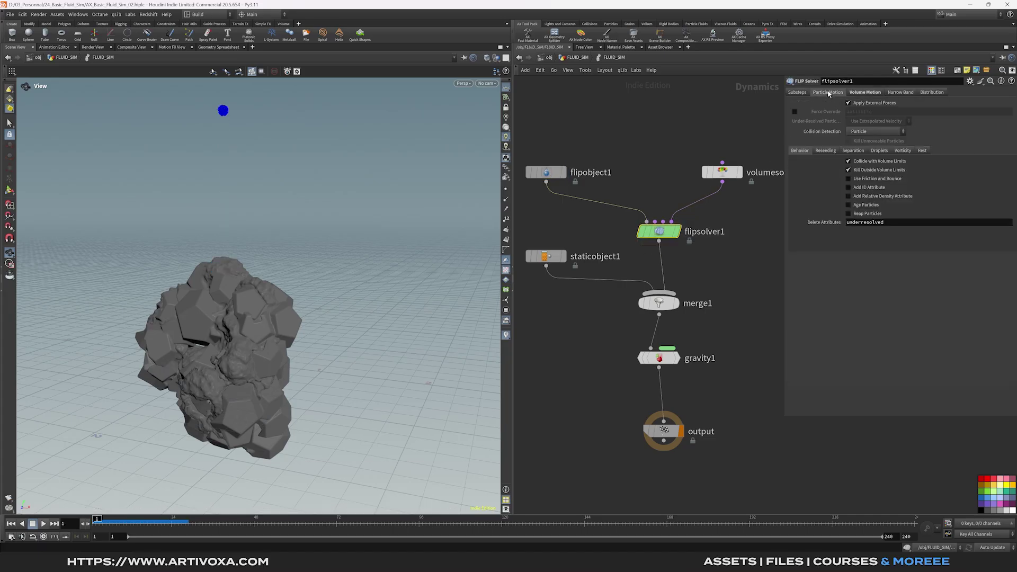
pyautogui.click(849, 188)
pyautogui.click(827, 152)
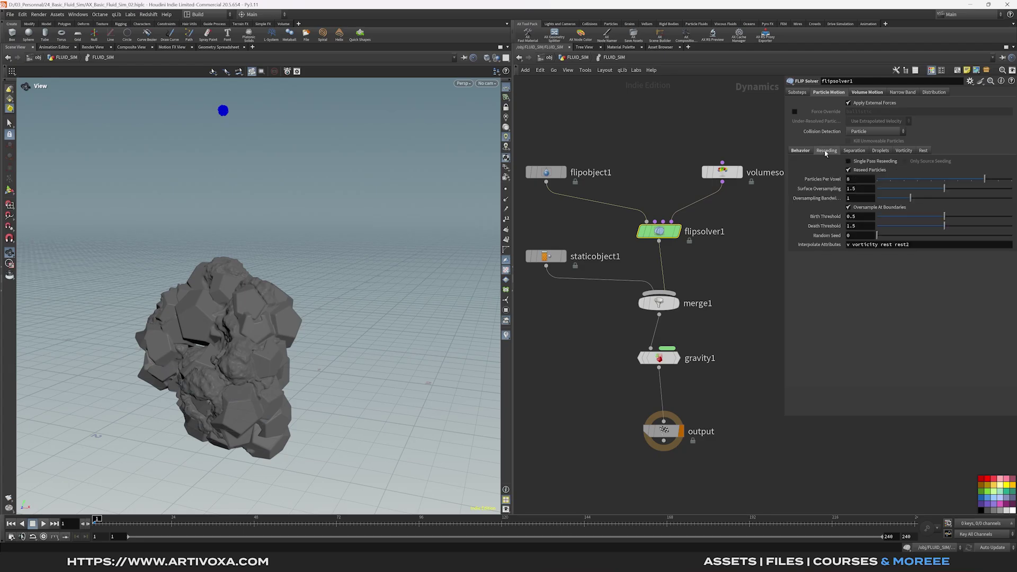
pyautogui.click(850, 170)
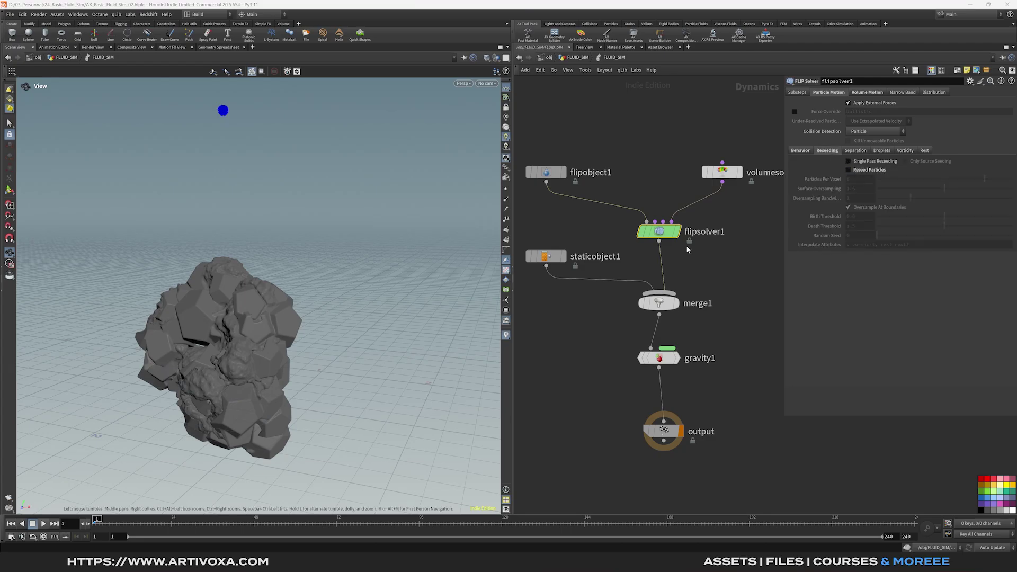
# Set flipsolver1's Time Scale to 0.5, Min Substeps to 2 and Max Substeps to 4
pyautogui.click(797, 92)
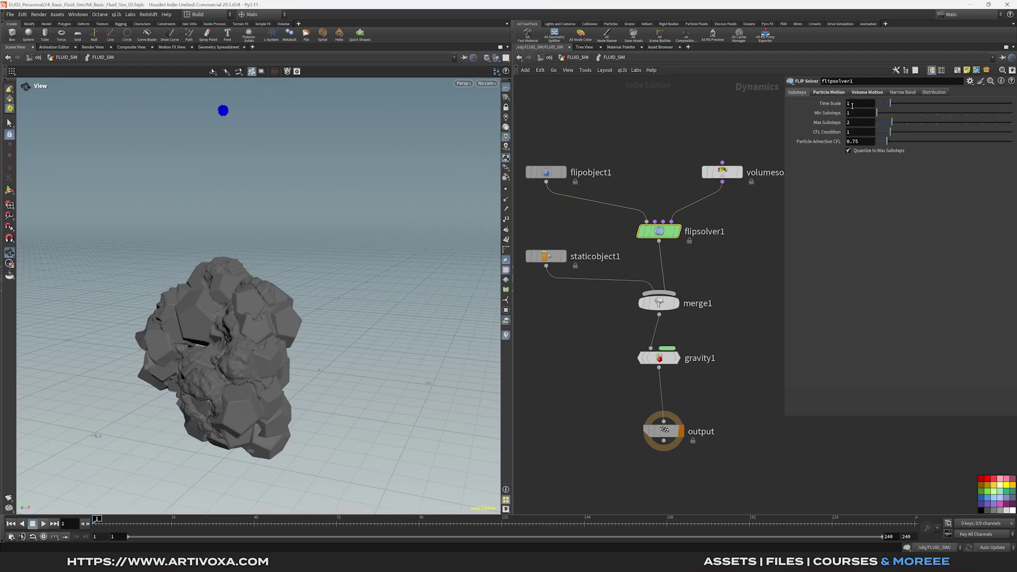
pyautogui.click(854, 105)
pyautogui.write('0.5')
pyautogui.press('Return')
pyautogui.click(860, 113)
pyautogui.write('2')
pyautogui.click(860, 122)
pyautogui.press('Return')
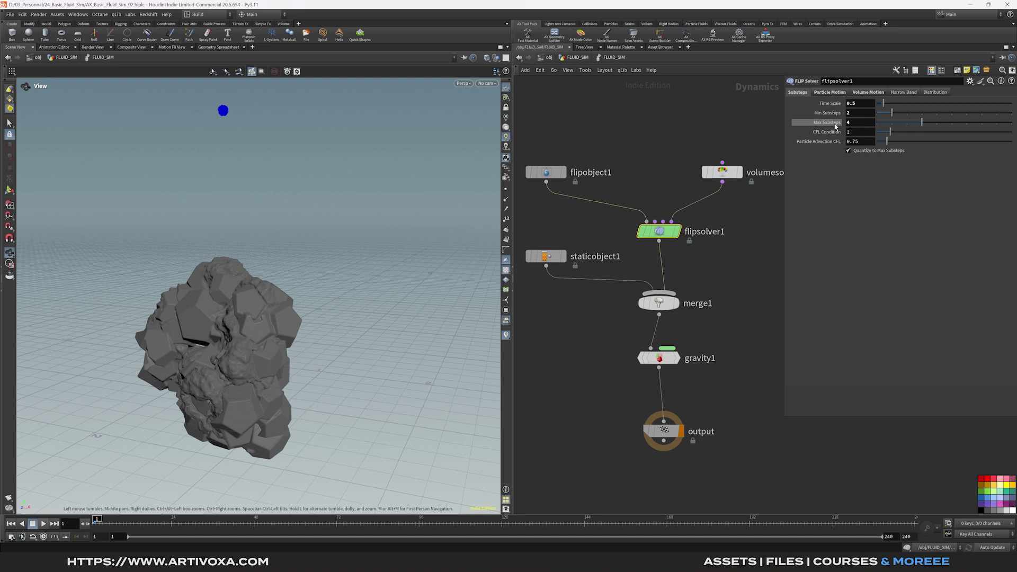
# Move the volume source node slightly aside and enable Slip on Collision in flipsolver1's viscosity settings
pyautogui.moveTo(742, 166); pyautogui.dragTo(761, 166)
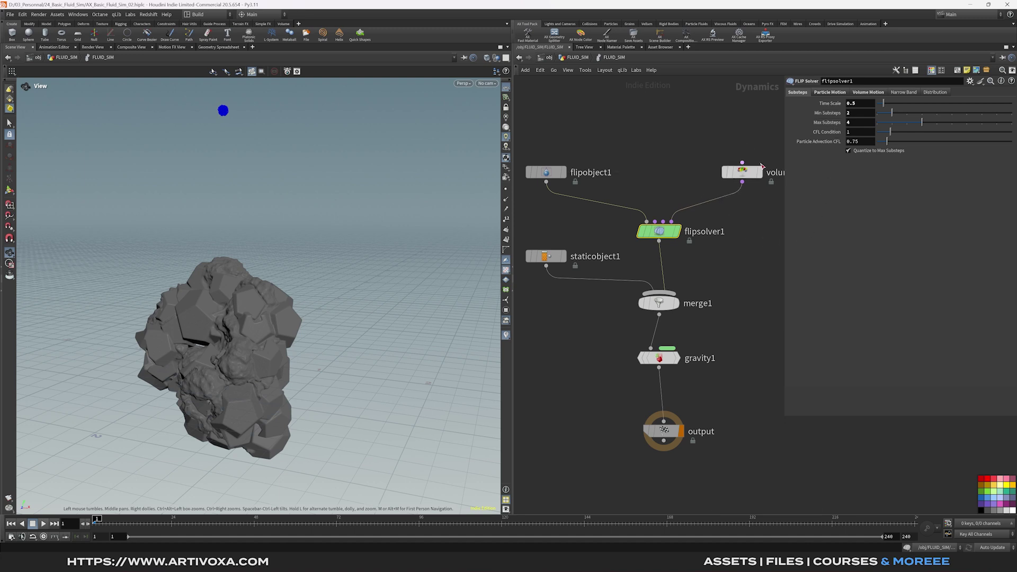
pyautogui.moveTo(264, 302); pyautogui.dragTo(275, 305, button='middle')
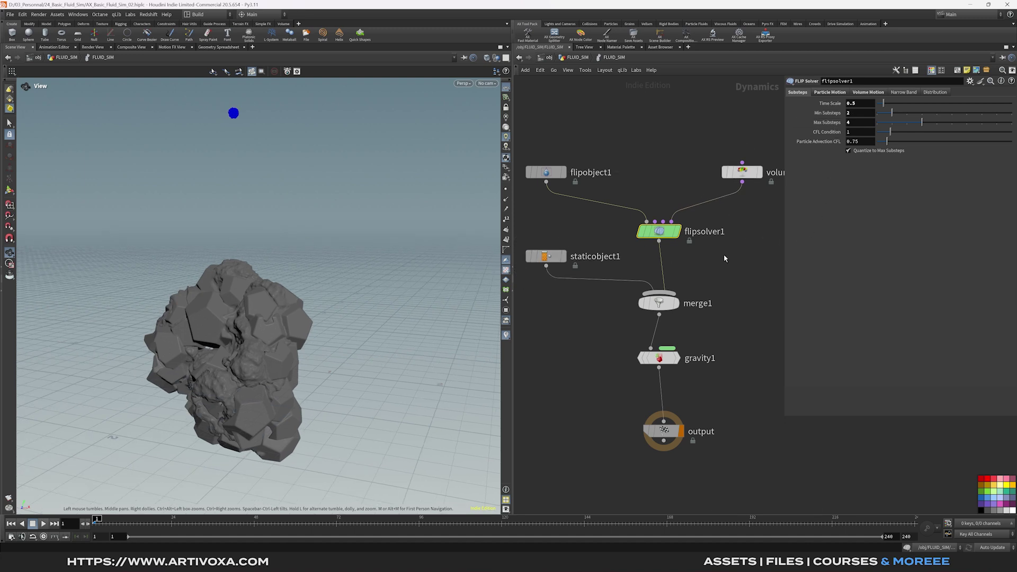
pyautogui.click(877, 93)
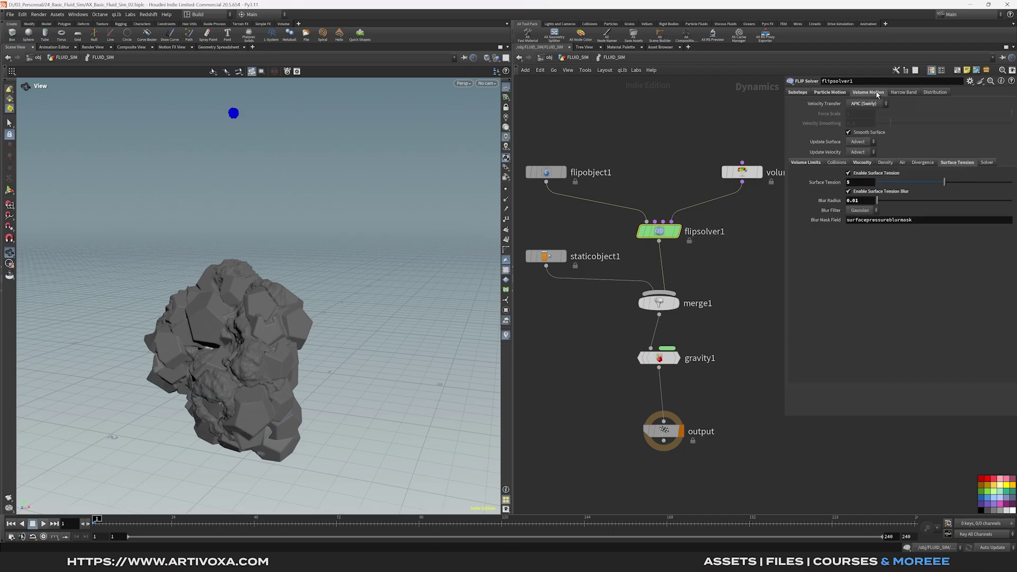
pyautogui.click(862, 164)
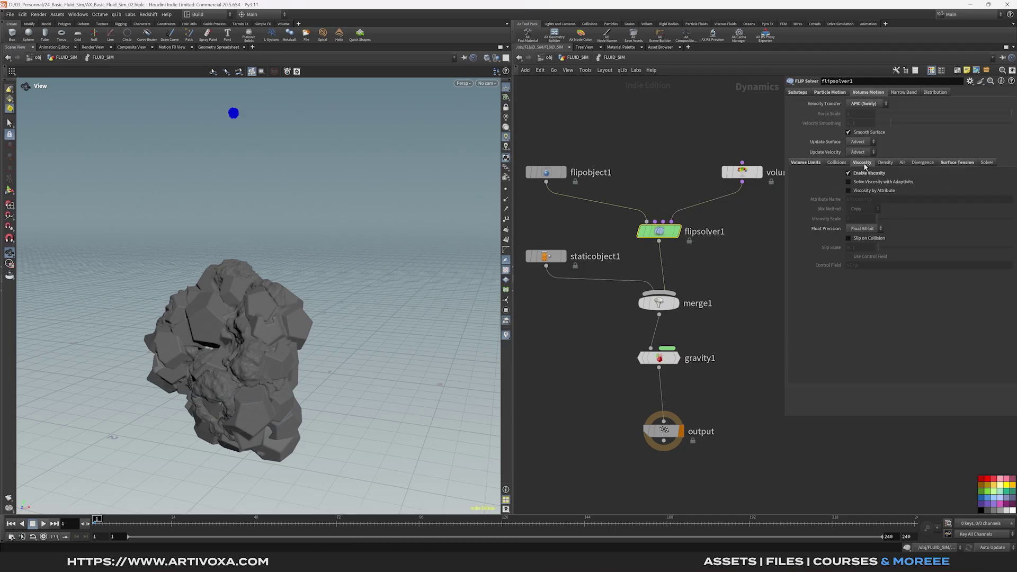
pyautogui.click(849, 239)
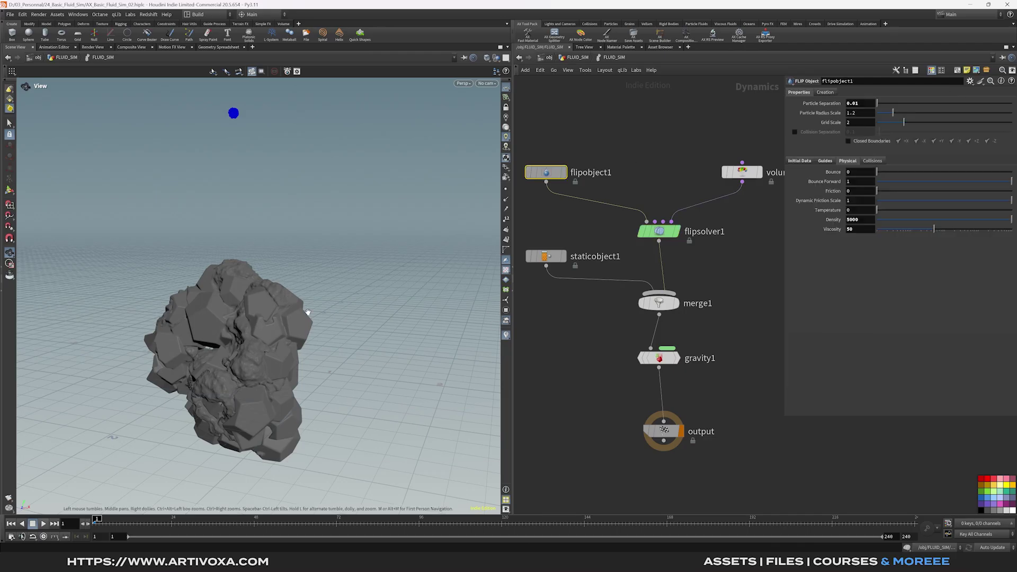
# Return to the FLUID_SIM geometry network, make room below flipsource1 in the source chain, and display flipsource1
pyautogui.moveTo(266, 325); pyautogui.dragTo(265, 324)
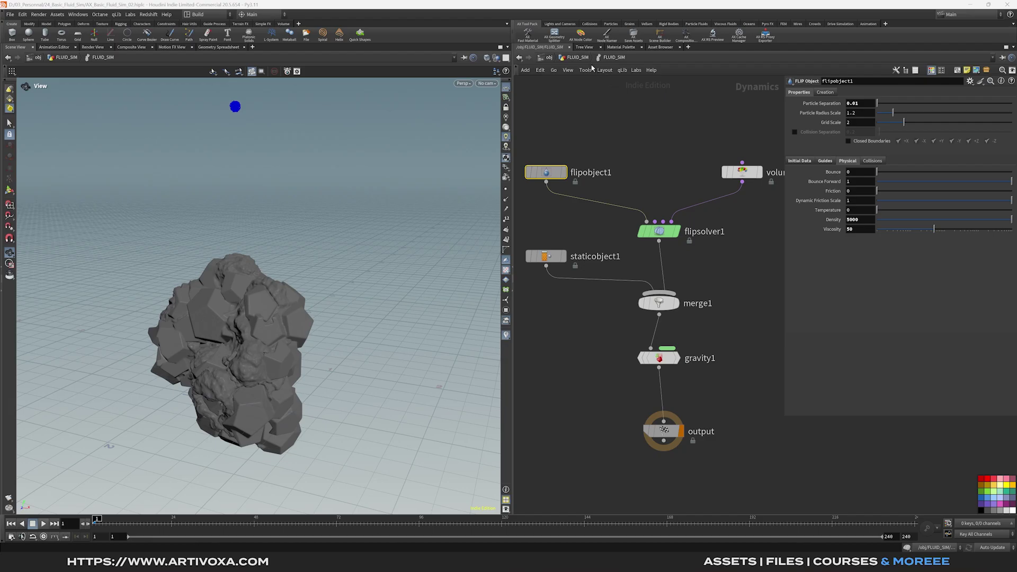
pyautogui.click(578, 58)
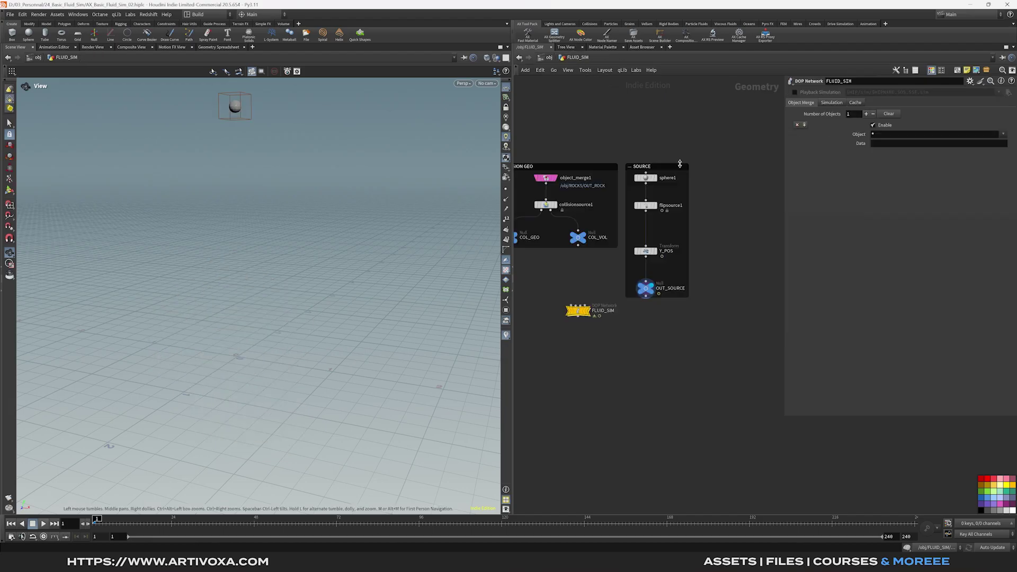
pyautogui.moveTo(670, 295); pyautogui.dragTo(672, 303)
pyautogui.moveTo(681, 240); pyautogui.dragTo(689, 244, button='middle')
pyautogui.click(684, 214)
pyautogui.scroll(5, 238, 362)
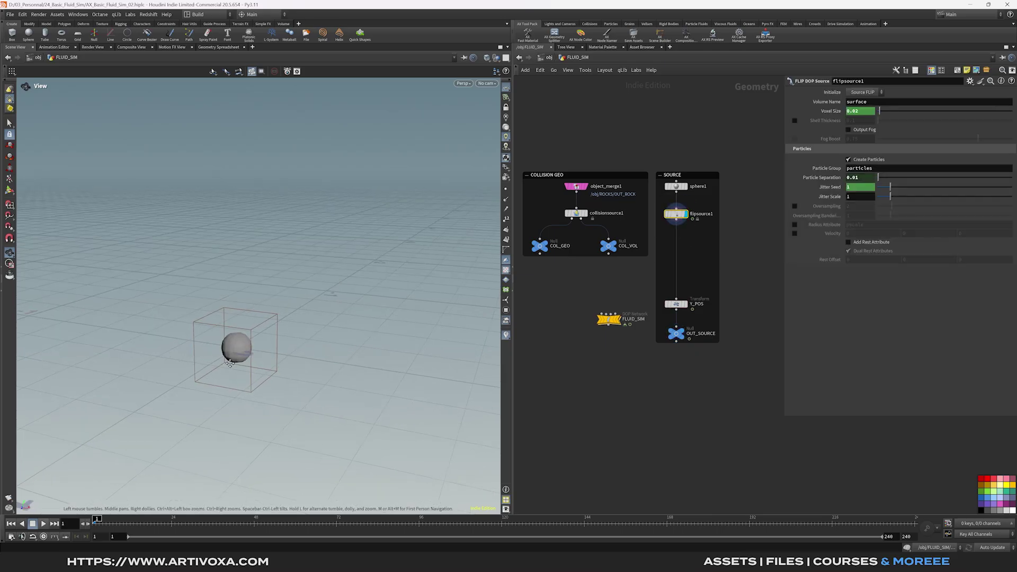
# Insert an Attribute Wrangle after flipsource1 with the VEXpression v@v = set(0, -1, 0);
pyautogui.click(677, 257)
pyautogui.press('Tab')
pyautogui.press('Tab')
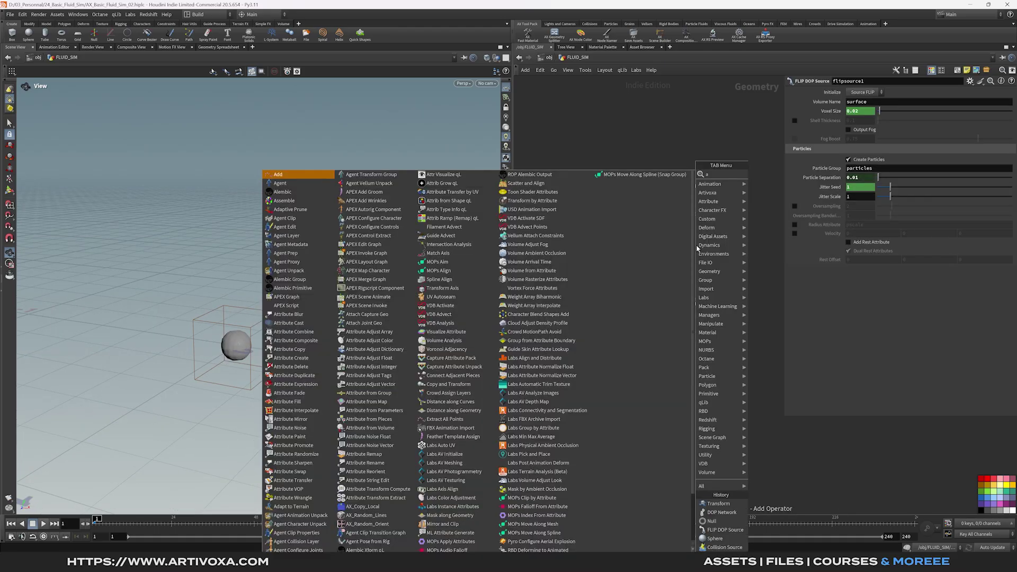
pyautogui.click(681, 244)
pyautogui.click(840, 168)
pyautogui.write('v@v')
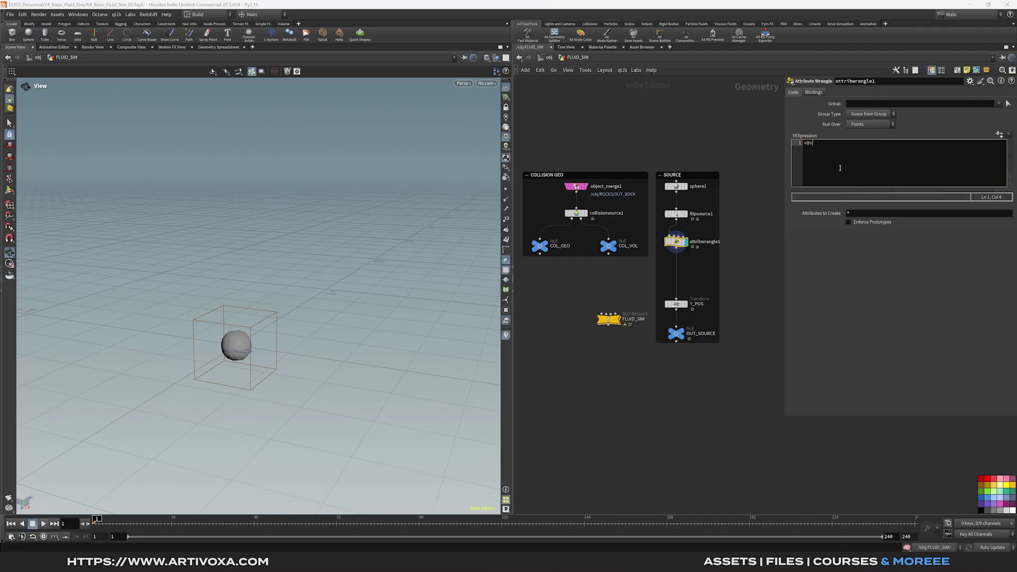
pyautogui.write(' = set(')
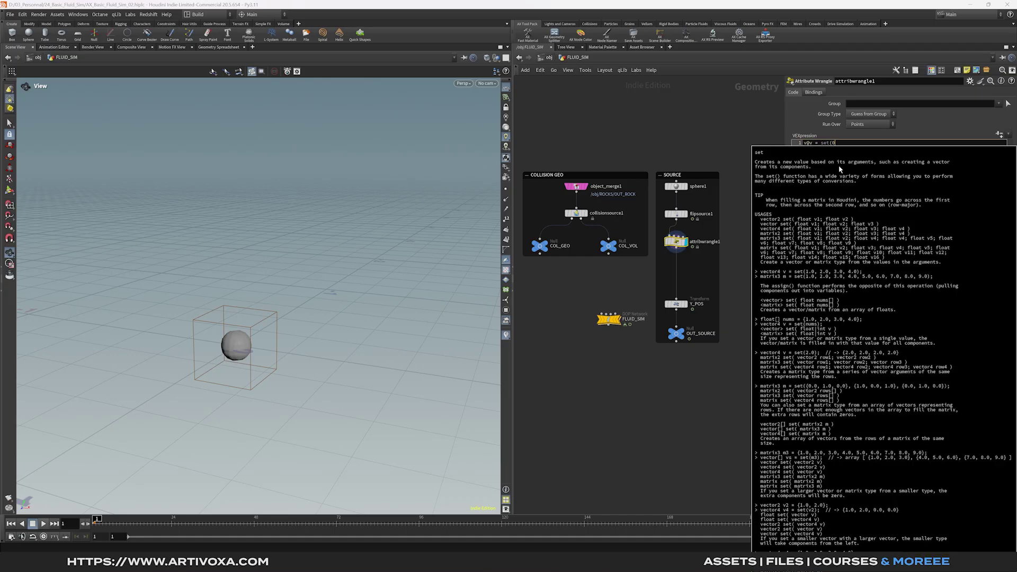
pyautogui.write('0,')
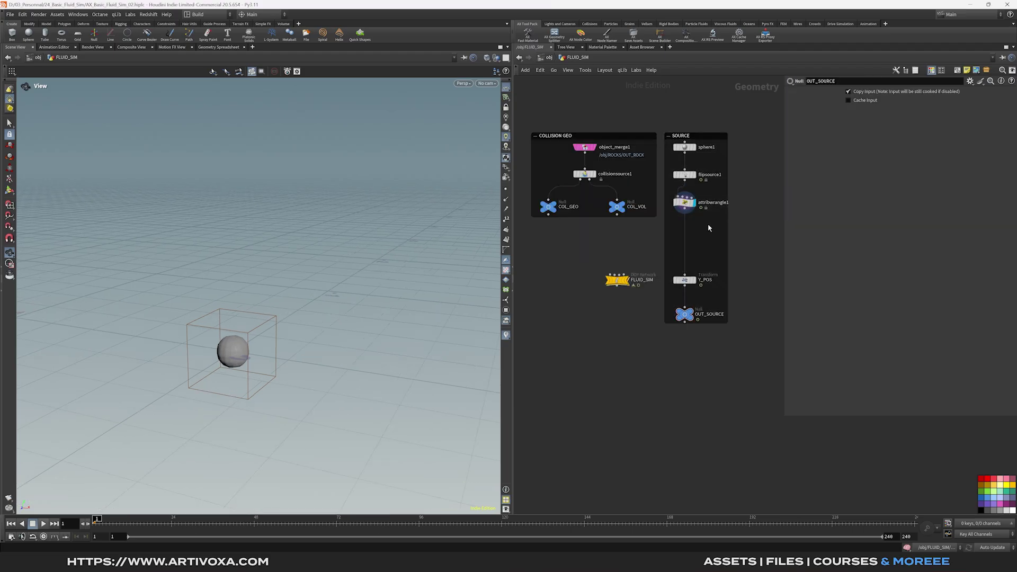
pyautogui.press('Tab')
pyautogui.write('bl')
pyautogui.press('Return')
pyautogui.click(686, 227)
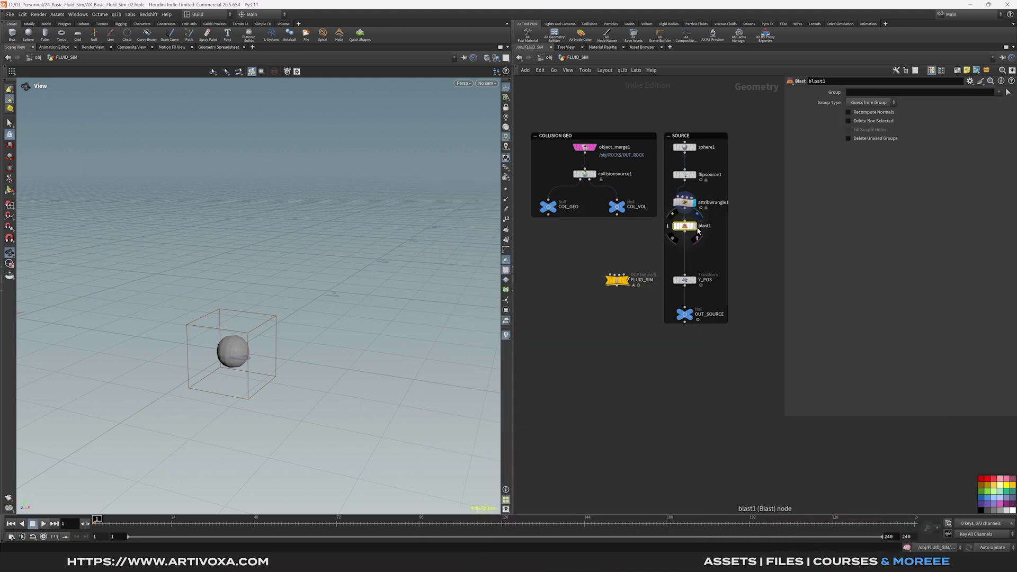
pyautogui.click(998, 92)
pyautogui.click(989, 112)
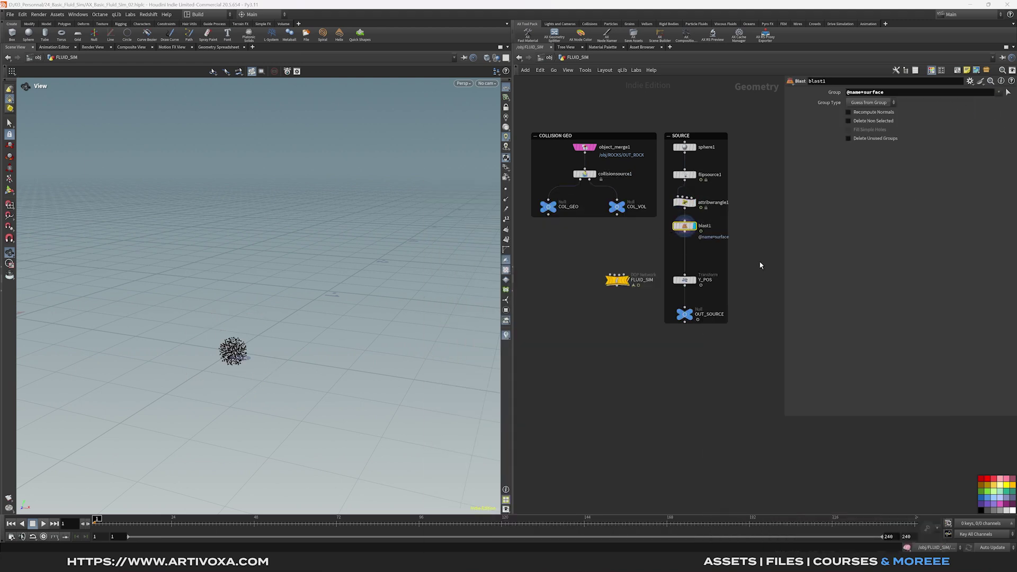
# Visualize the v point attribute of blast1 in the viewport through the node's information window
pyautogui.moveTo(244, 350); pyautogui.dragTo(270, 335, button='middle')
pyautogui.scroll(2, 252, 344)
pyautogui.moveTo(252, 343); pyautogui.dragTo(254, 342)
pyautogui.moveTo(669, 228)
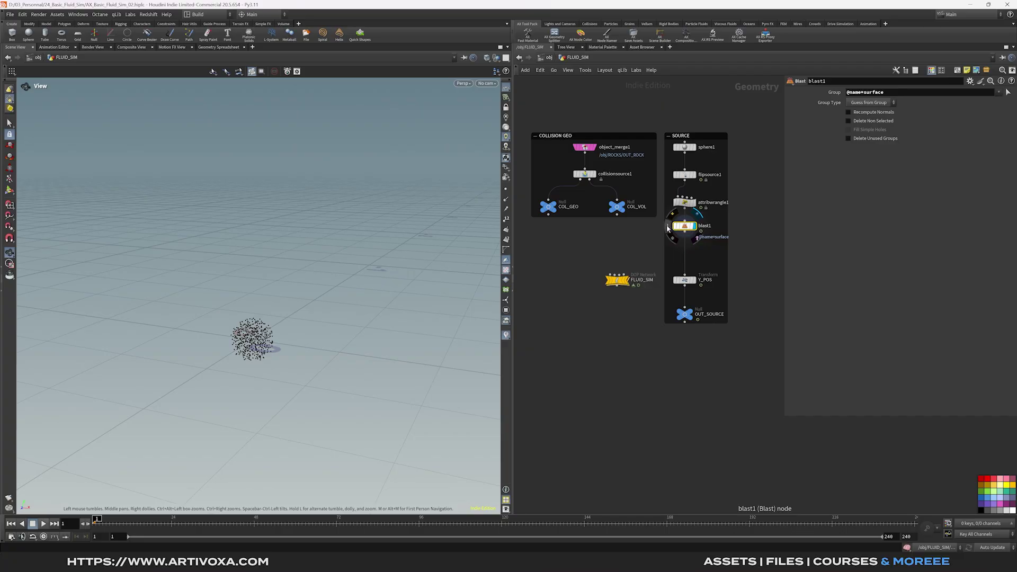
pyautogui.click(669, 227)
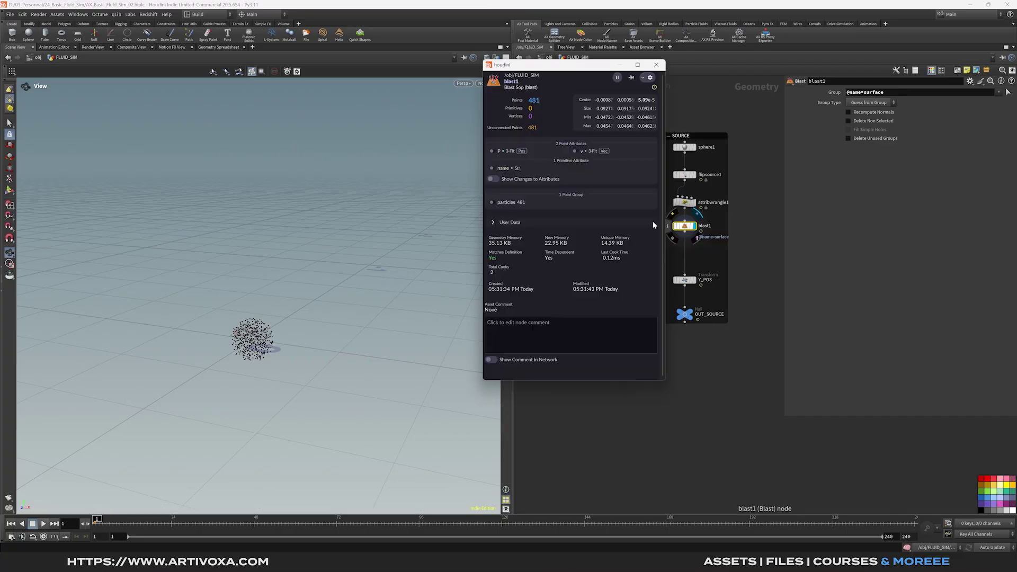
pyautogui.click(576, 152)
pyautogui.click(657, 65)
pyautogui.moveTo(368, 266); pyautogui.dragTo(269, 335)
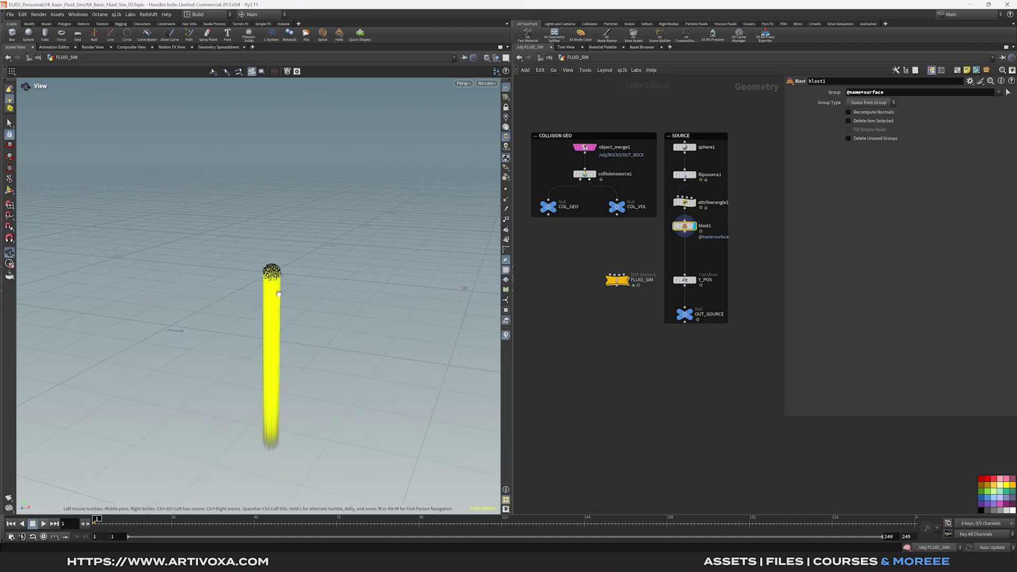
# Check the wrangle's code, and insert a Transform node between blast1 and Y_POS
pyautogui.click(683, 202)
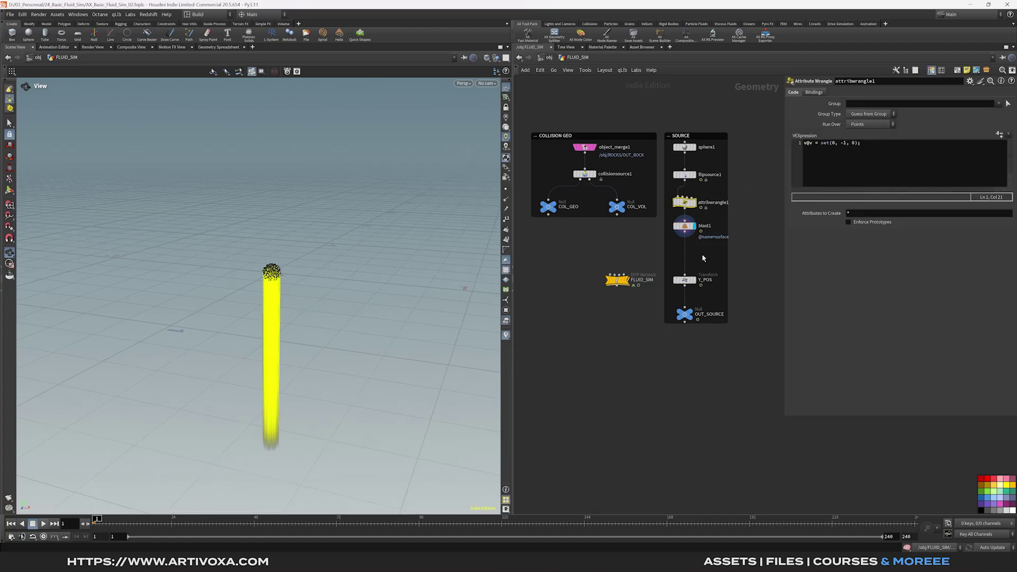
pyautogui.moveTo(701, 253); pyautogui.dragTo(705, 233, button='middle')
pyautogui.press('Tab')
pyautogui.write('tran')
pyautogui.press('Return')
pyautogui.click(705, 231)
pyautogui.moveTo(704, 231); pyautogui.dragTo(688, 232)
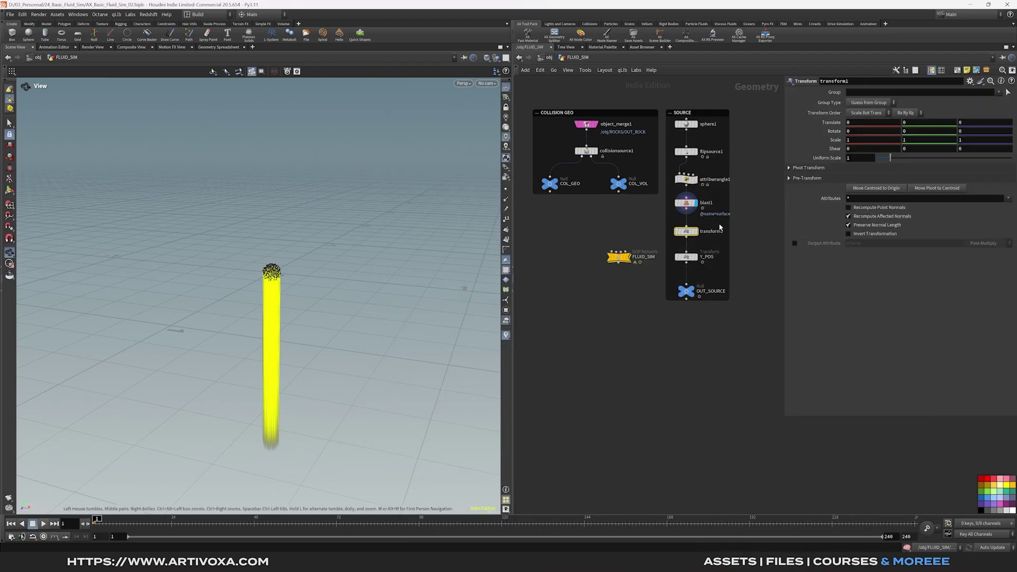
# Display Y_POS's output to view the raised source and its velocity vectors
pyautogui.click(696, 256)
pyautogui.moveTo(709, 249); pyautogui.dragTo(675, 262)
pyautogui.click(676, 264)
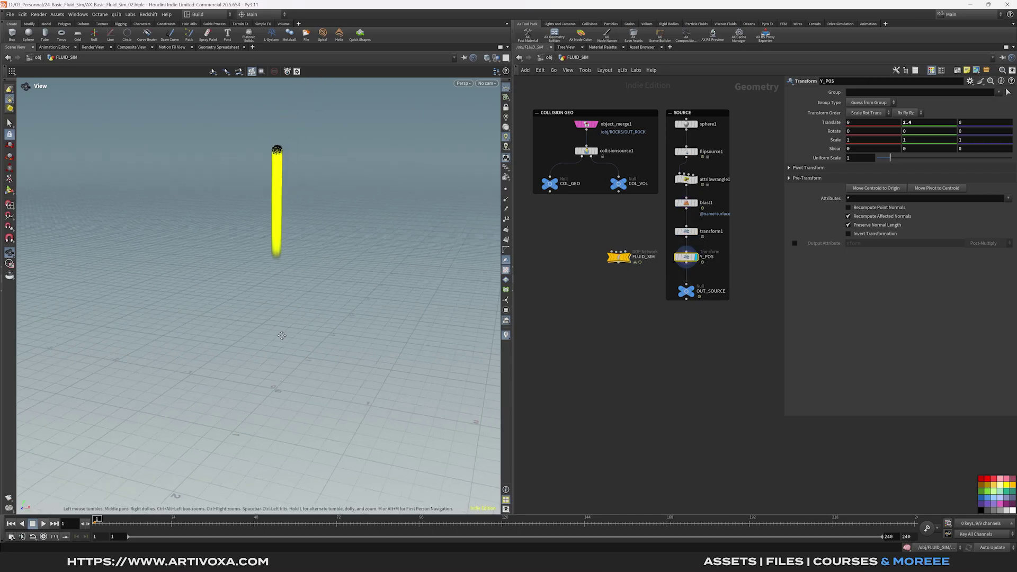
# Display transform1 and drive its Z rotation with the expression sin($FF * 10) * 10
pyautogui.click(694, 231)
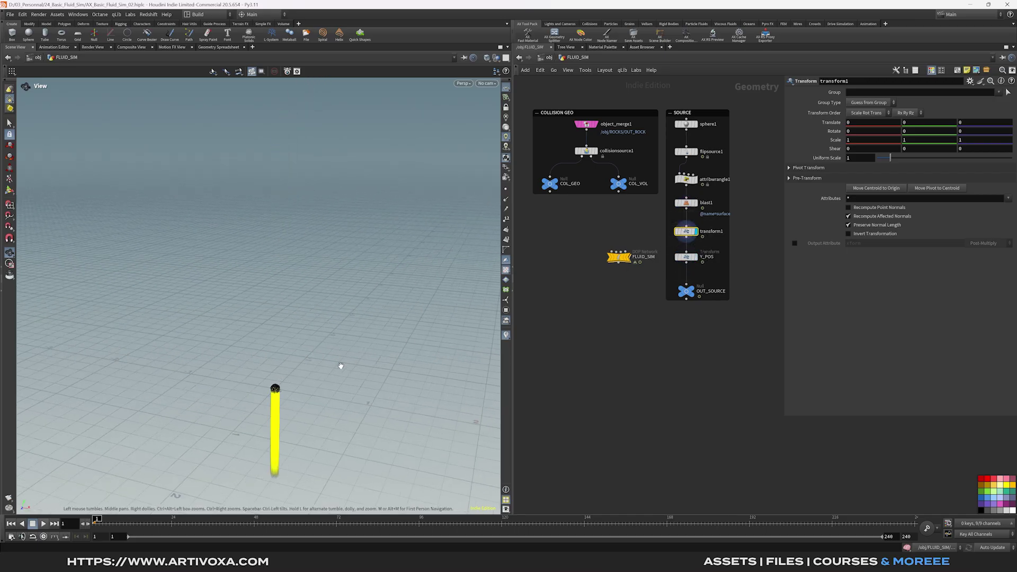
pyautogui.moveTo(272, 392); pyautogui.dragTo(285, 391, button='right')
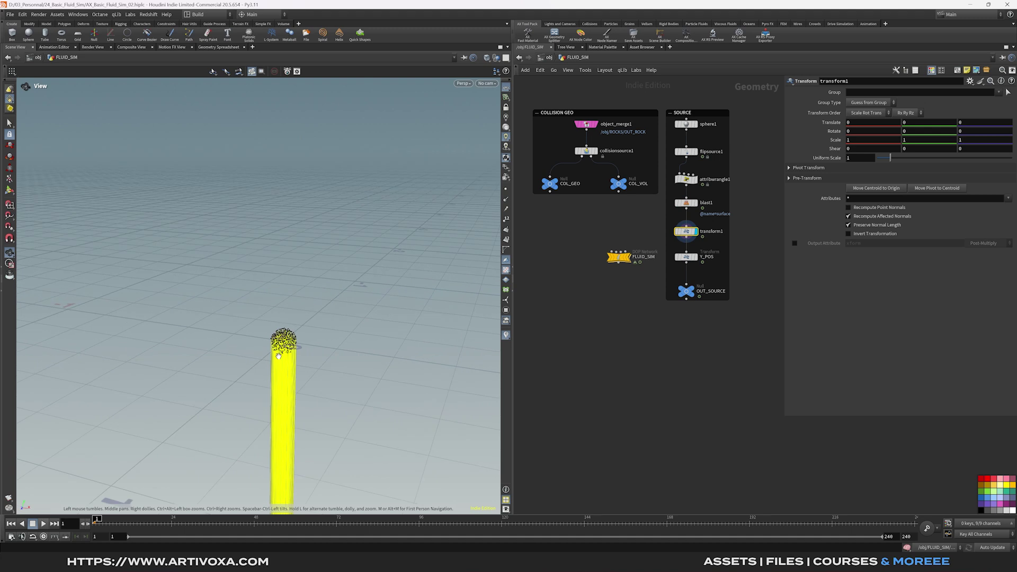
pyautogui.moveTo(781, 241); pyautogui.dragTo(740, 242)
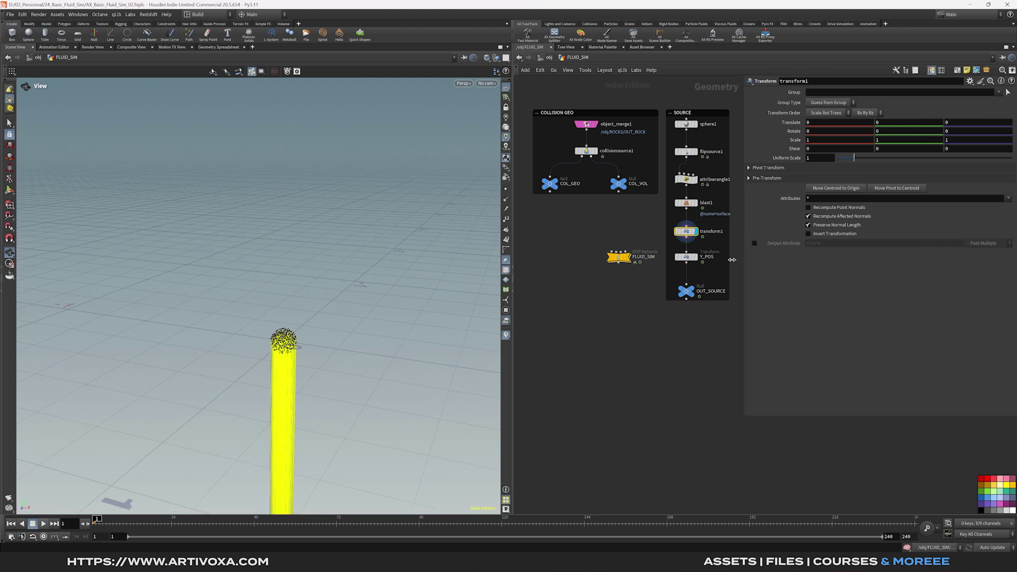
pyautogui.click(948, 134)
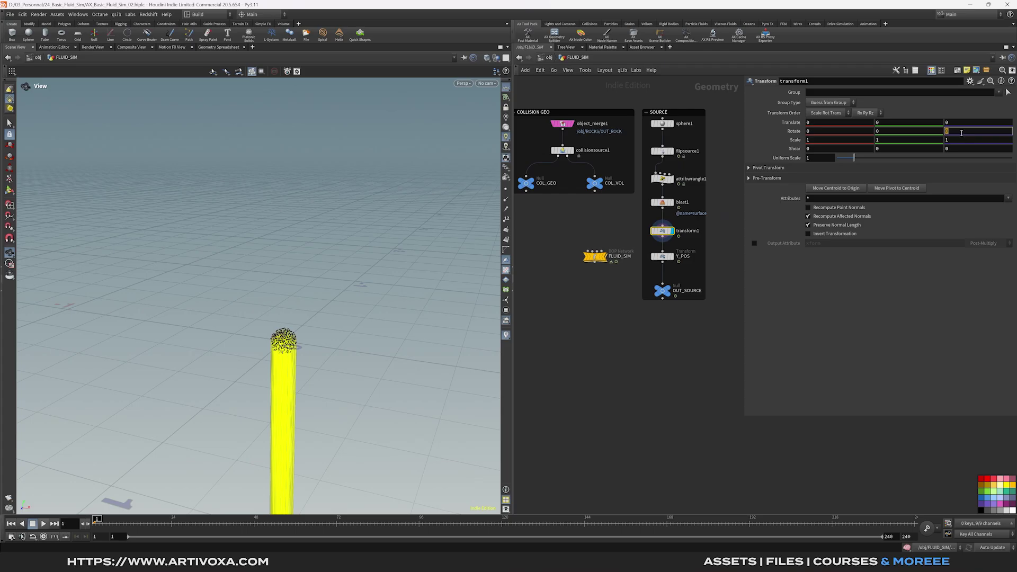
pyautogui.write('sin(')
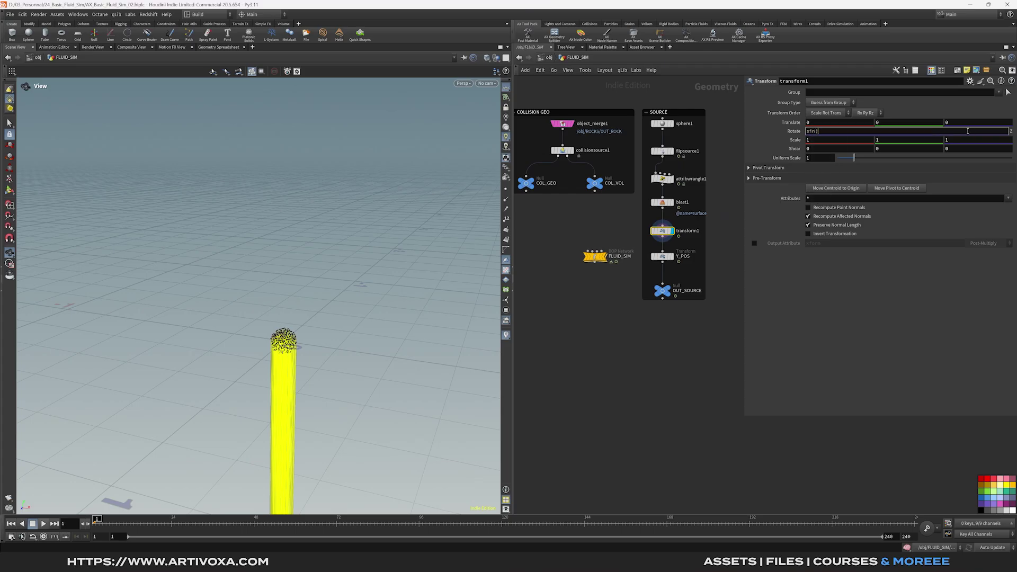
pyautogui.write('$FF * 10) * 10')
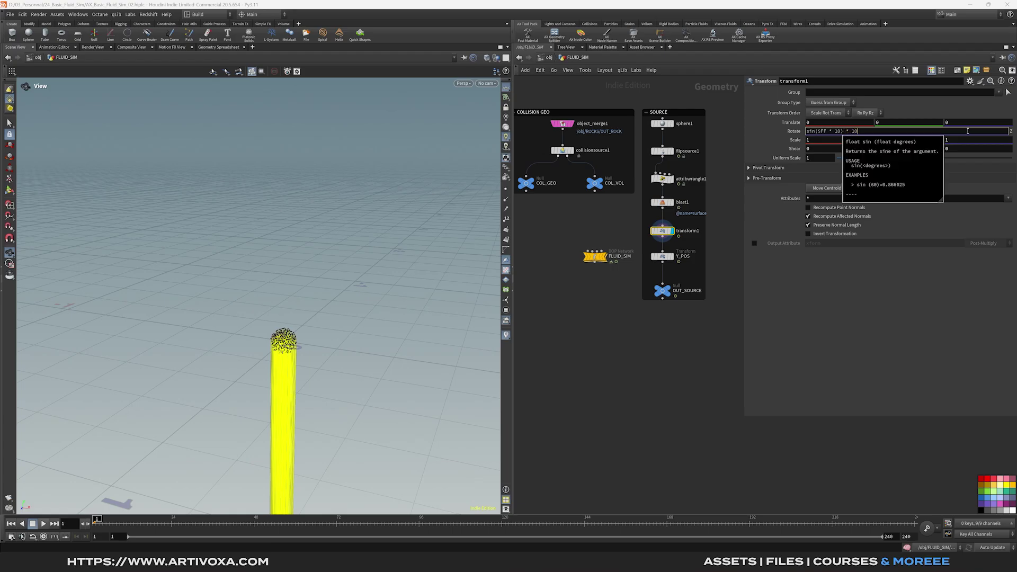
pyautogui.press('Return')
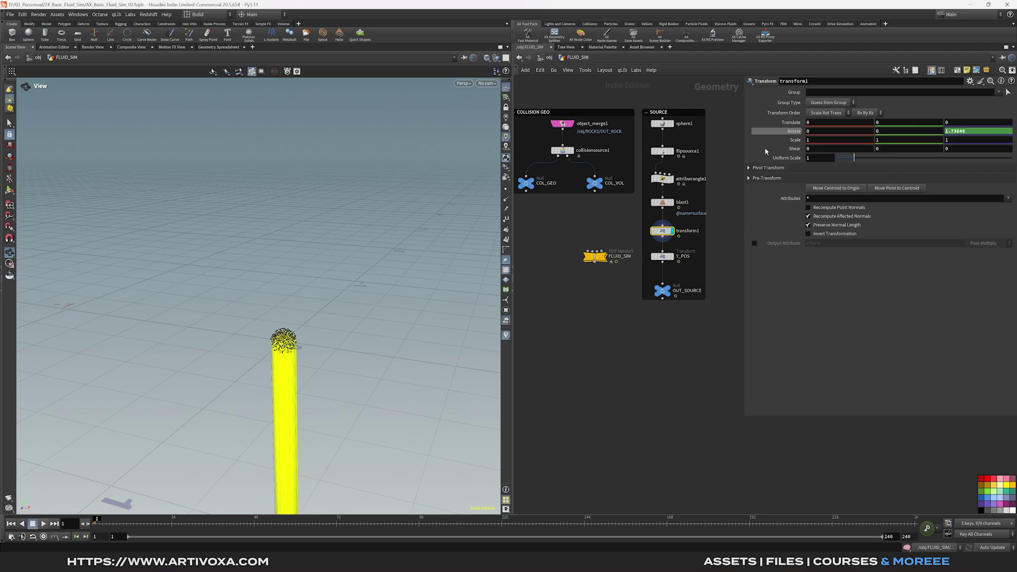
# Play the animation and examine the swing of the source's velocity vectors from several angles
pyautogui.moveTo(296, 237); pyautogui.dragTo(269, 243, button='right')
pyautogui.moveTo(269, 243); pyautogui.dragTo(297, 263)
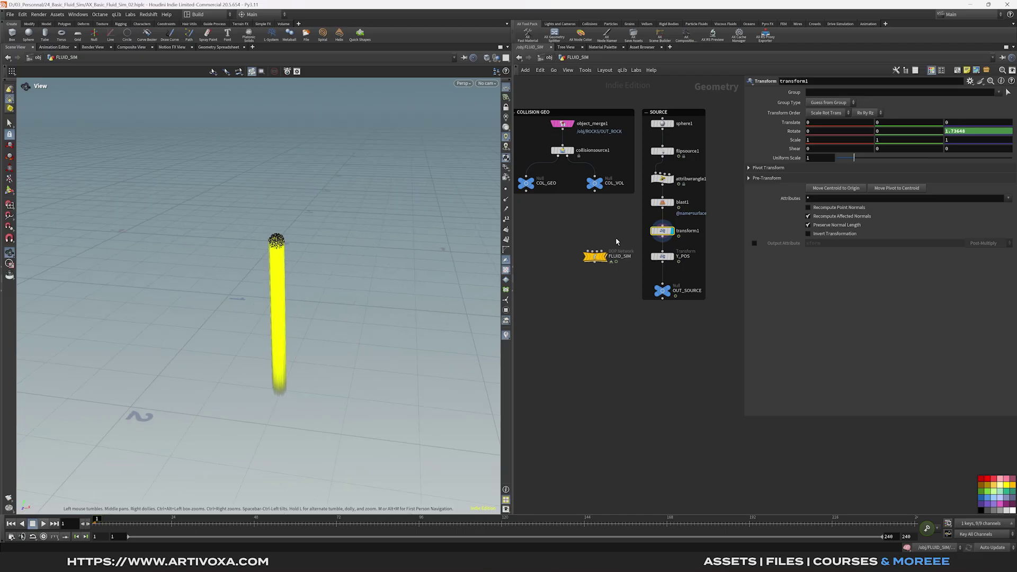
pyautogui.click(44, 524)
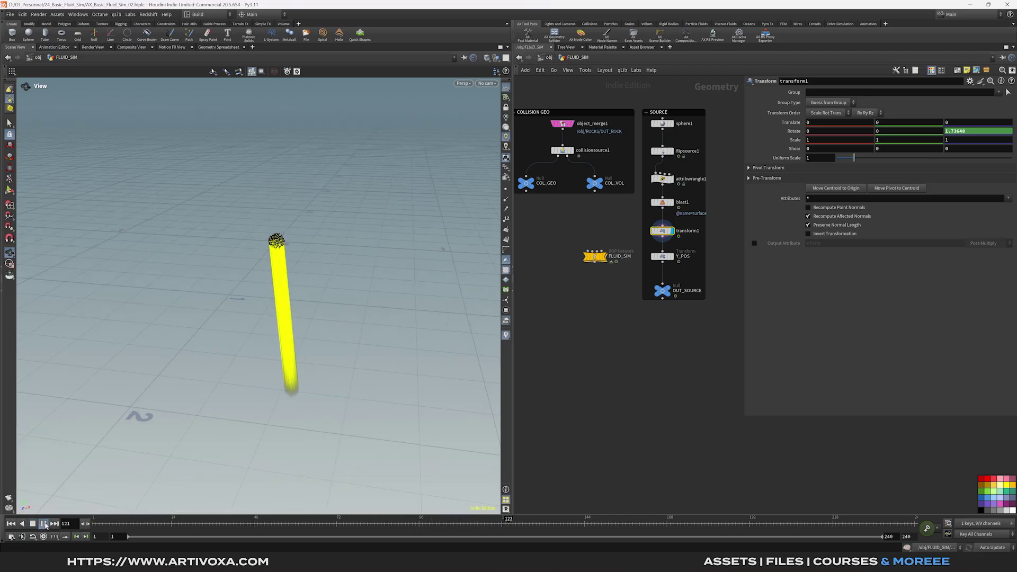
pyautogui.moveTo(227, 315); pyautogui.dragTo(263, 331)
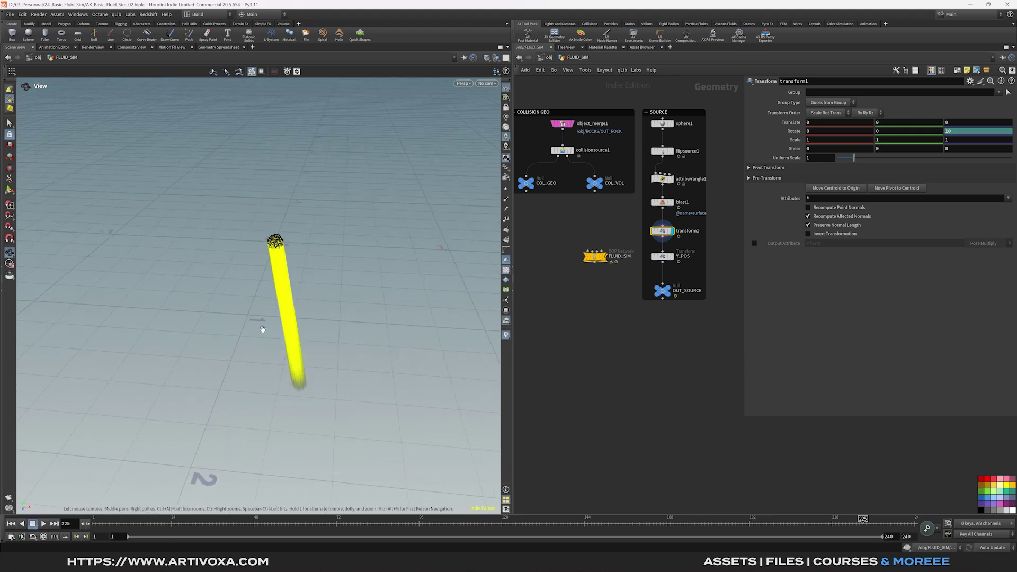
pyautogui.moveTo(254, 273); pyautogui.dragTo(272, 244)
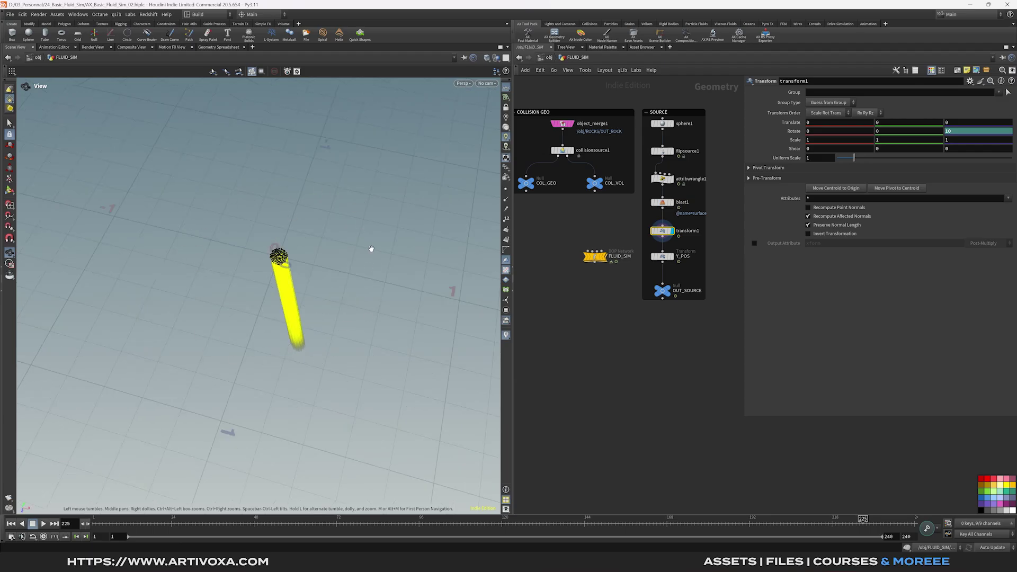
pyautogui.moveTo(326, 318)
pyautogui.mouseDown()
pyautogui.moveTo(329, 298)
pyautogui.moveTo(311, 320)
pyautogui.mouseUp()
# Set transform1's X rotation to the expression cos($FF * 10) * 10 and play the combined motion
pyautogui.click(823, 132)
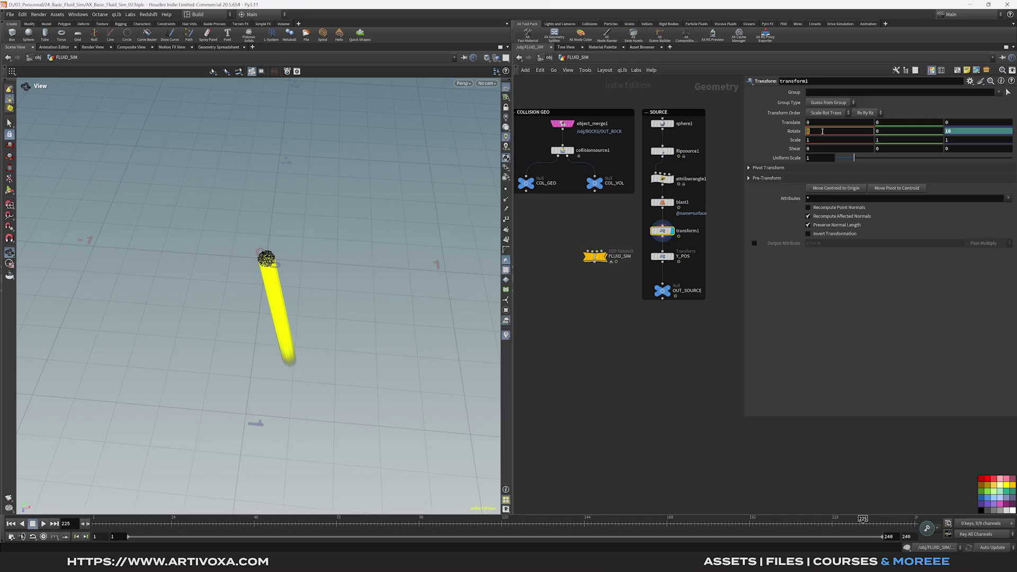
pyautogui.write('cos(')
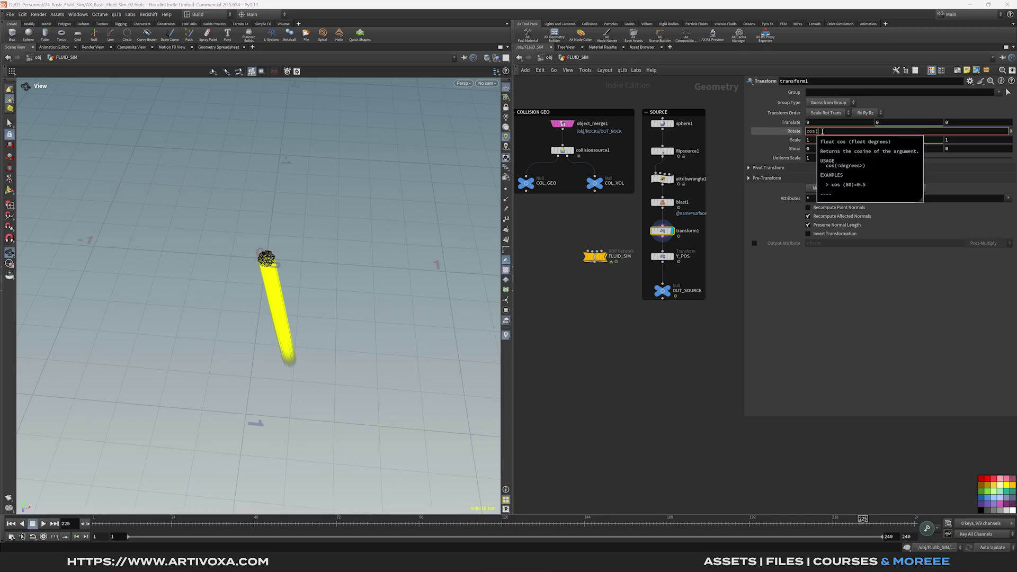
pyautogui.write('$F')
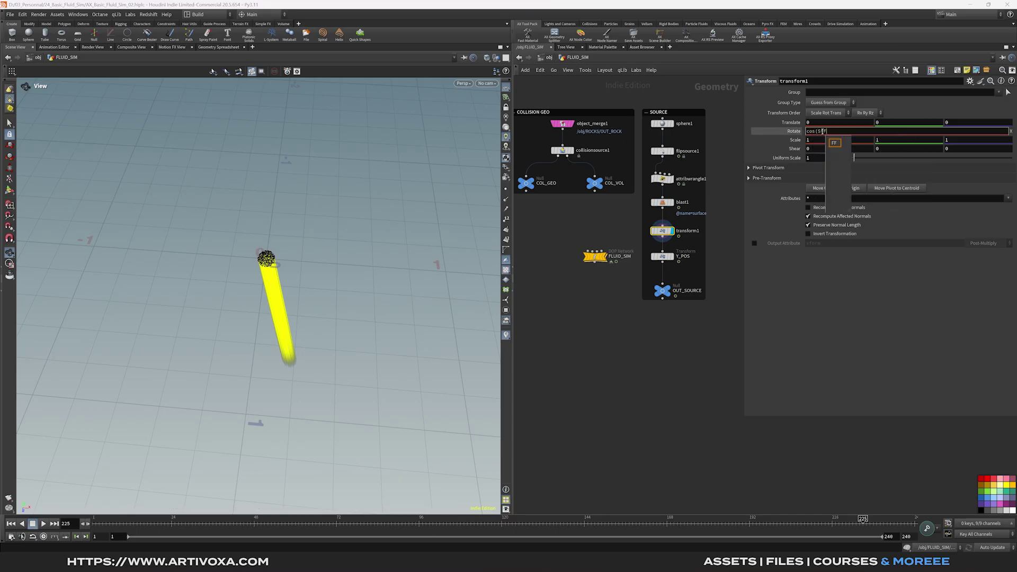
pyautogui.write(' * 10) * 10')
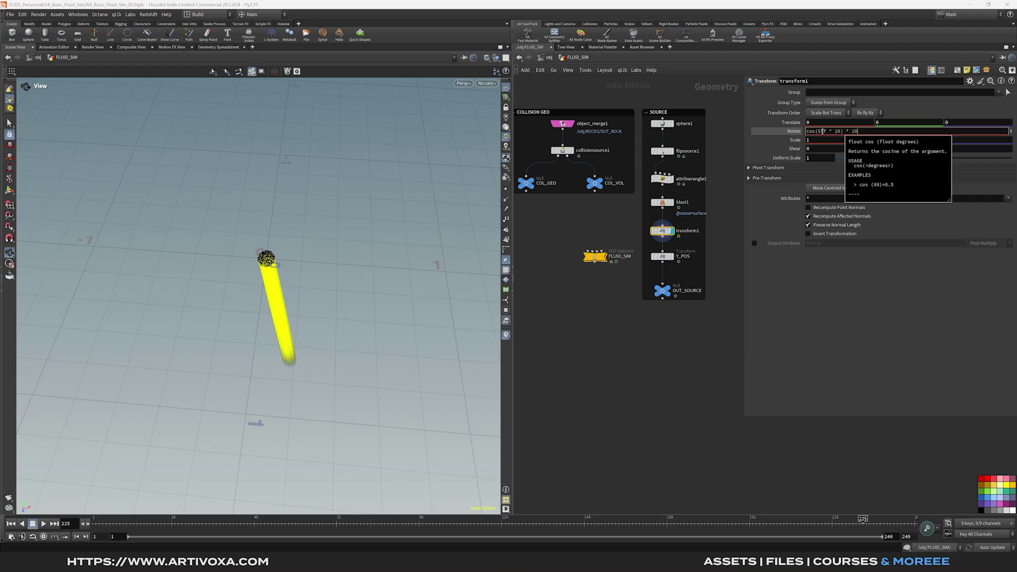
pyautogui.press('Return')
pyautogui.click(44, 524)
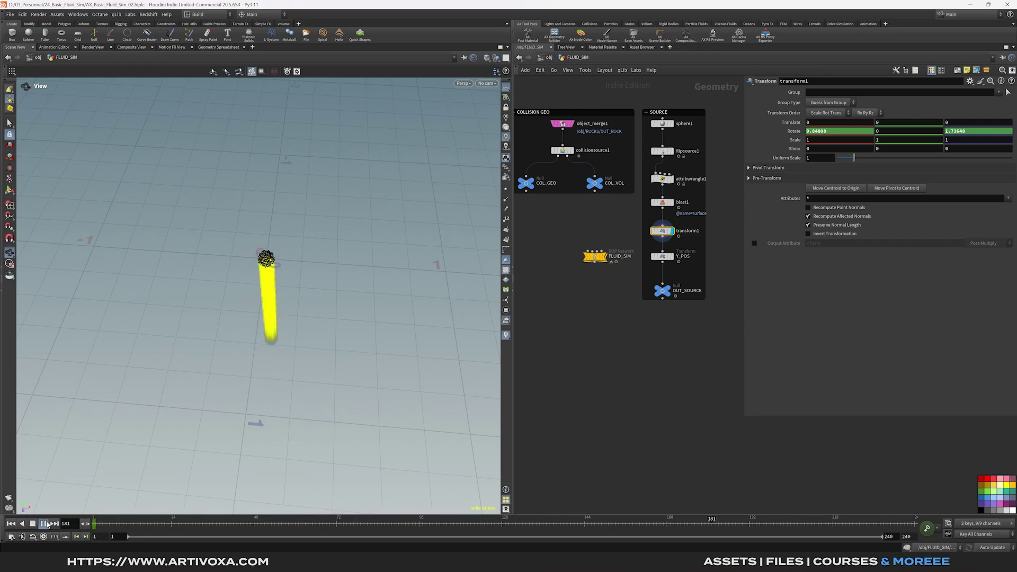
pyautogui.click(47, 525)
# Rename transform1 as ROTATION_MOTION and show its Rotate channels as full expressions in a widened parameter pane
pyautogui.doubleClick(687, 231)
pyautogui.write('ROTATION_MOTION')
pyautogui.press('Return')
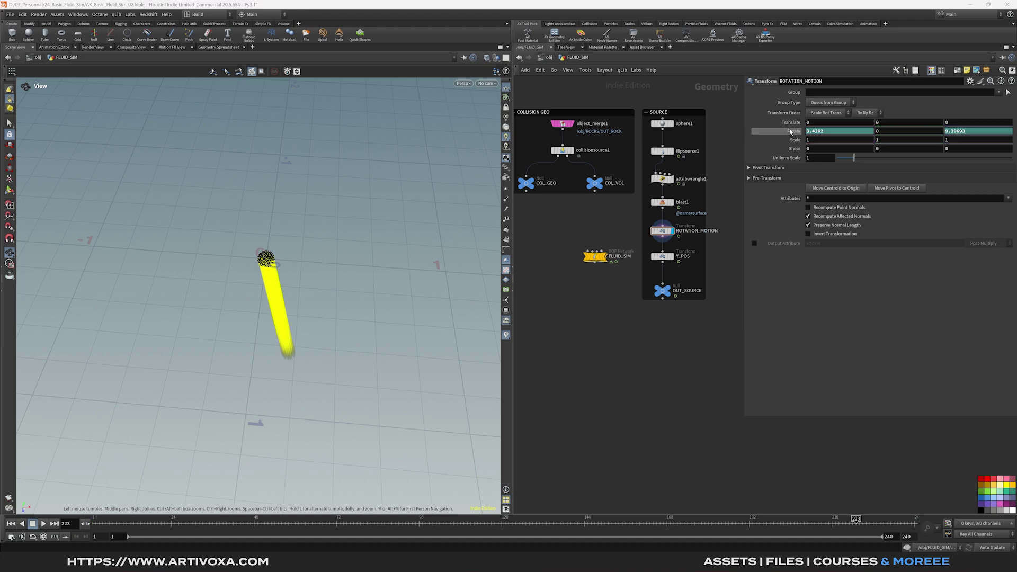
pyautogui.click(795, 131)
pyautogui.moveTo(746, 153); pyautogui.dragTo(641, 158)
# Set the frame multiplier to 20 in both the X and Z Rotate expressions, then preview the motion and return to frame 1
pyautogui.doubleClick(734, 131)
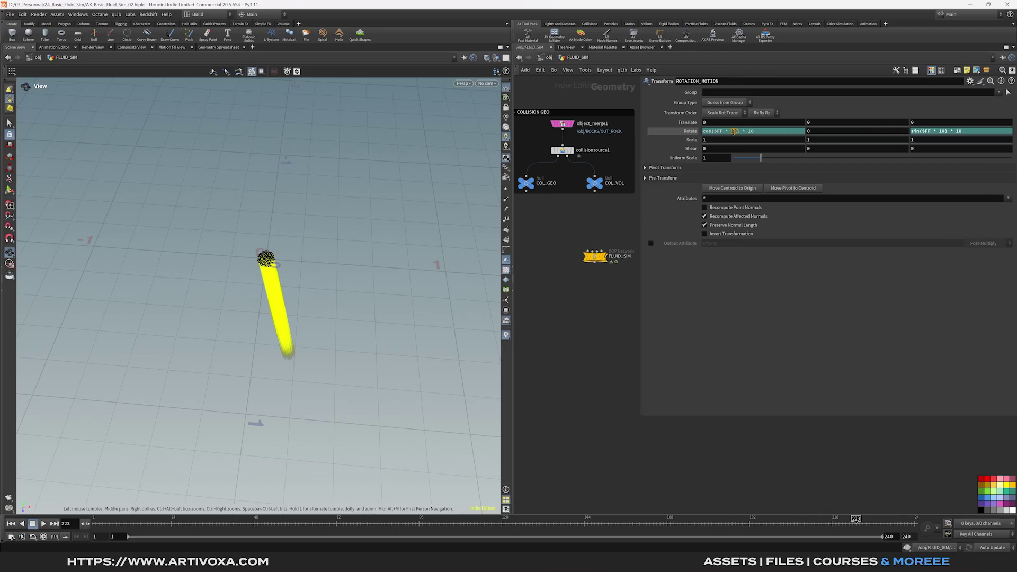
pyautogui.doubleClick(751, 131)
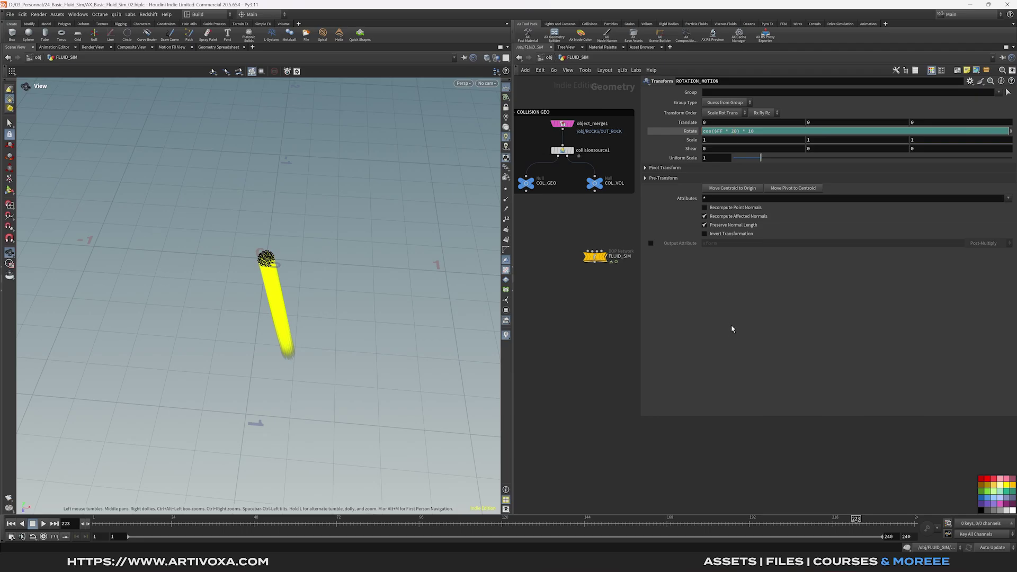
pyautogui.press('Return')
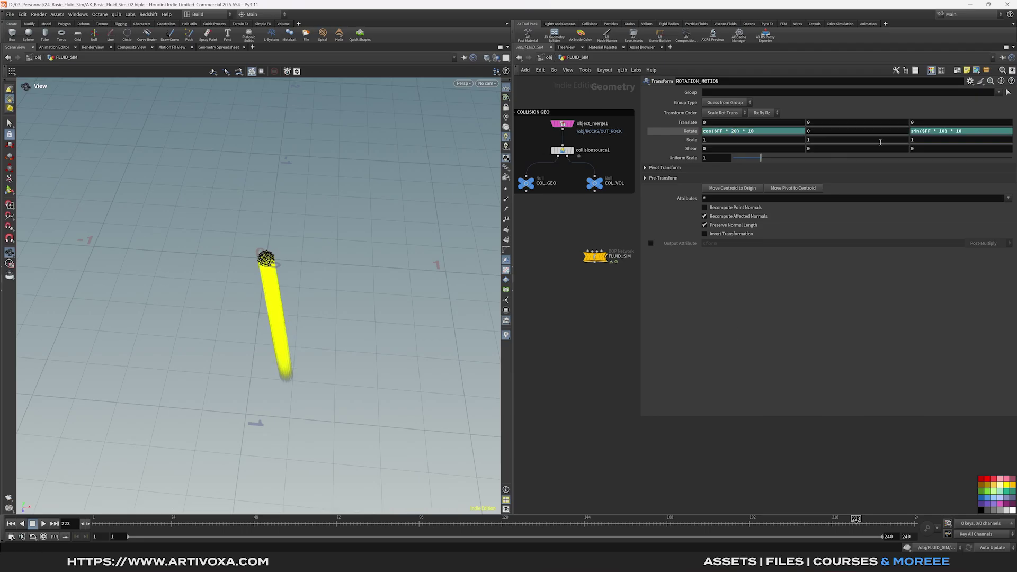
pyautogui.doubleClick(943, 131)
pyautogui.write('20')
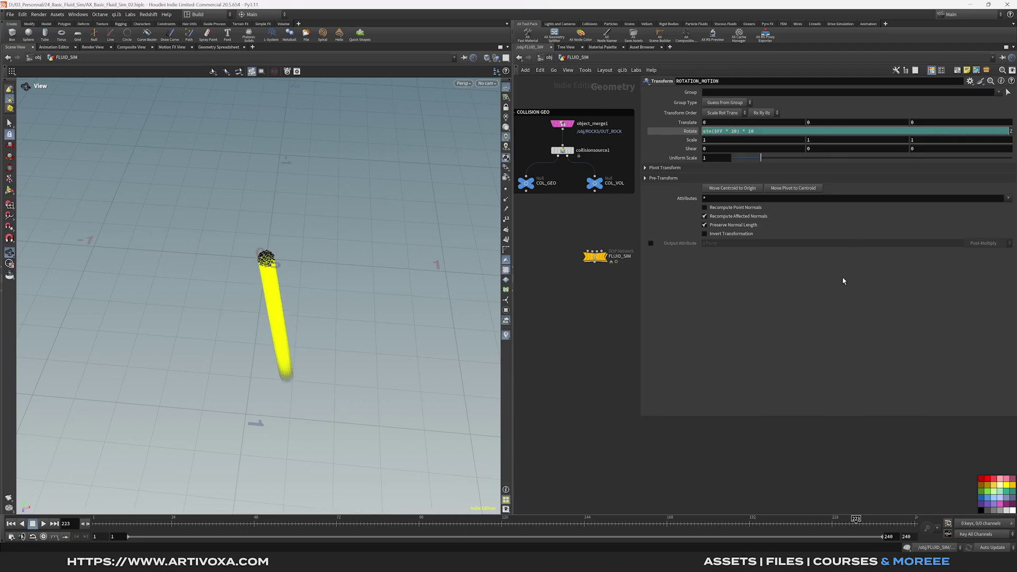
pyautogui.press('Return')
pyautogui.click(45, 524)
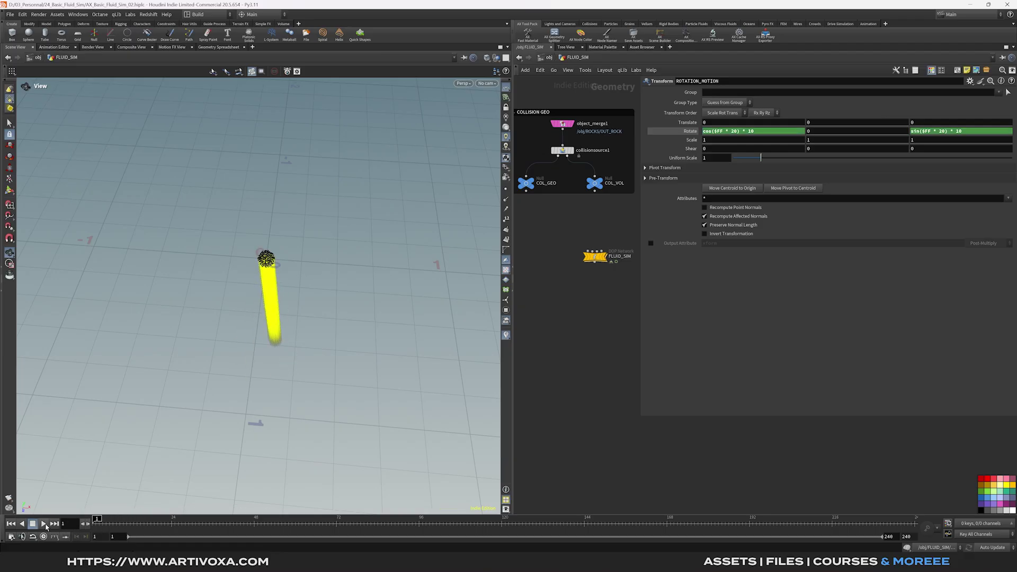
pyautogui.click(44, 524)
pyautogui.click(97, 523)
pyautogui.moveTo(96, 525); pyautogui.dragTo(94, 525)
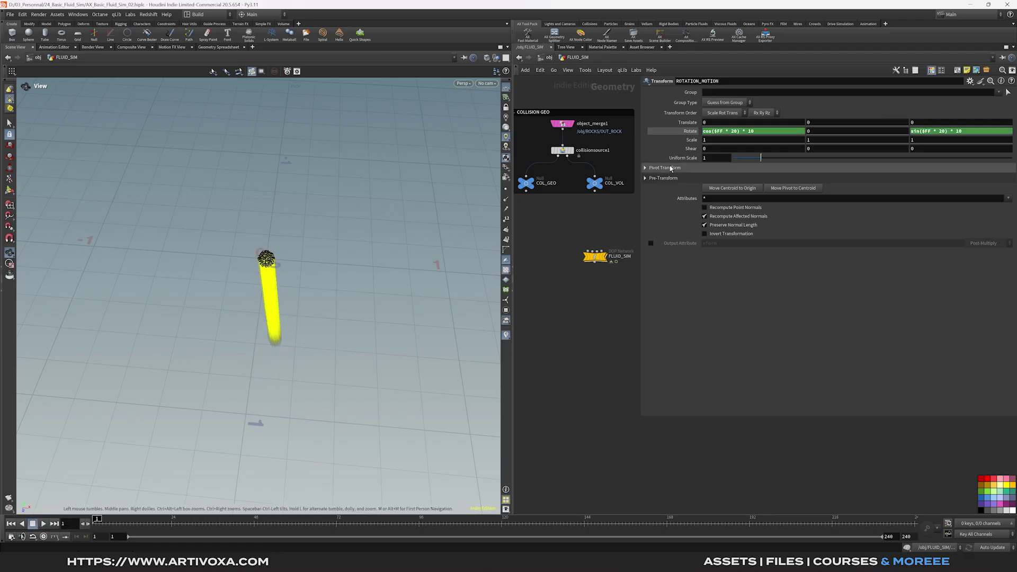
# Set the Rotate expressions to cos($FF * 5) * 20 in X and sin($FF * 5) * 20 in Z, and play the motion
pyautogui.doubleClick(736, 132)
pyautogui.write('5')
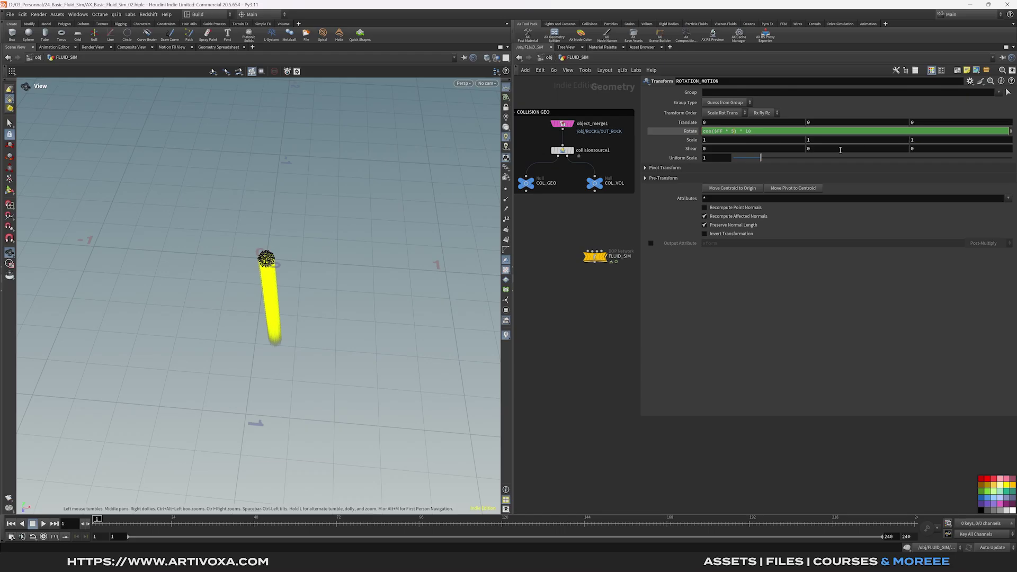
pyautogui.write('0')
pyautogui.press('Return')
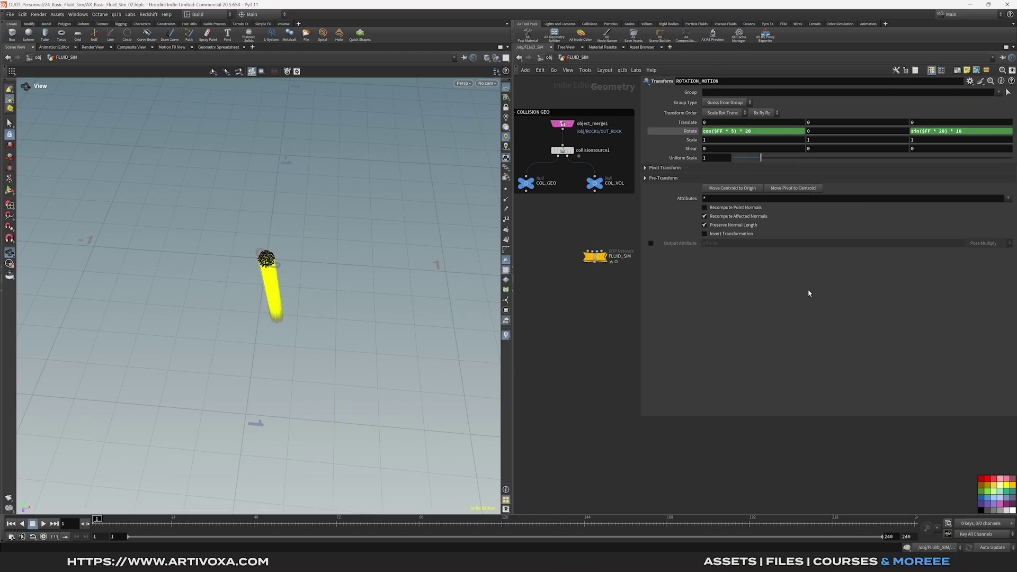
pyautogui.doubleClick(945, 133)
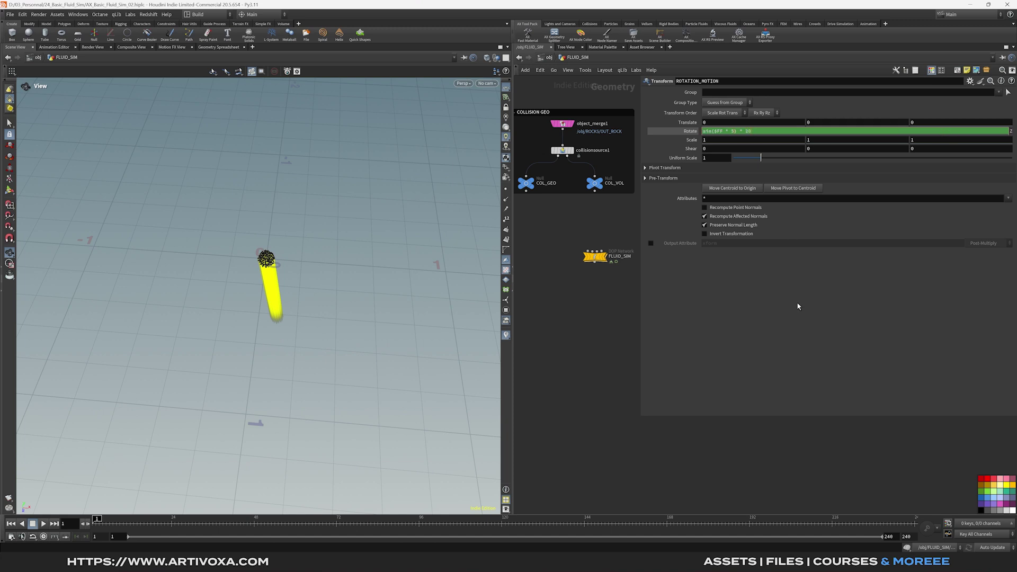
pyautogui.press('Return')
pyautogui.moveTo(263, 281); pyautogui.dragTo(284, 282)
pyautogui.click(43, 525)
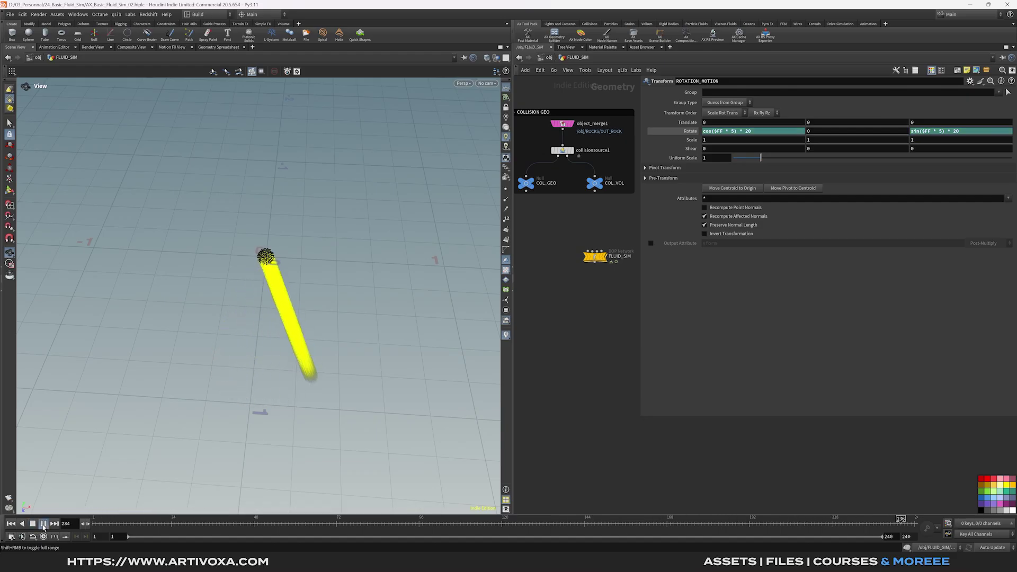
pyautogui.click(43, 523)
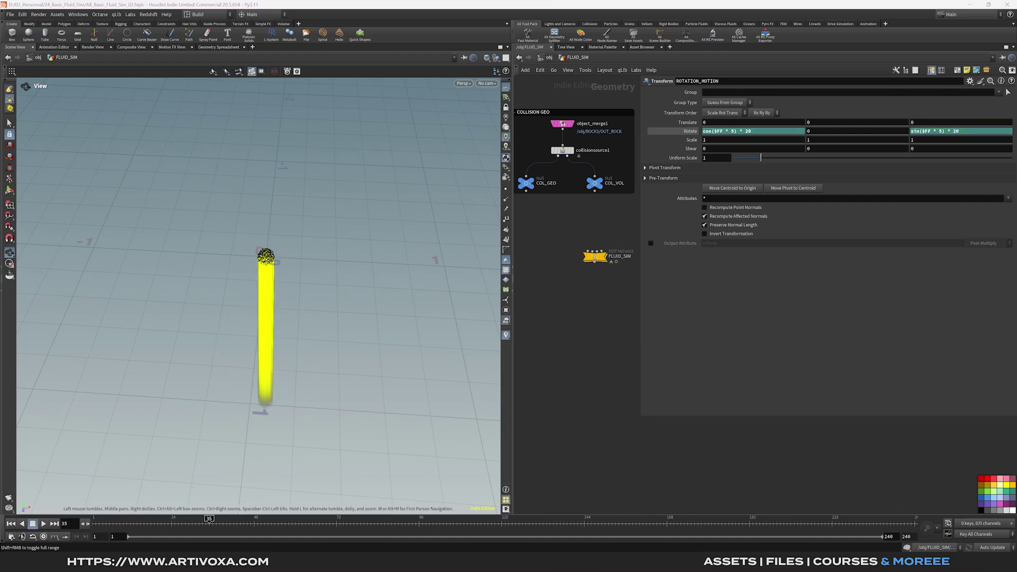
# Set the X Rotate expression to cos($FF * 15) * 6 and adjust the multipliers of the Z Rotate expression
pyautogui.moveTo(766, 132); pyautogui.dragTo(747, 132)
pyautogui.write('6')
pyautogui.click(733, 131)
pyautogui.write('1')
pyautogui.press('Return')
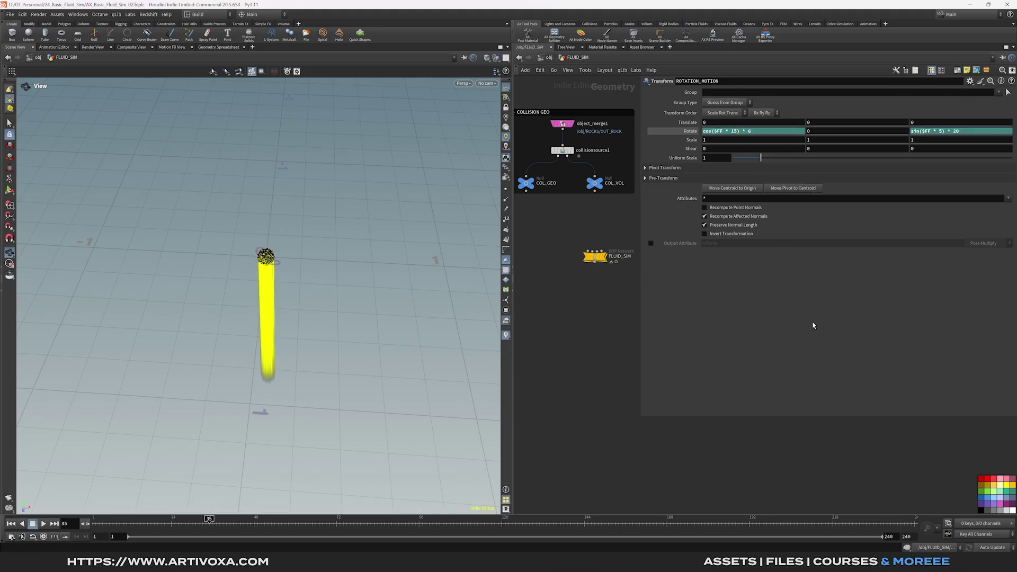
pyautogui.click(942, 131)
pyautogui.doubleClick(752, 133)
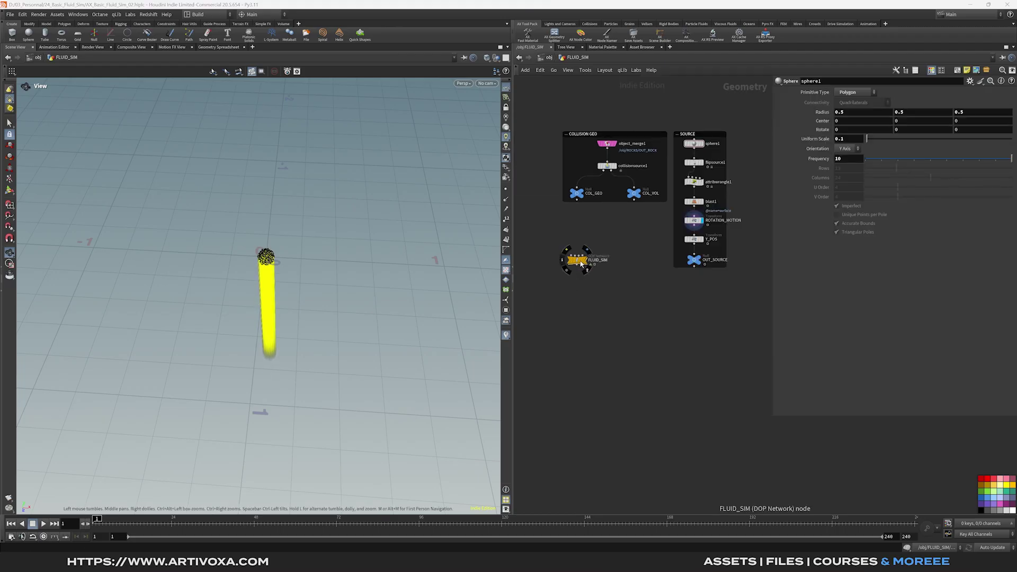
# Enter the FLUID_SIM DOP network, frame the rock and source, and turn off the velocity visualization
pyautogui.doubleClick(581, 261)
pyautogui.moveTo(580, 217); pyautogui.dragTo(581, 263, button='middle')
pyautogui.moveTo(332, 198); pyautogui.dragTo(323, 311, button='right')
pyautogui.moveTo(323, 311); pyautogui.dragTo(316, 283)
pyautogui.moveTo(317, 284); pyautogui.dragTo(326, 280, button='right')
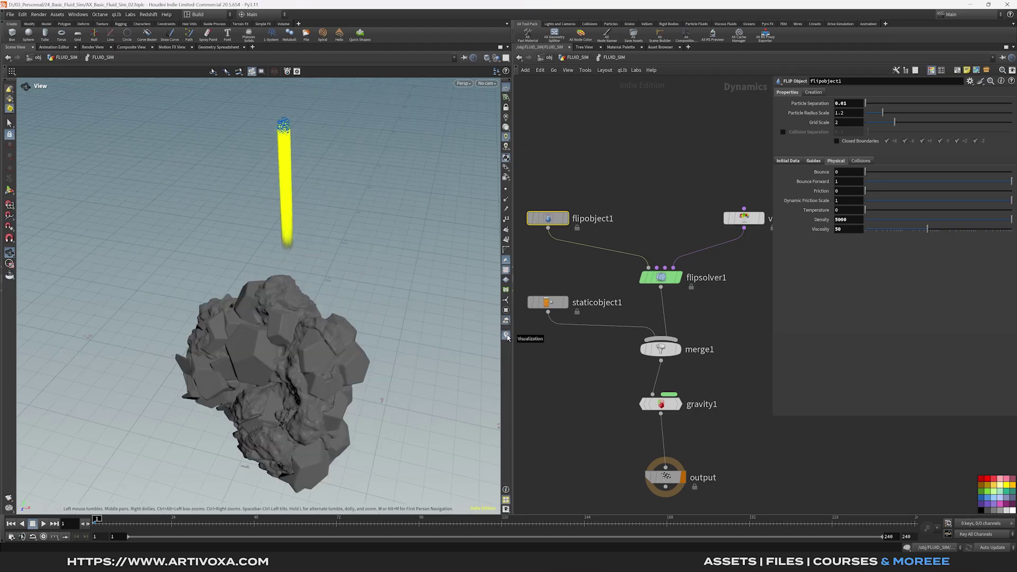
pyautogui.click(506, 335)
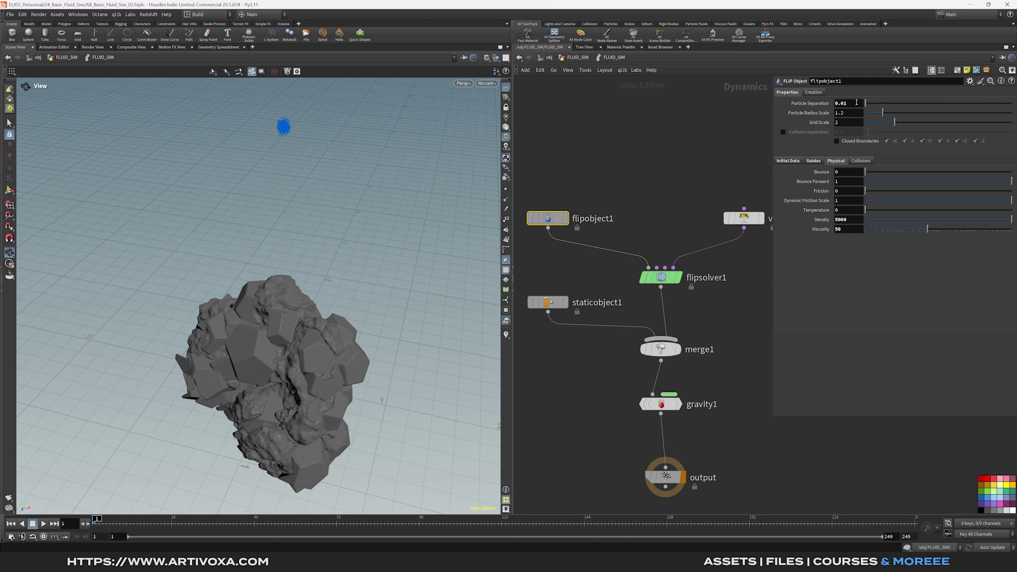
# Set flipobject1's Particle Separation to 0.0025 and view the denser source particles above the rock
pyautogui.moveTo(855, 104); pyautogui.dragTo(845, 109)
pyautogui.press('Return')
pyautogui.moveTo(643, 183); pyautogui.dragTo(666, 151, button='middle')
pyautogui.moveTo(312, 279); pyautogui.dragTo(302, 223, button='middle')
pyautogui.moveTo(321, 252); pyautogui.dragTo(329, 245, button='right')
pyautogui.moveTo(329, 246); pyautogui.dragTo(327, 254, button='middle')
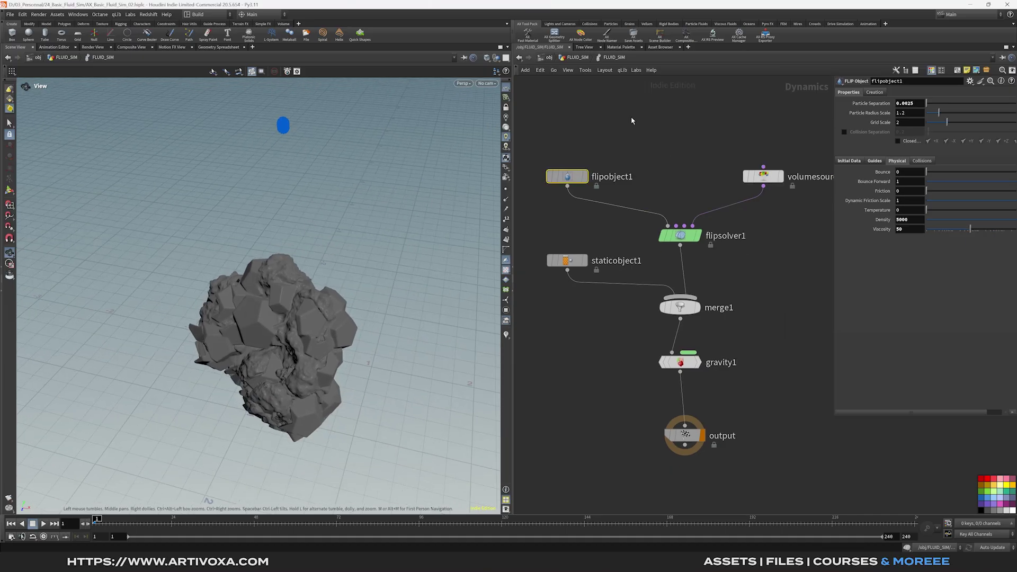
# Return to the geometry level and add a DOP Import Fields node below the FLUID_SIM network
pyautogui.click(572, 57)
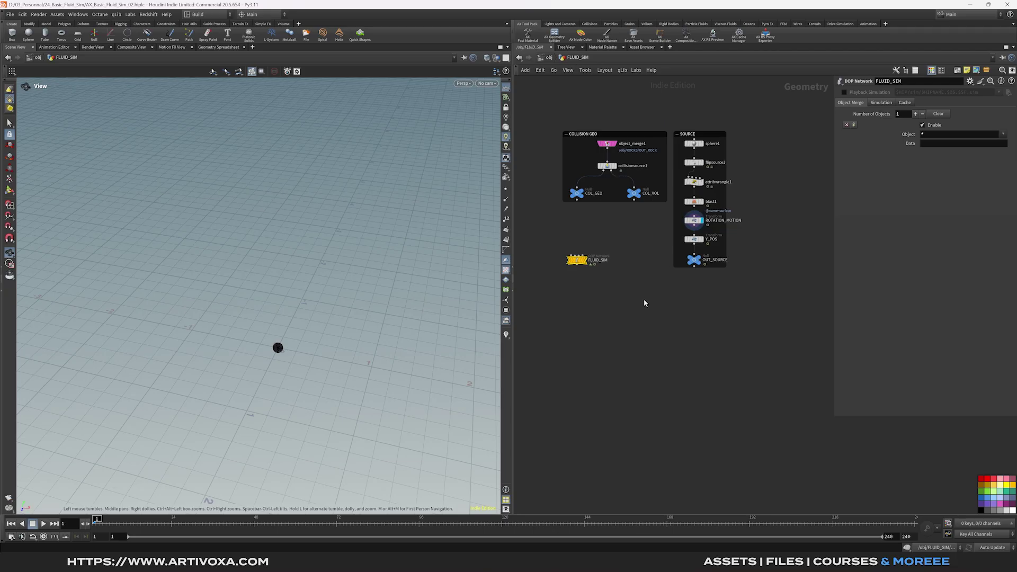
pyautogui.press('Tab')
pyautogui.write('dop import field')
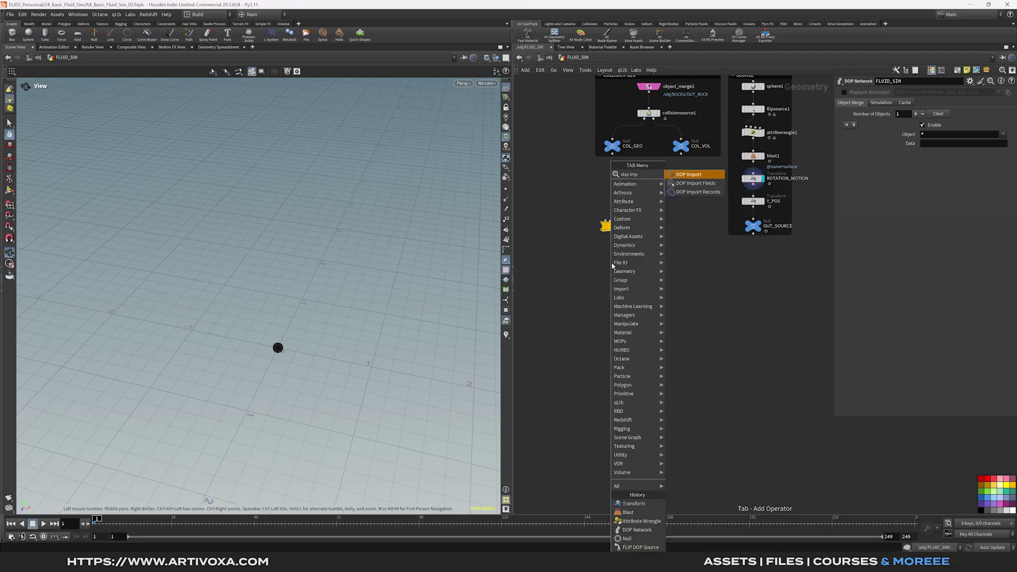
pyautogui.press('Return')
pyautogui.click(613, 265)
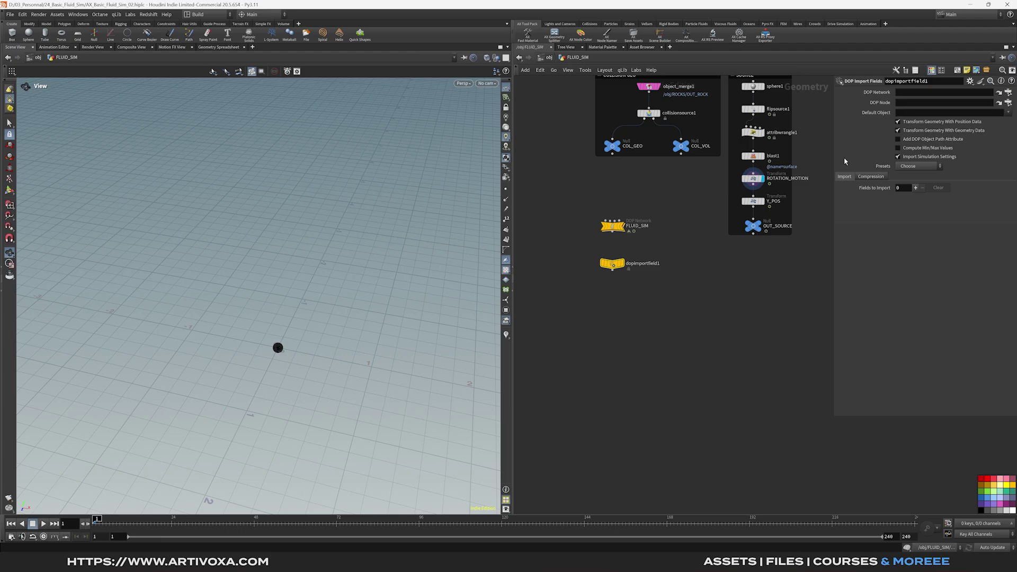
# Set the import node's DOP Network to ../FLUID_SIM and its DOP Node to flipobject1
pyautogui.moveTo(836, 152); pyautogui.dragTo(814, 153)
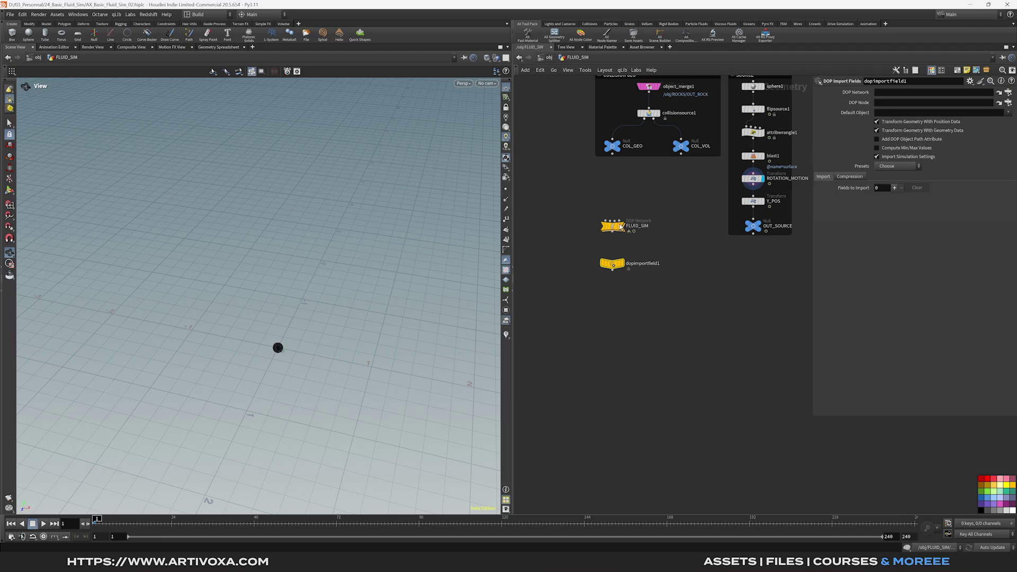
pyautogui.moveTo(863, 106); pyautogui.dragTo(894, 92)
pyautogui.click(1008, 103)
pyautogui.click(956, 93)
pyautogui.click(960, 99)
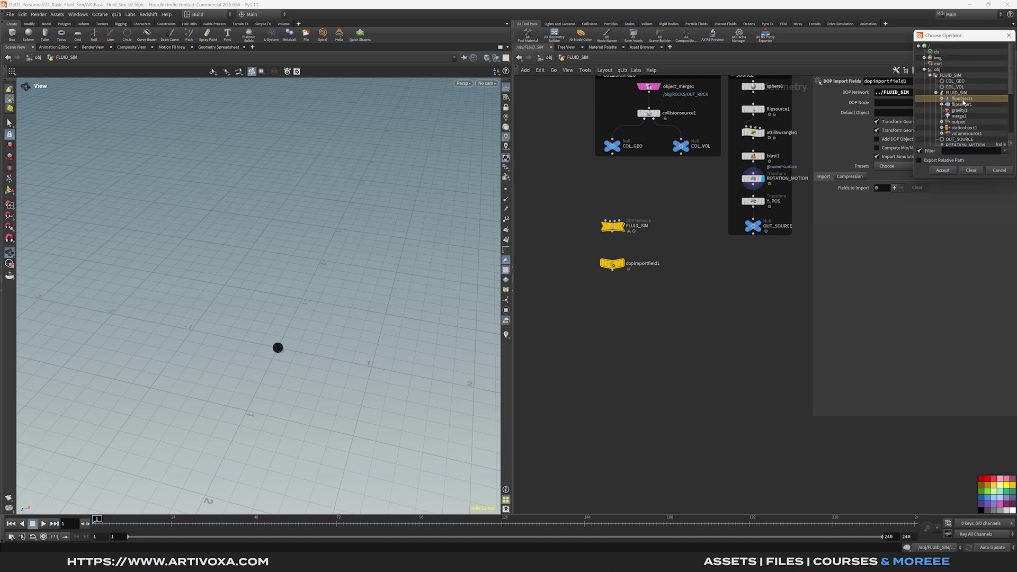
pyautogui.click(943, 171)
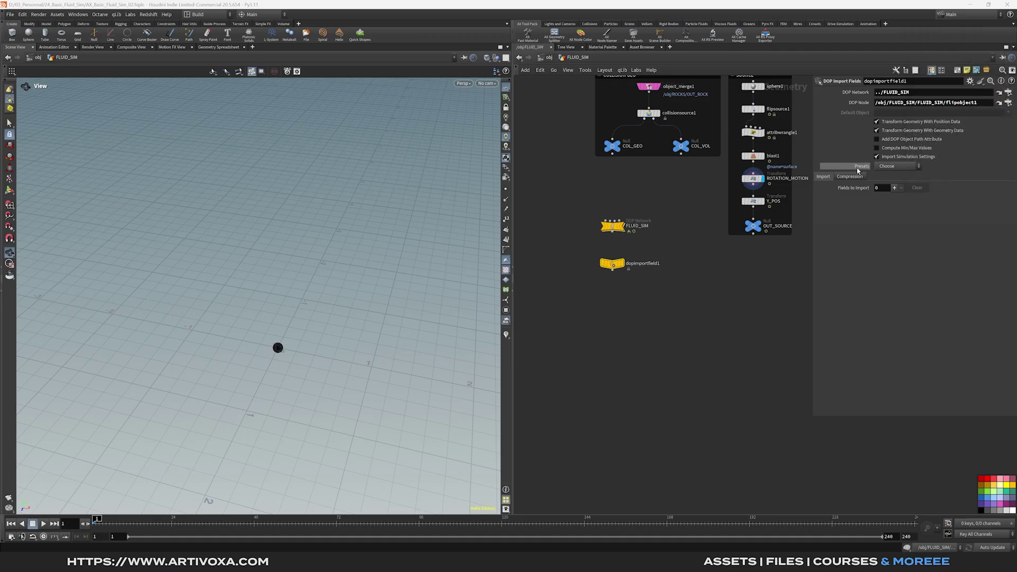
# Apply the FLIP Fluid preset to dopimportfield1 and display the imported fluid
pyautogui.click(892, 166)
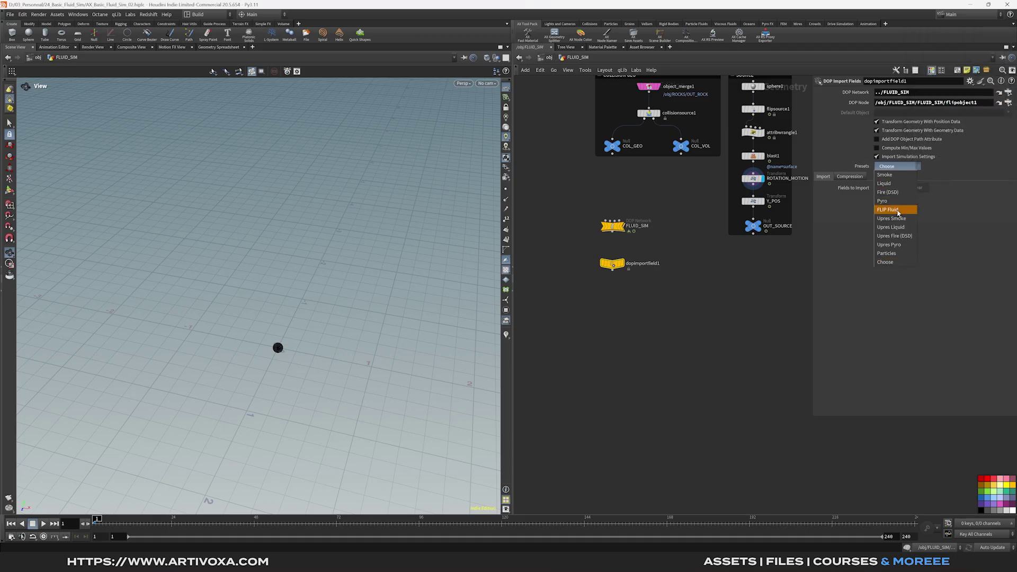
pyautogui.click(893, 210)
pyautogui.click(624, 264)
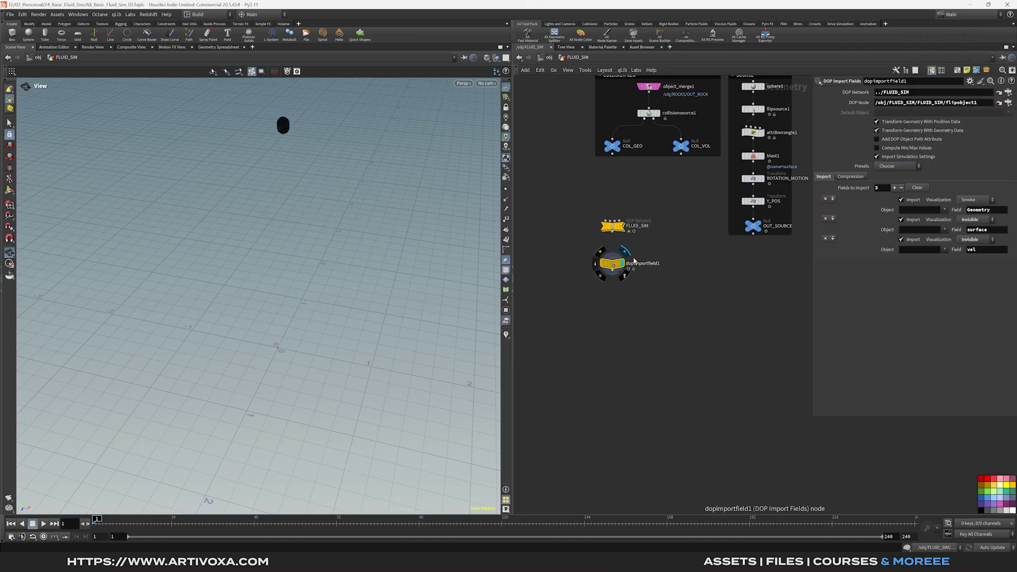
pyautogui.moveTo(320, 203); pyautogui.dragTo(292, 203)
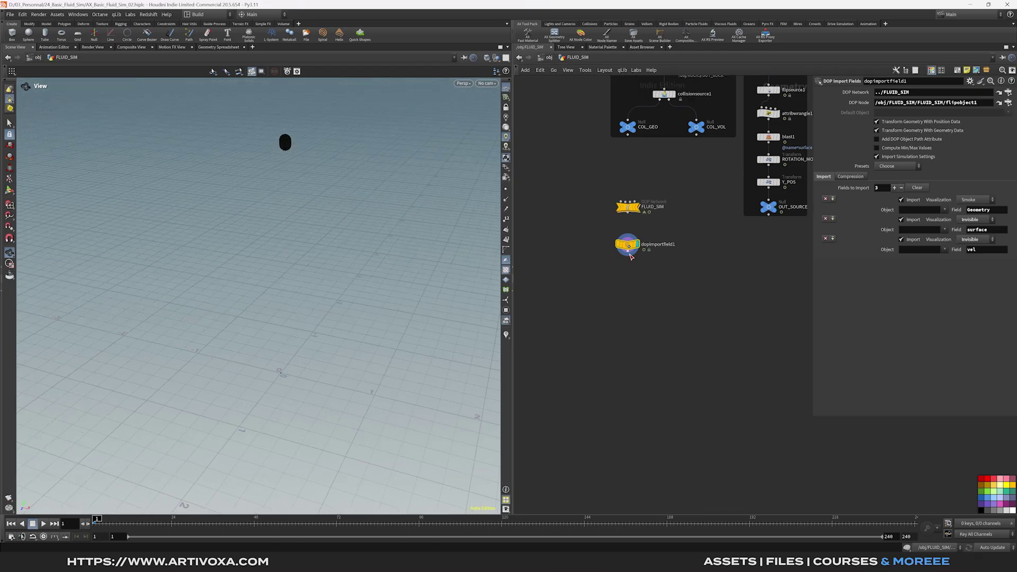
# Add a Fluid Compress node connected below dopimportfield1
pyautogui.press('Tab')
pyautogui.write('fluid co')
pyautogui.press('Return')
pyautogui.click(628, 273)
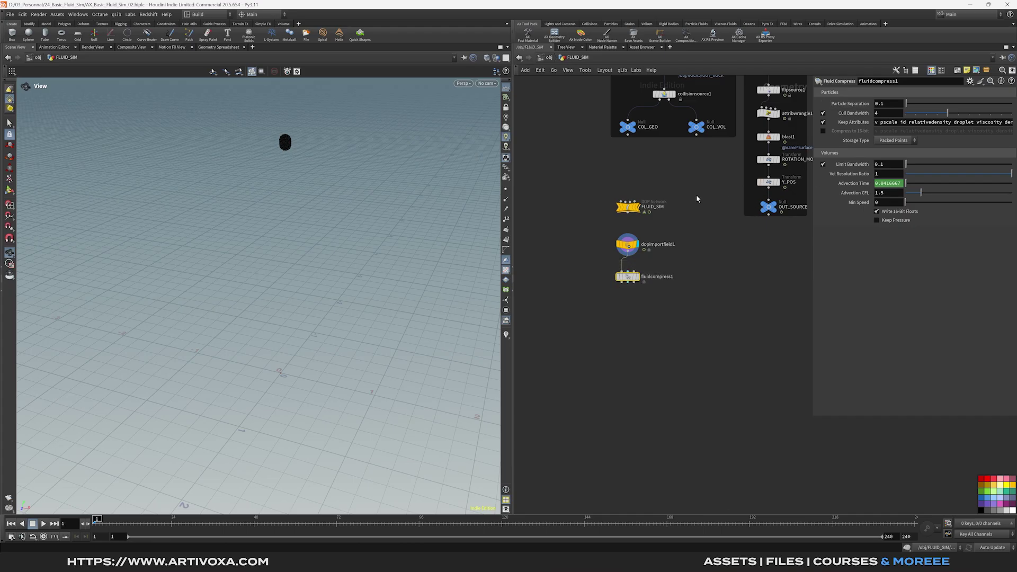
# Link fluidcompress1's Particle Separation to flipobject1's Particle Separation with a relative reference
pyautogui.moveTo(630, 207)
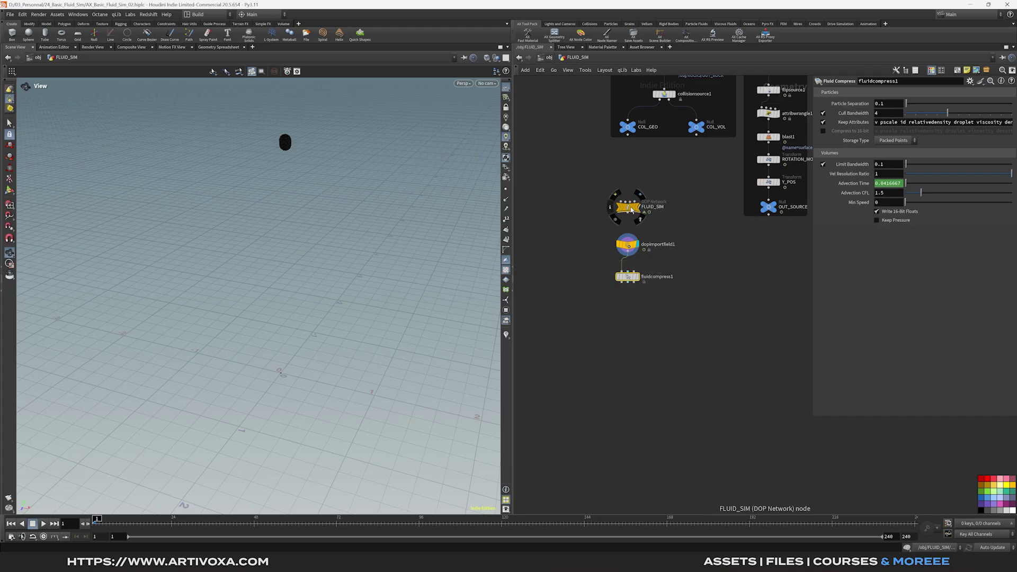
pyautogui.doubleClick(631, 207)
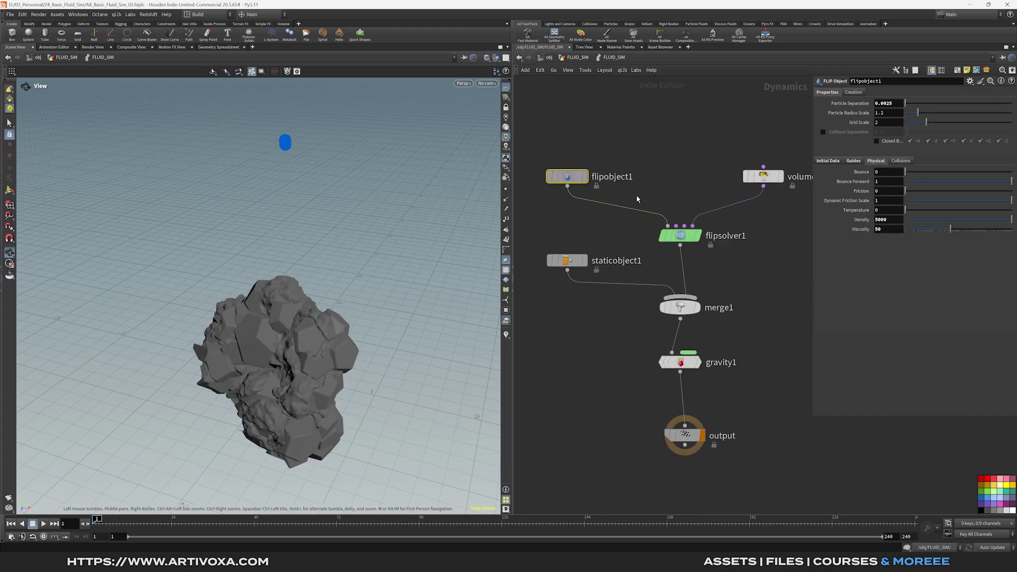
pyautogui.rightClick(844, 104)
pyautogui.click(867, 179)
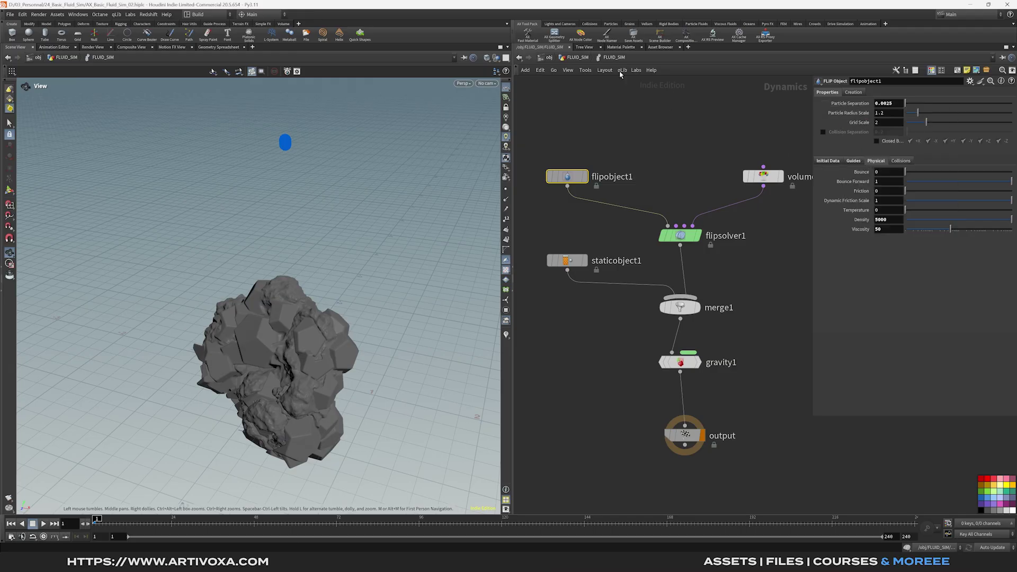
pyautogui.click(578, 58)
pyautogui.click(628, 276)
pyautogui.rightClick(859, 105)
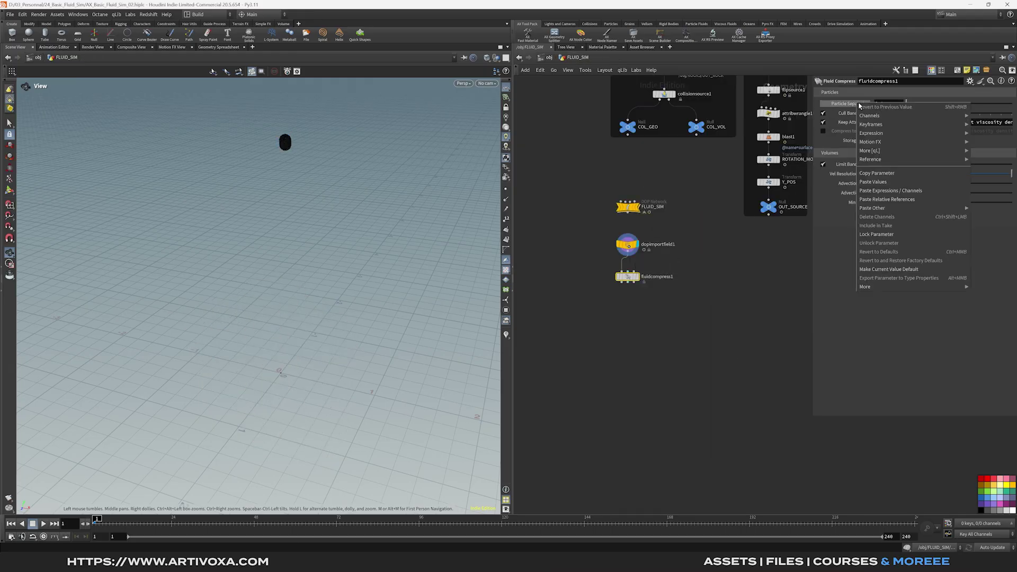
pyautogui.click(887, 199)
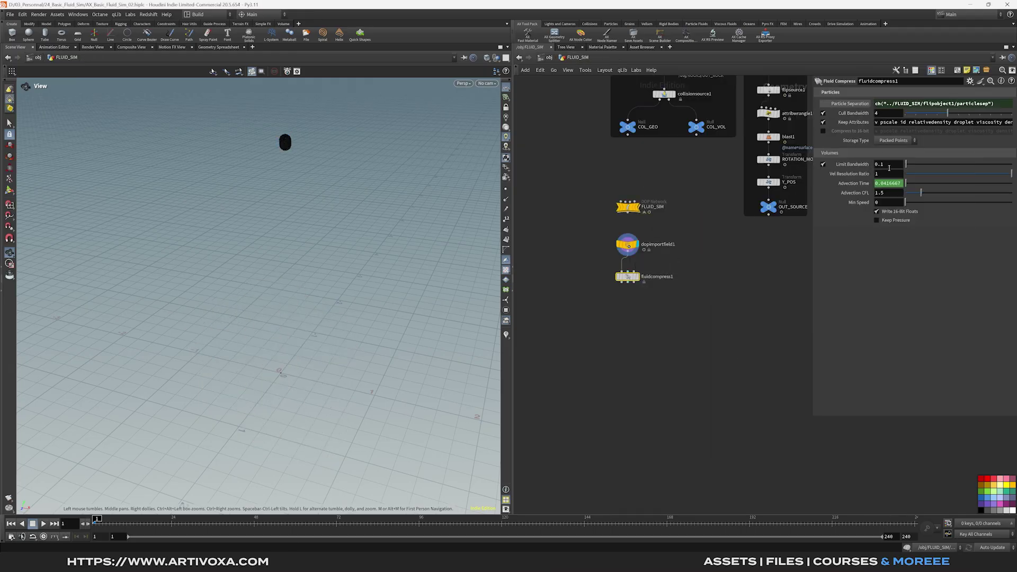
# Add a File Cache node below fluidcompress1 and rename it fluid_simulation_tutorial
pyautogui.press('Tab')
pyautogui.press('Escape')
pyautogui.click(625, 296)
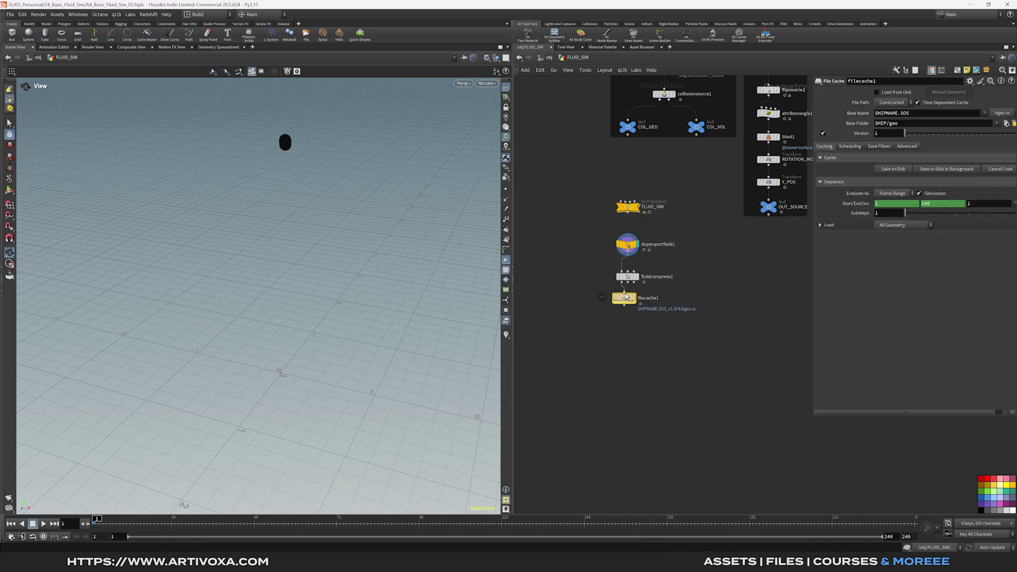
pyautogui.moveTo(627, 303); pyautogui.dragTo(627, 309)
pyautogui.click(645, 310)
pyautogui.write('Fluid_si')
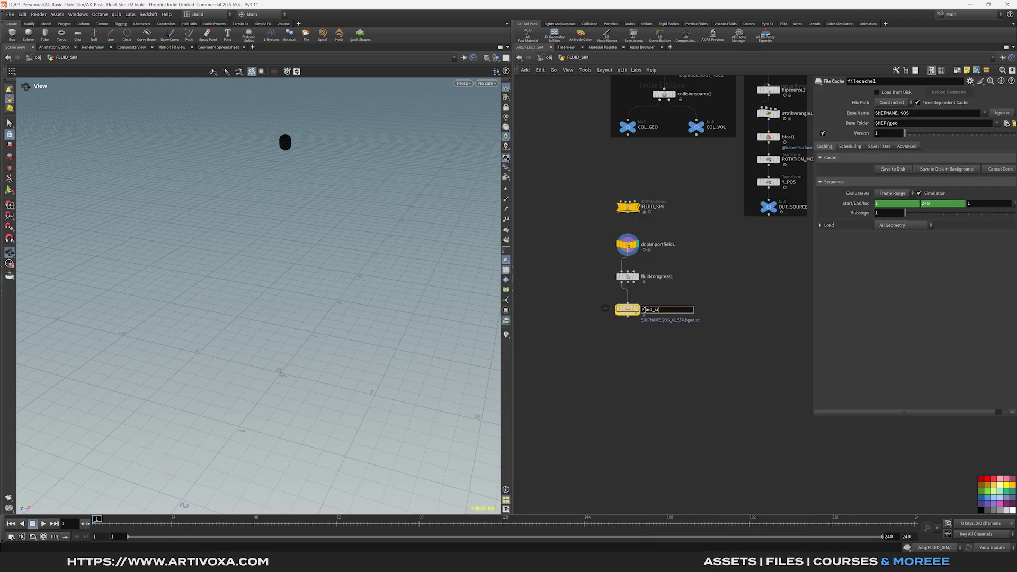
pyautogui.write('mulation_tutorial')
pyautogui.press('Return')
# Give the cache the explicit path $HIP/cache/$OS/$HIPNAME.$OS.$F.bgeo.sc and delete the channels on its end frame
pyautogui.click(892, 102)
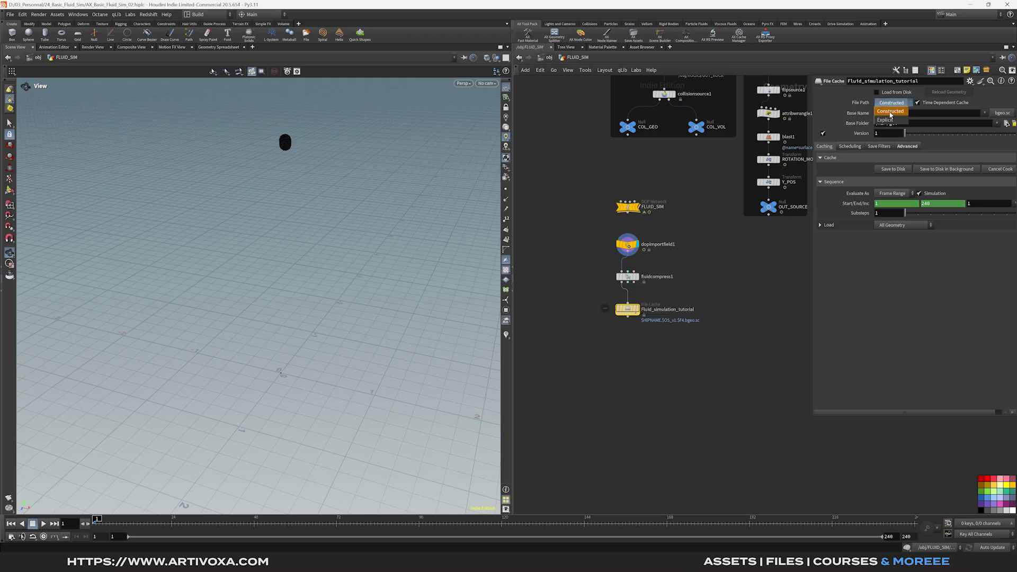
pyautogui.click(889, 115)
pyautogui.doubleClick(896, 113)
pyautogui.write('cache')
pyautogui.write('$OS')
pyautogui.press('Return')
pyautogui.moveTo(890, 113); pyautogui.dragTo(913, 113)
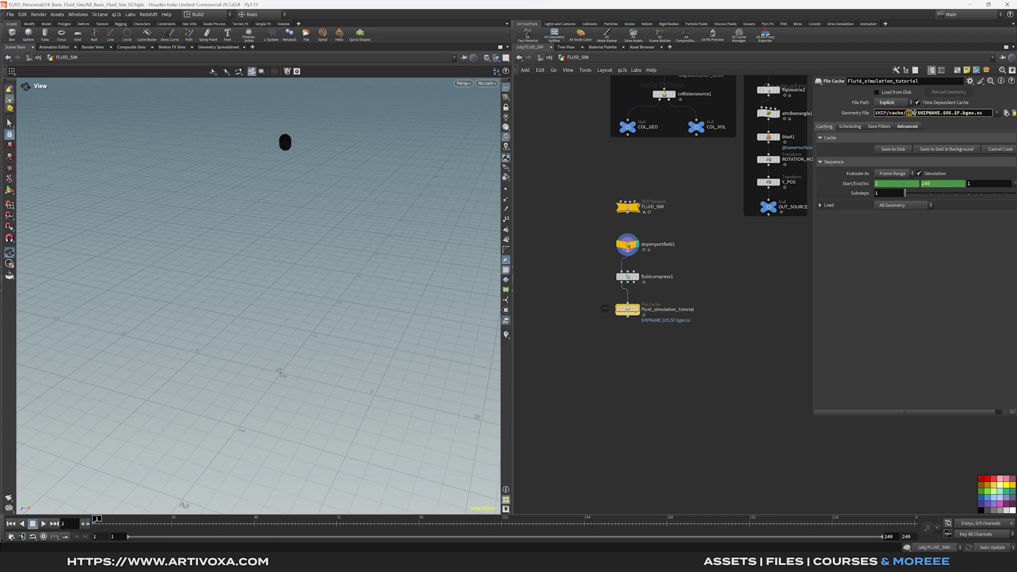
pyautogui.click(724, 301)
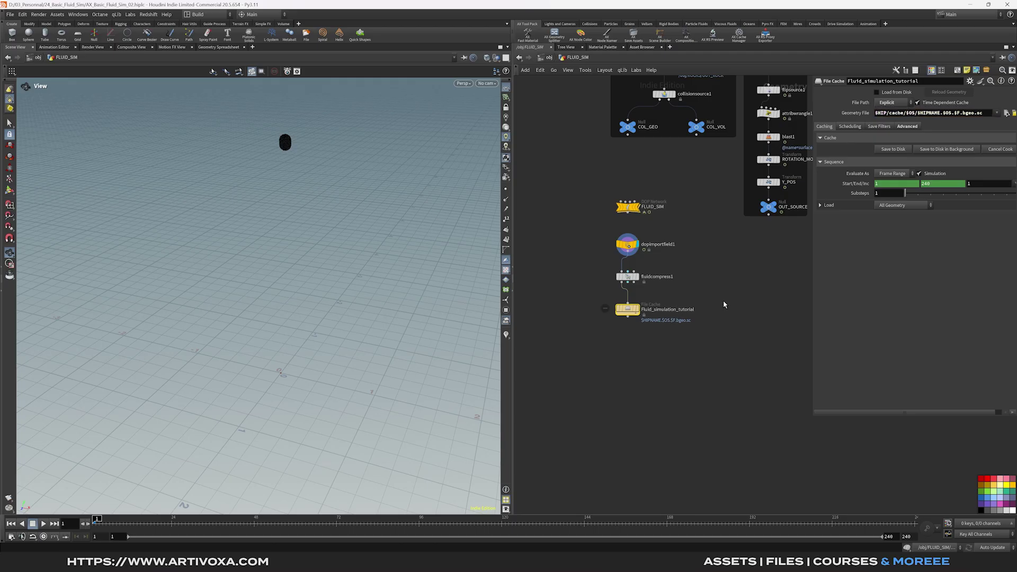
pyautogui.rightClick(944, 187)
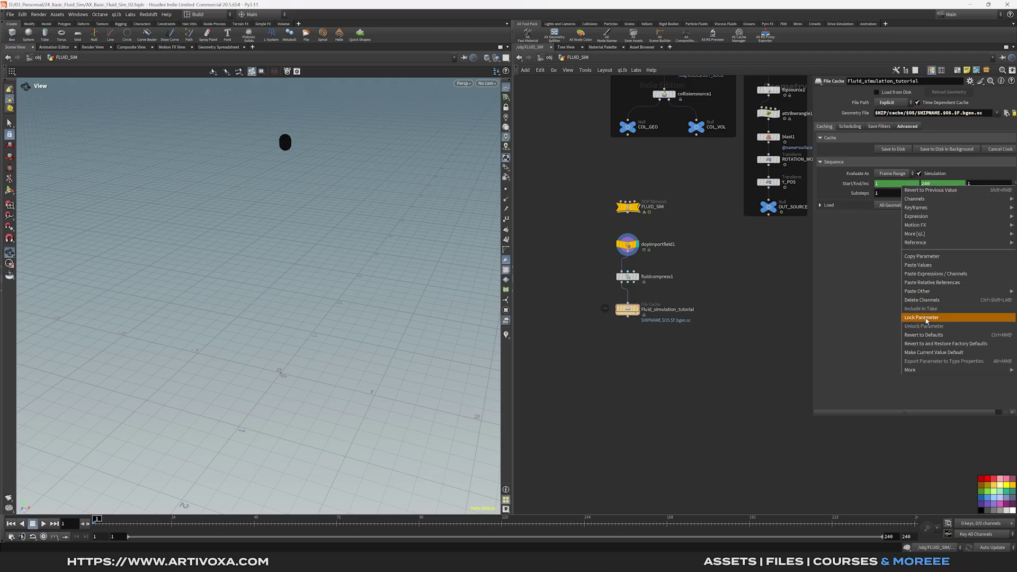
pyautogui.click(936, 300)
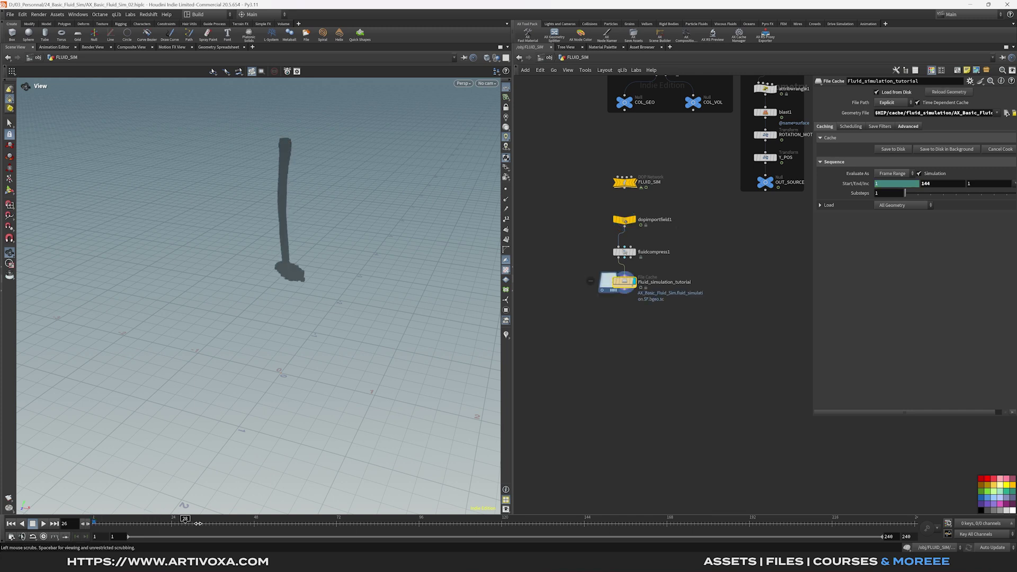
# Scrub the cached simulation to frame 67 and inspect the fluid over the rock area
pyautogui.moveTo(157, 524); pyautogui.dragTo(321, 530)
pyautogui.moveTo(591, 368); pyautogui.dragTo(595, 325, button='middle')
pyautogui.scroll(10, 307, 284)
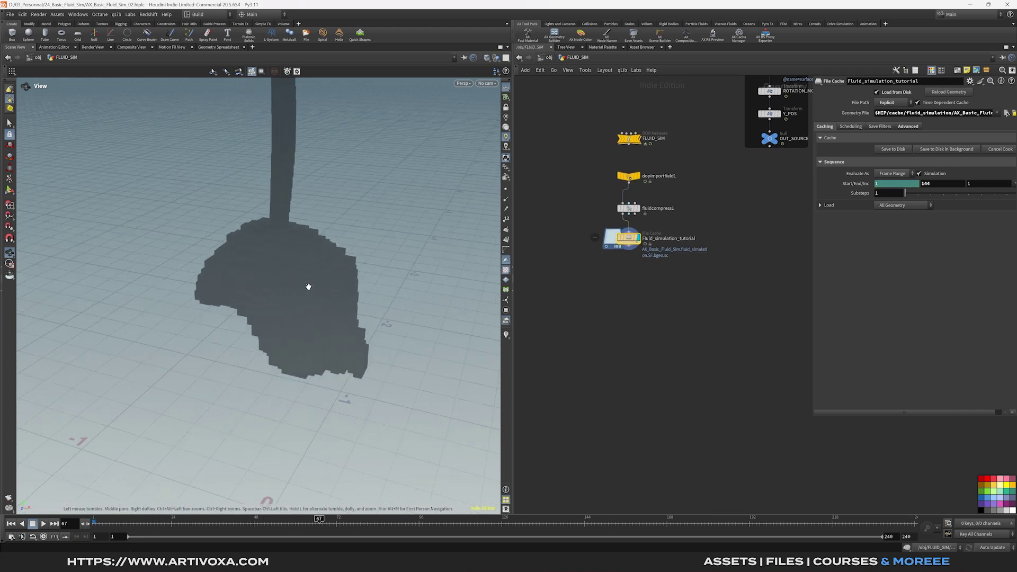
pyautogui.moveTo(284, 252); pyautogui.dragTo(295, 265)
pyautogui.scroll(-2, 298, 282)
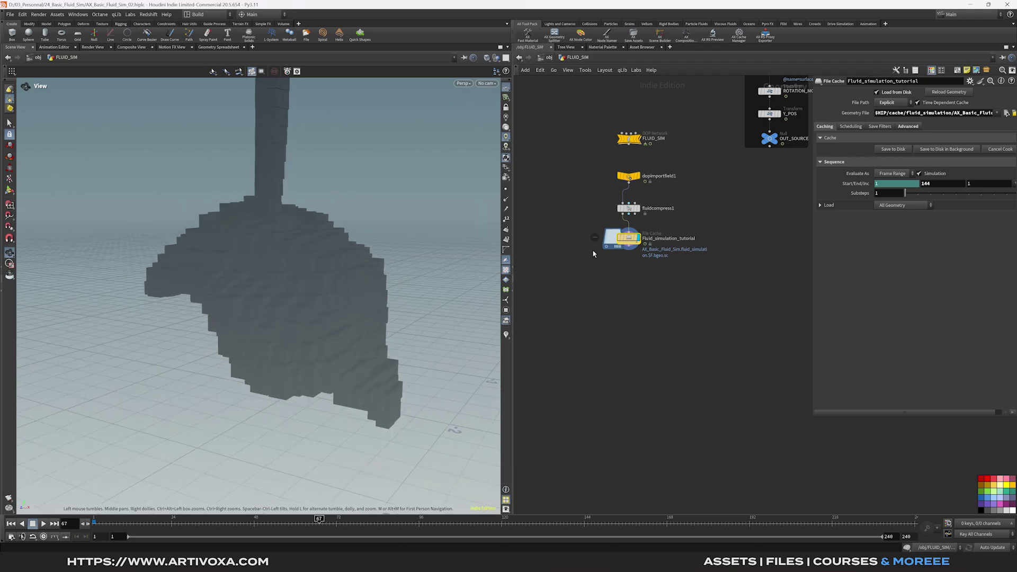
# Add an Unpack Points node below the file cache and view the unpacked particles
pyautogui.press('Tab')
pyautogui.write('unpa')
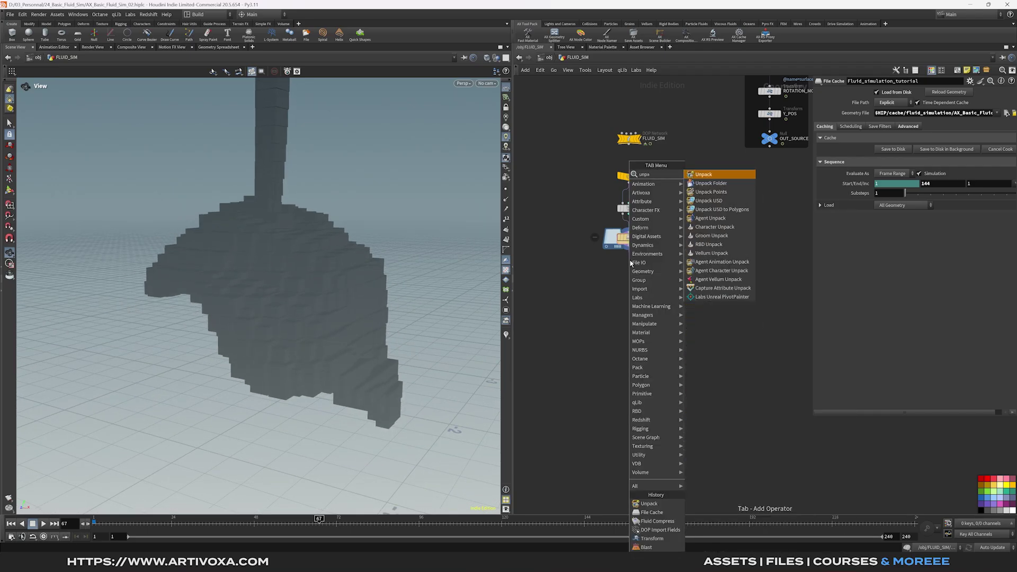
pyautogui.write('ck po')
pyautogui.press('Return')
pyautogui.press('Return')
pyautogui.scroll(-6, 336, 302)
pyautogui.moveTo(336, 302); pyautogui.dragTo(261, 295)
pyautogui.moveTo(323, 294); pyautogui.dragTo(347, 287)
# Add and display a VDB from Particles node connected below unpackpoints1
pyautogui.press('Tab')
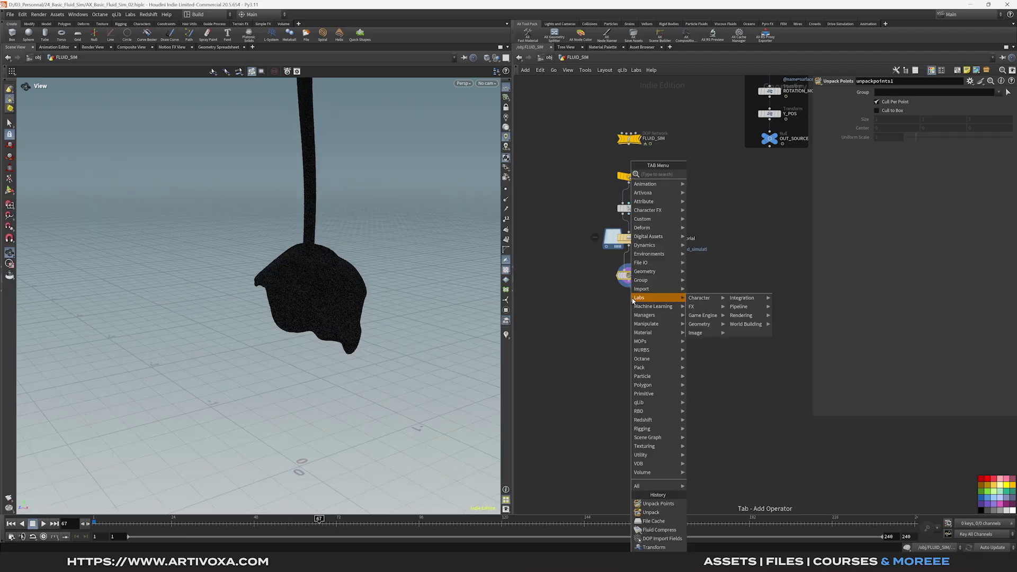
pyautogui.write('vdb from p')
pyautogui.press('Return')
pyautogui.click(631, 300)
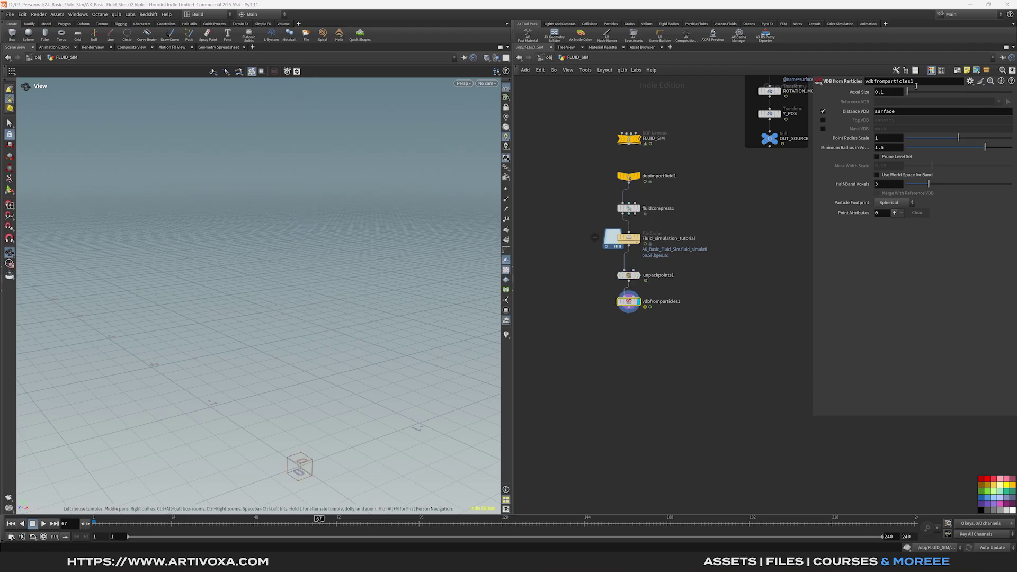
# Set the particle VDB's Voxel Size to 0.005 and its minimum radius in voxels to 0.1
pyautogui.click(889, 94)
pyautogui.write('0.005')
pyautogui.press('Return')
pyautogui.click(890, 148)
pyautogui.write('0.1')
pyautogui.press('Return')
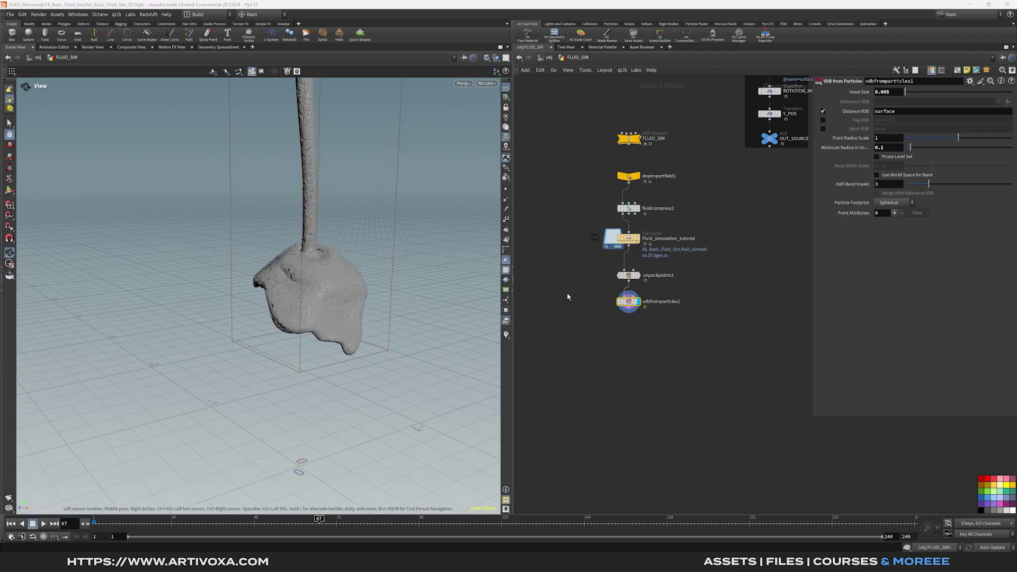
# Add and display a VDB Reshape SDF node below vdbfromparticles1, with its dilate Offset set to 1.5
pyautogui.rightClick(634, 311)
pyautogui.write('vdbresh')
pyautogui.press('Return')
pyautogui.press('Return')
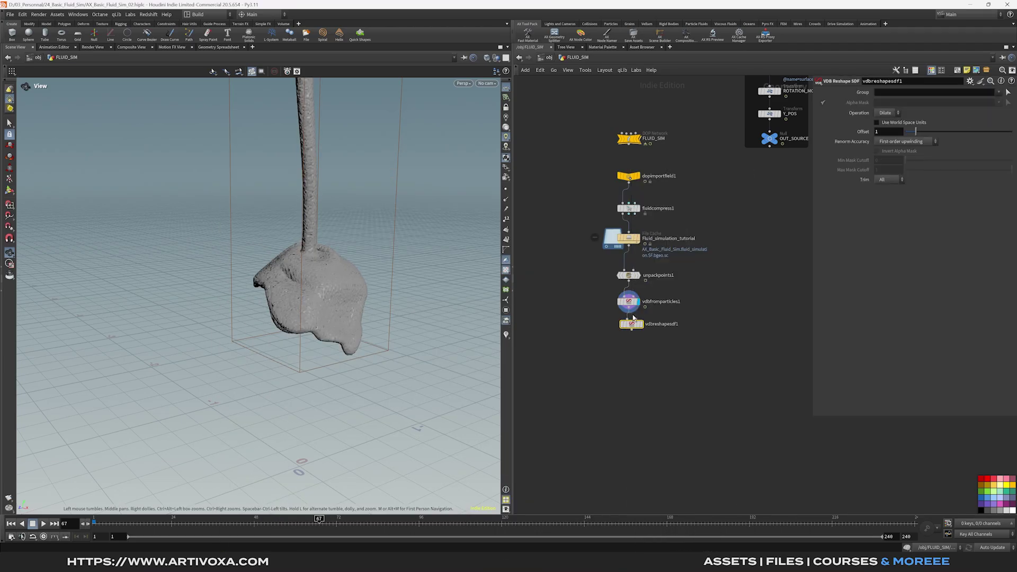
pyautogui.click(642, 324)
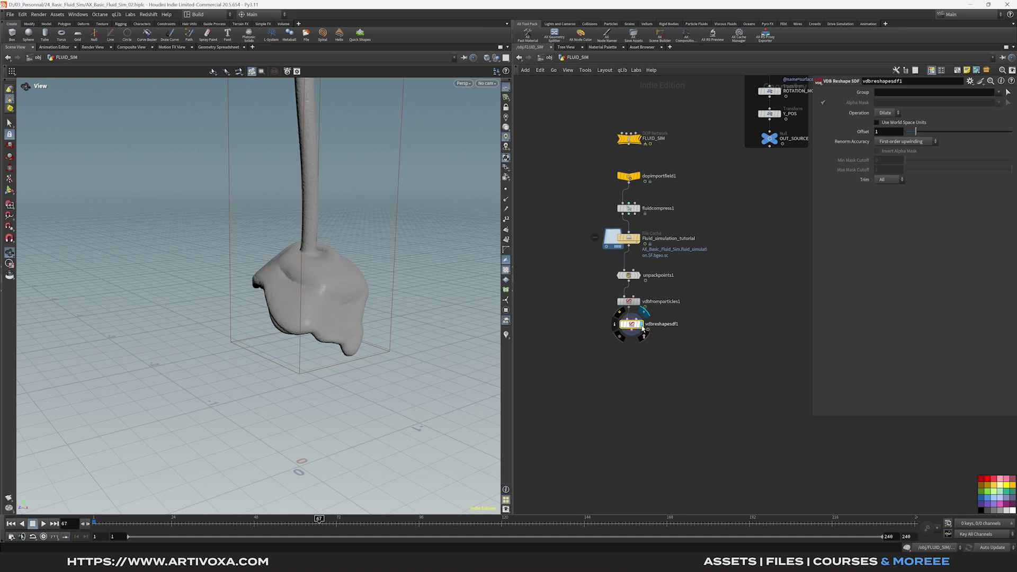
pyautogui.click(884, 132)
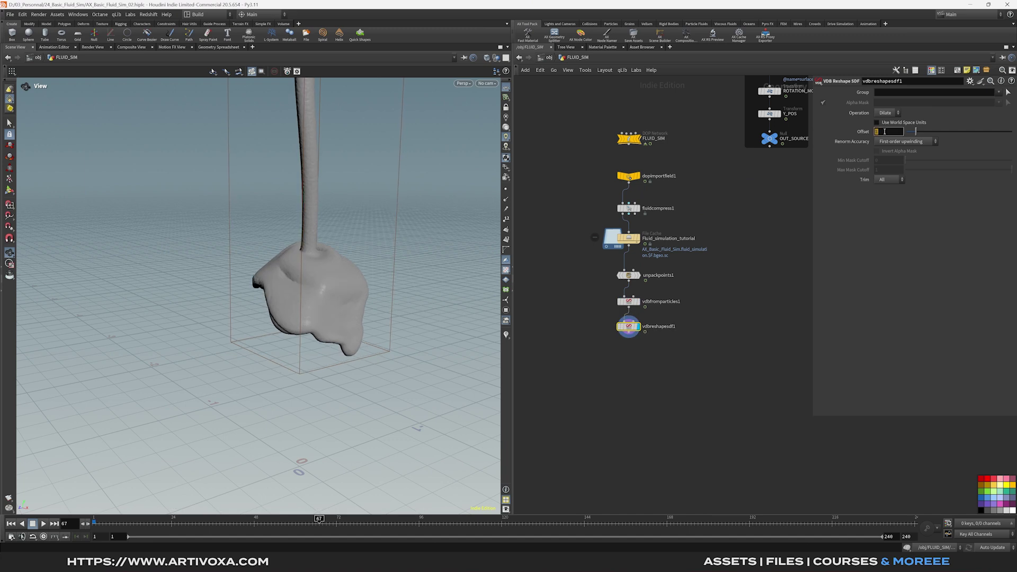
pyautogui.write('1.5')
pyautogui.press('Return')
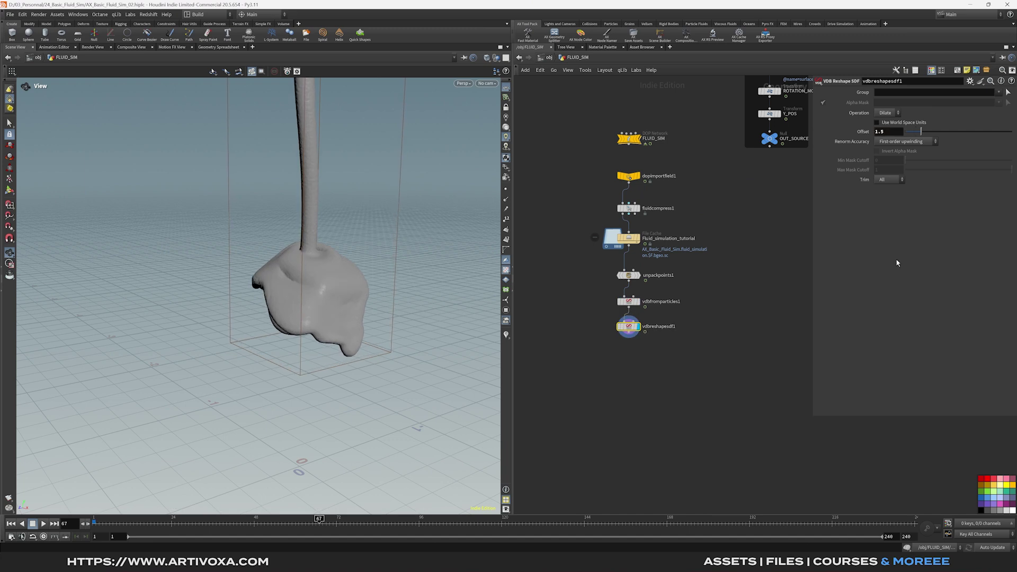
# Add a VDB Smooth SDF node connected below vdbreshapesdf1
pyautogui.moveTo(690, 342); pyautogui.dragTo(696, 303, button='middle')
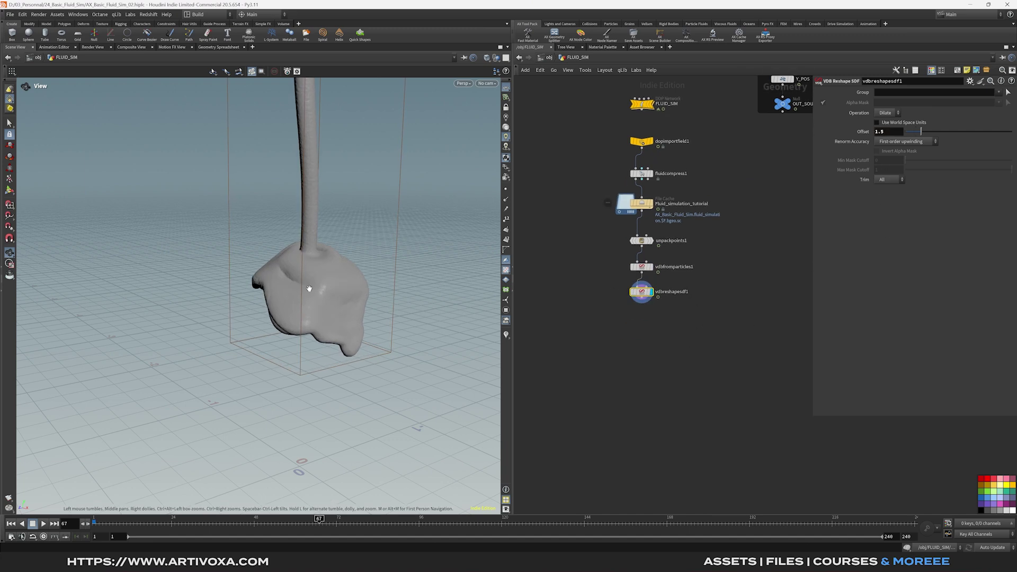
pyautogui.press('Tab')
pyautogui.write('vdb smooth')
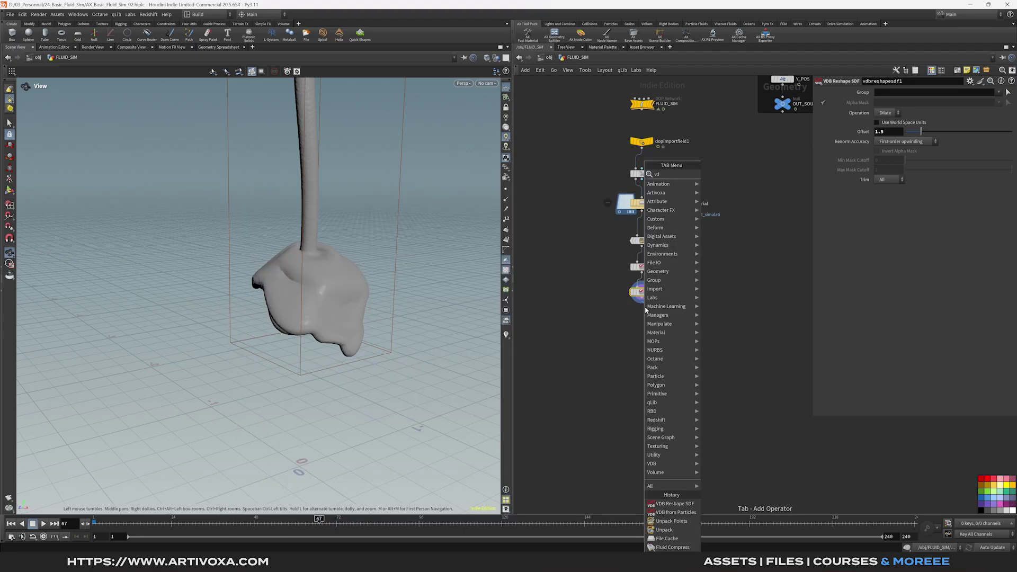
pyautogui.press('Down')
pyautogui.press('Return')
pyautogui.click(646, 313)
# Duplicate the VDB Smooth SDF node below the first one, display the copy, and set its Operation to Gaussian
pyautogui.keyDown('alt'); pyautogui.moveTo(640, 316); pyautogui.dragTo(642, 343); pyautogui.keyUp('alt')
pyautogui.click(635, 339)
pyautogui.click(913, 112)
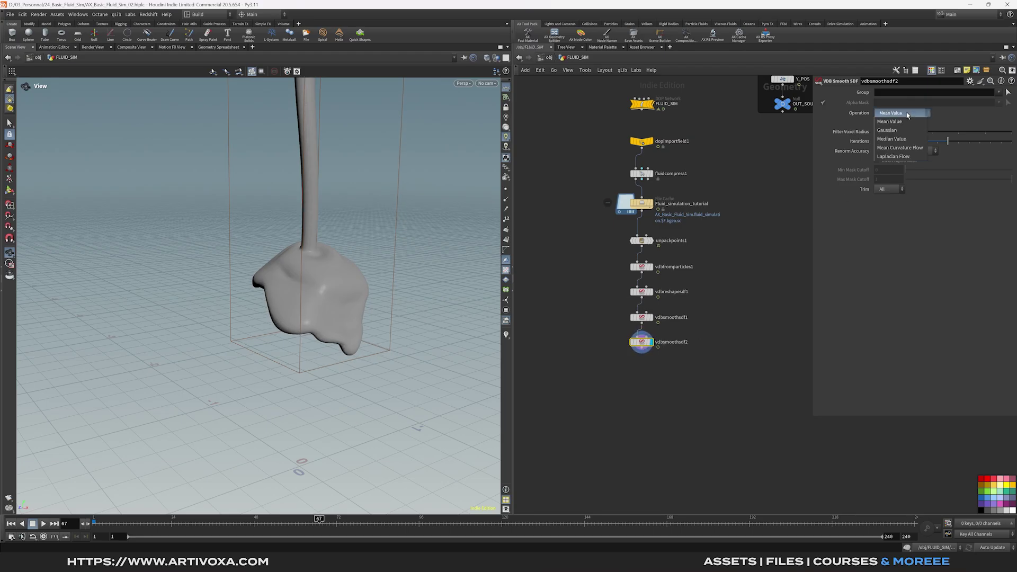
pyautogui.click(901, 128)
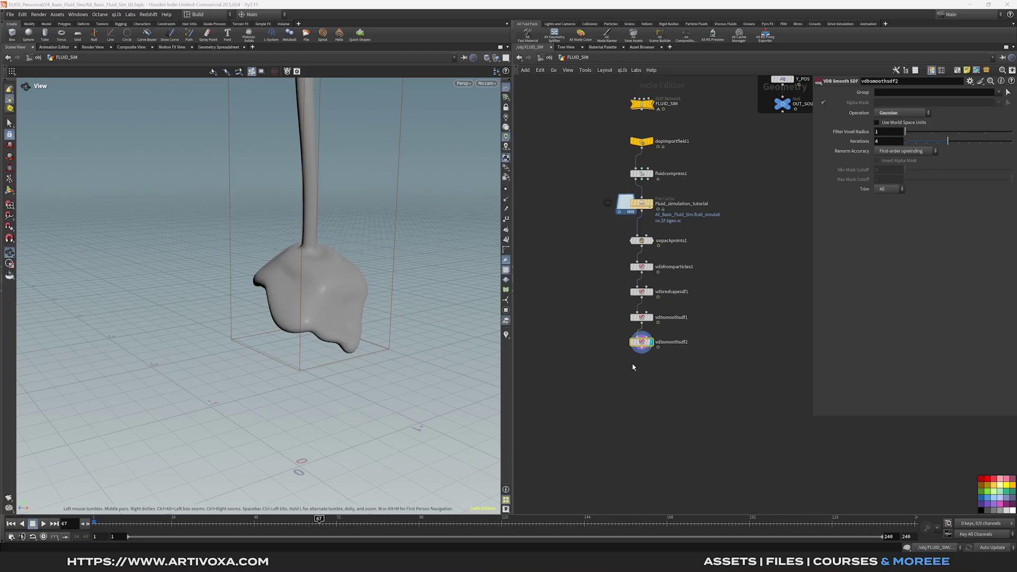
# Add and display a Convert VDB node below vdbsmoothsdf2, converting the volume to Polygons
pyautogui.press('Tab')
pyautogui.write('conver')
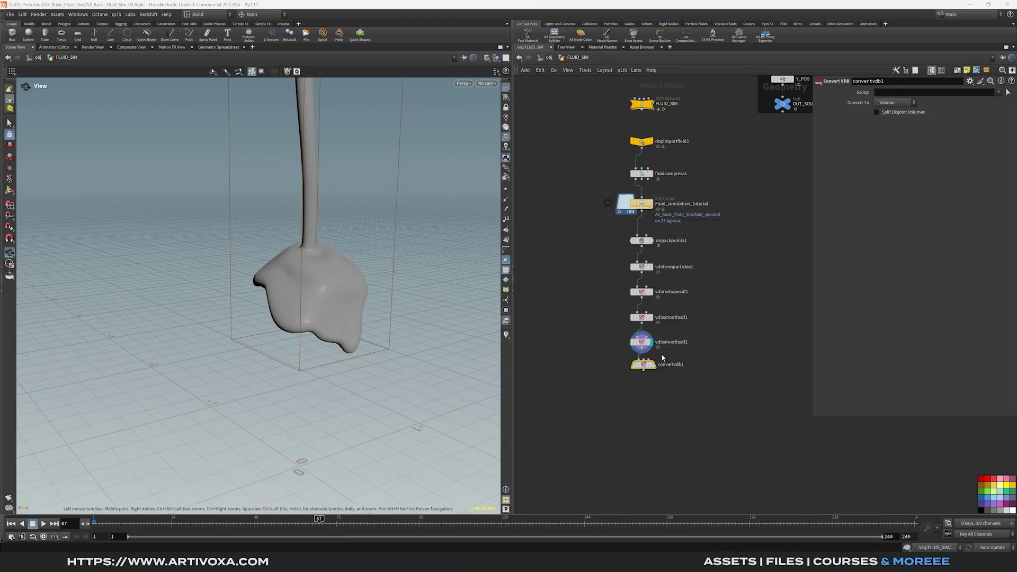
pyautogui.click(654, 369)
pyautogui.click(895, 102)
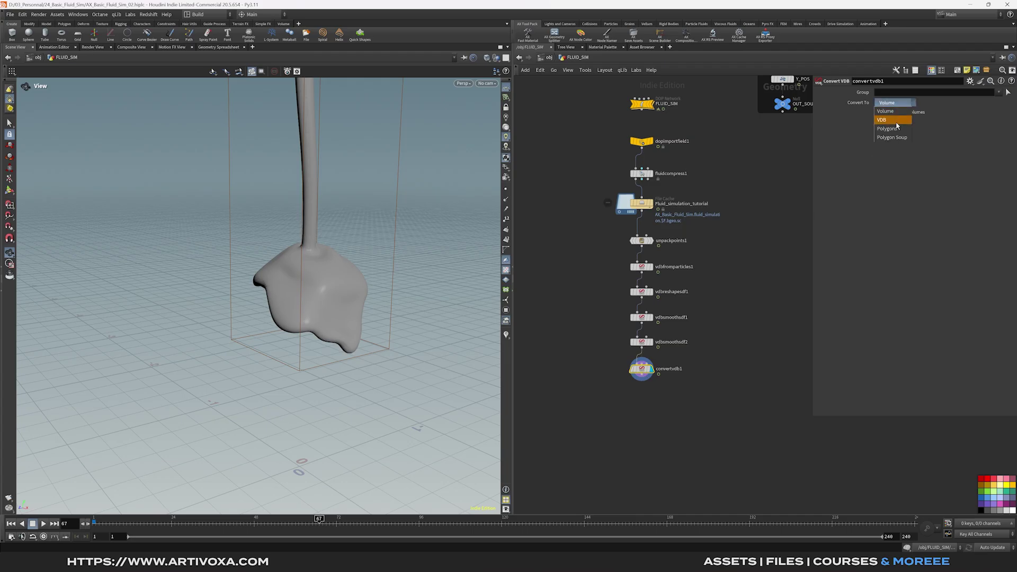
pyautogui.click(888, 118)
pyautogui.scroll(2, 704, 257)
pyautogui.click(601, 236)
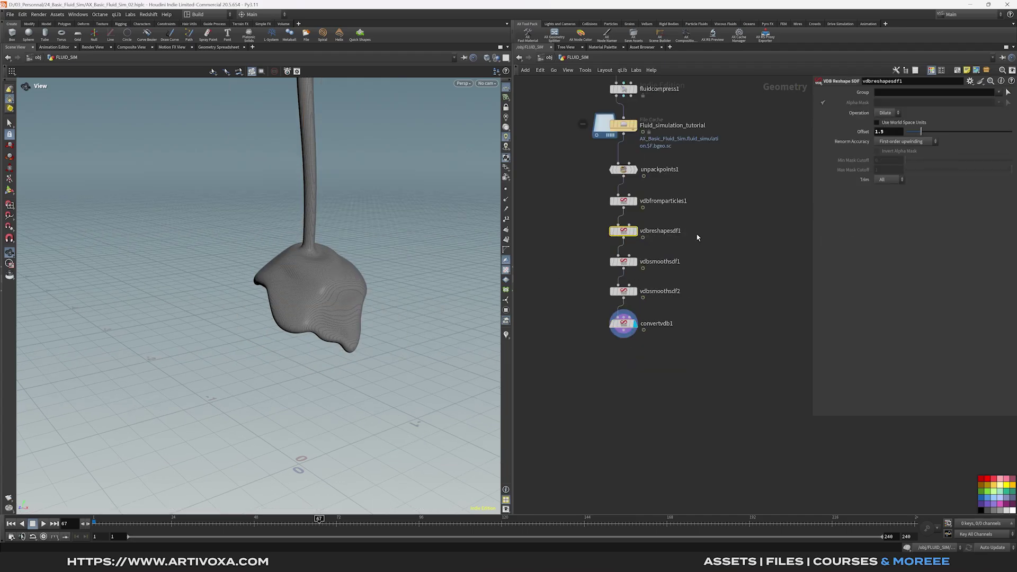
pyautogui.moveTo(341, 271)
pyautogui.mouseDown()
pyautogui.moveTo(336, 244)
pyautogui.moveTo(334, 272)
pyautogui.moveTo(344, 271)
pyautogui.mouseUp()
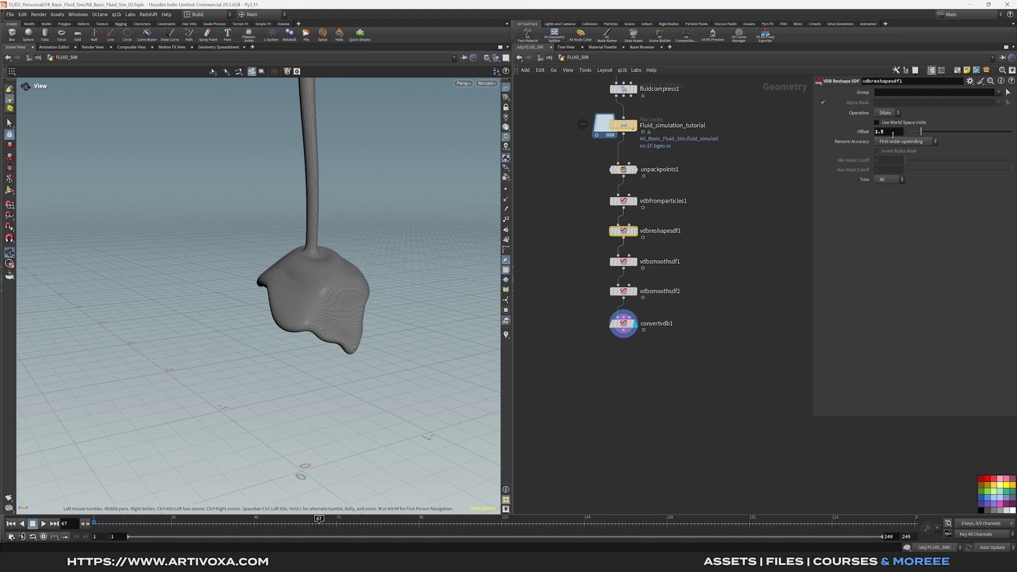
pyautogui.moveTo(331, 288); pyautogui.dragTo(329, 274)
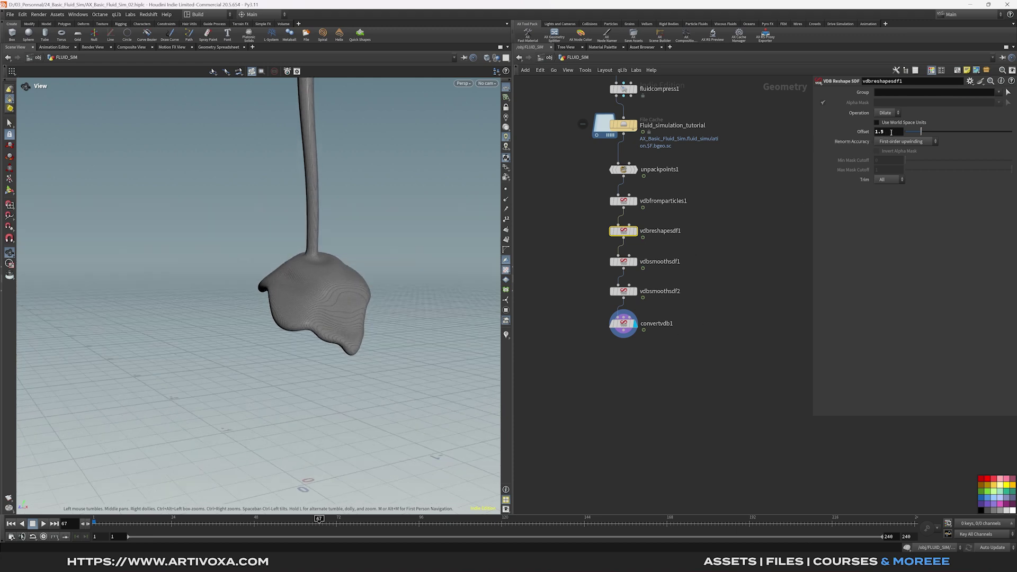
pyautogui.moveTo(409, 275); pyautogui.dragTo(348, 280)
# Add and display a Normal node connected below convertvdb1
pyautogui.moveTo(634, 352); pyautogui.dragTo(632, 334, button='middle')
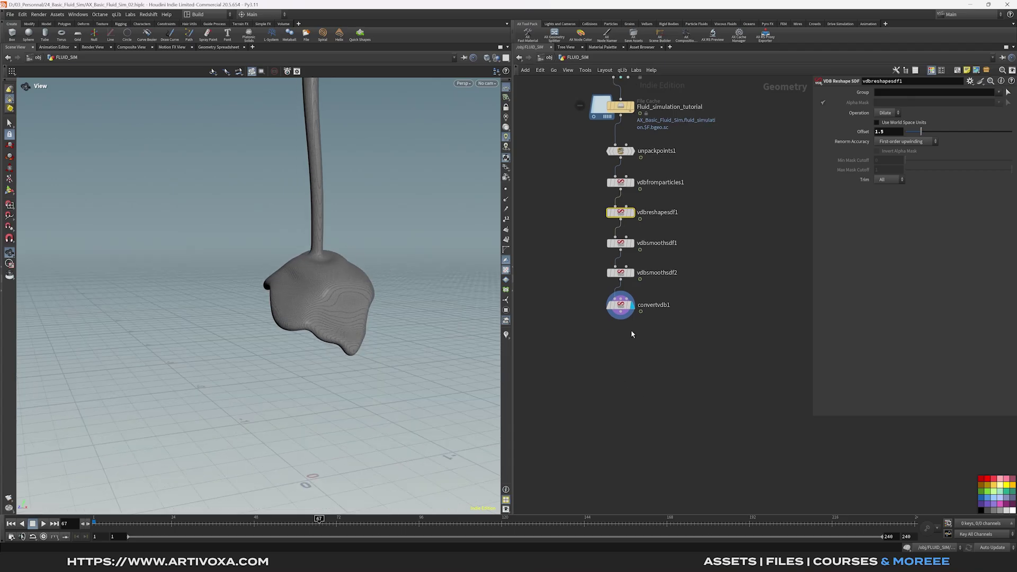
pyautogui.rightClick(621, 318)
pyautogui.write('normal')
pyautogui.press('Return')
pyautogui.click(622, 337)
pyautogui.click(635, 319)
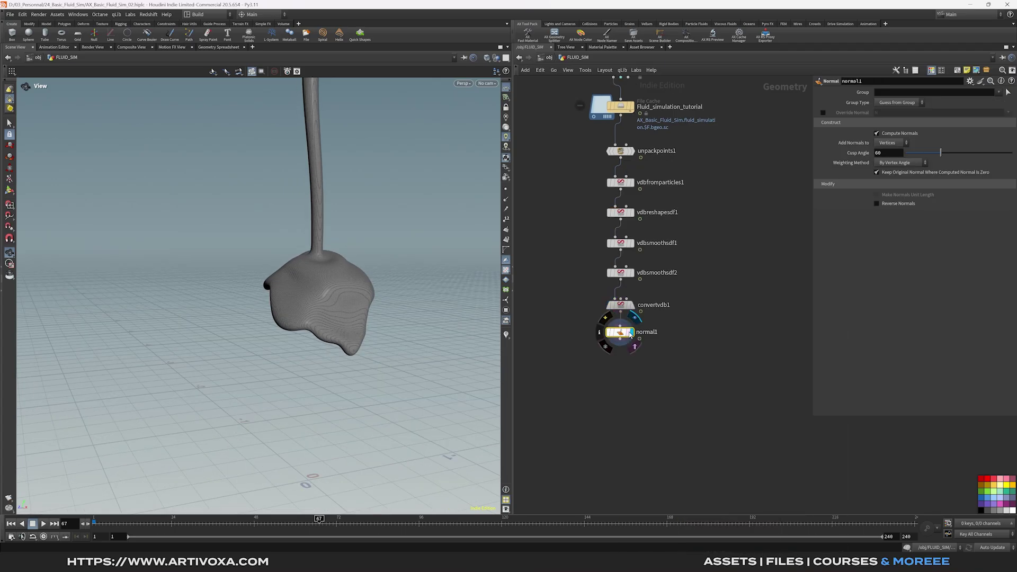
# Set the Normal node to add normals to Points with the By Face Area weighting method
pyautogui.click(885, 144)
pyautogui.click(889, 151)
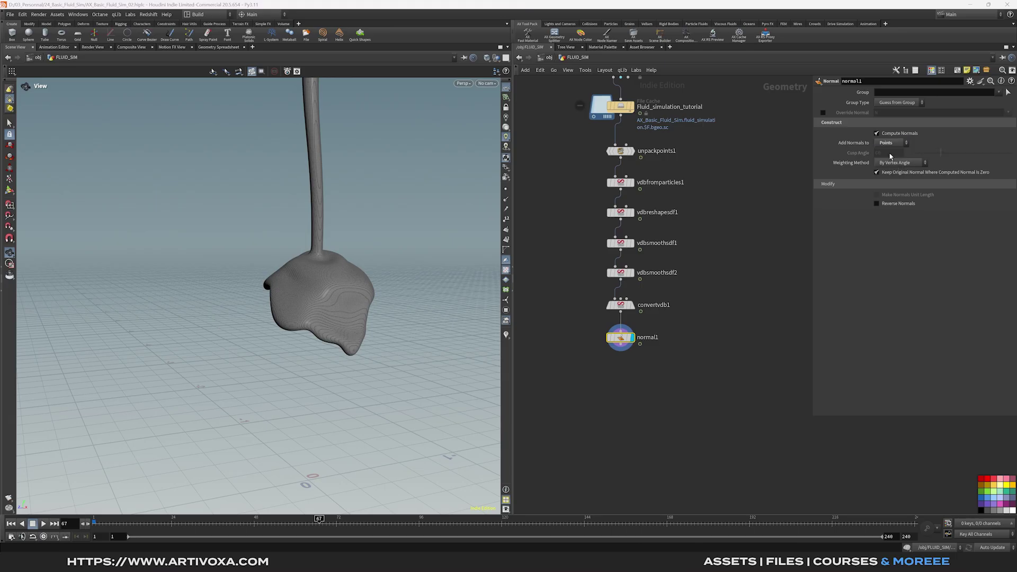
pyautogui.click(888, 164)
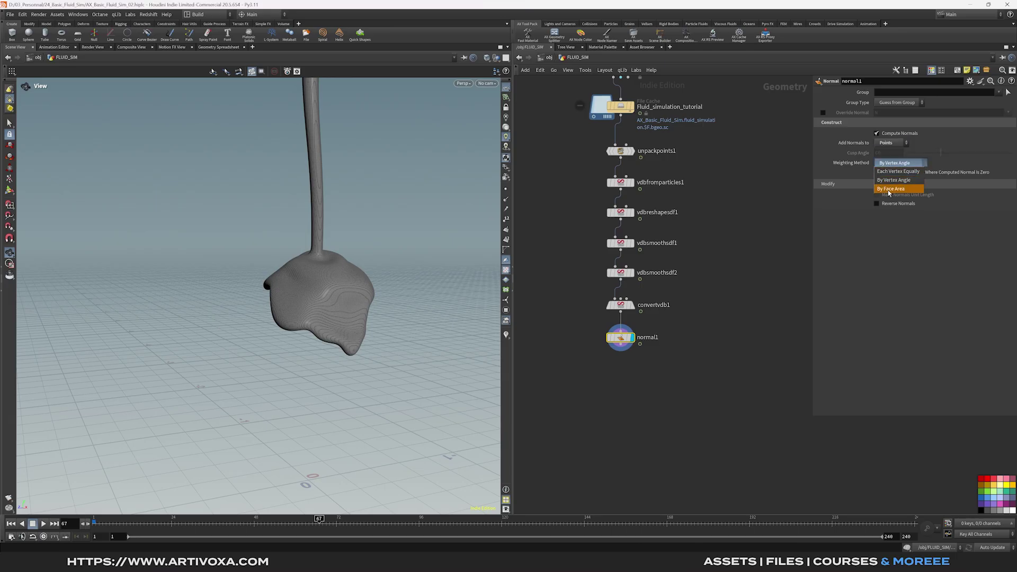
pyautogui.click(889, 190)
# Add and display a Smooth node connected below normal1
pyautogui.click(622, 346)
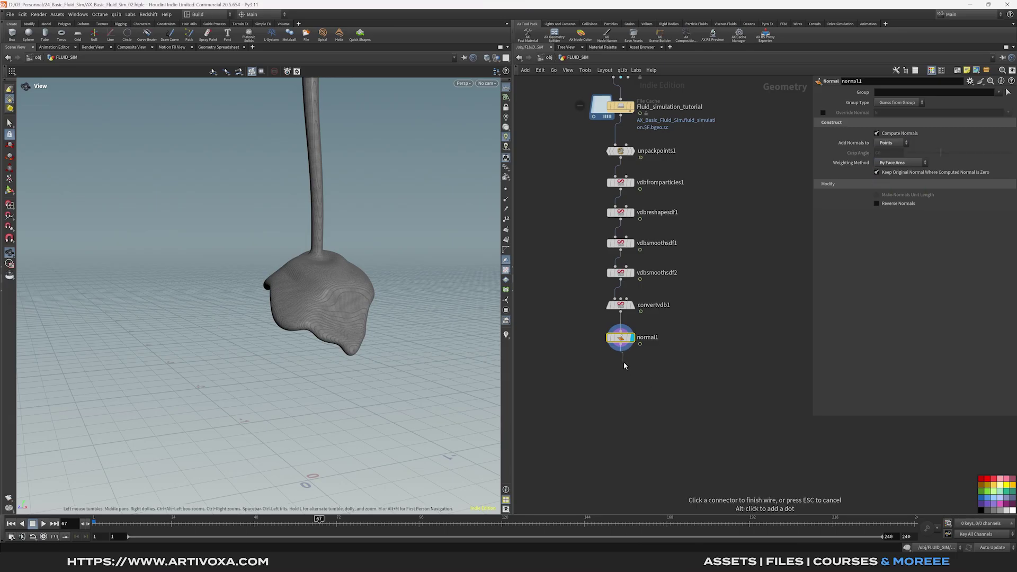
pyautogui.press('Tab')
pyautogui.write('smooth')
pyautogui.press('Return')
pyautogui.click(623, 365)
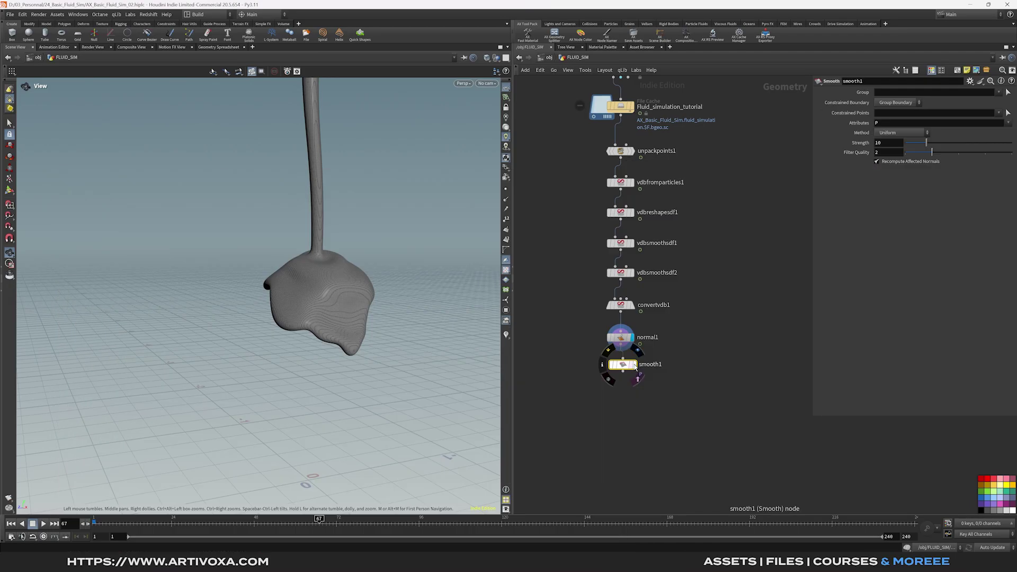
pyautogui.click(634, 365)
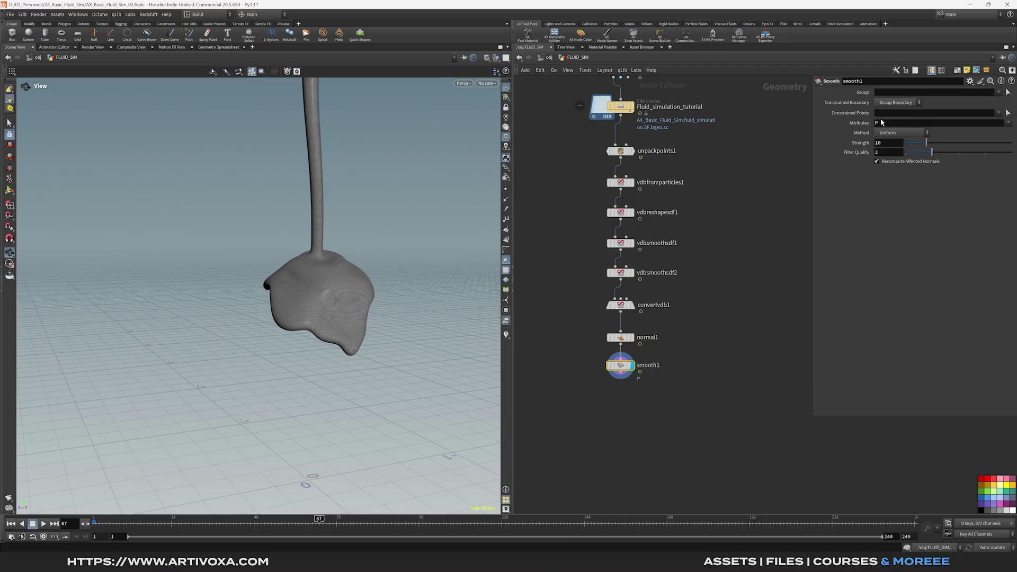
# Duplicate the Smooth node, connect the copy below smooth1, and display it
pyautogui.keyDown('alt'); pyautogui.moveTo(625, 367); pyautogui.dragTo(623, 400); pyautogui.keyUp('alt')
pyautogui.click(621, 372)
pyautogui.click(629, 404)
# Set the second Smooth node's Attributes to N and its Strength to 25
pyautogui.doubleClick(882, 122)
pyautogui.write('N')
pyautogui.press('Return')
pyautogui.click(888, 145)
pyautogui.write('25')
pyautogui.press('Return')
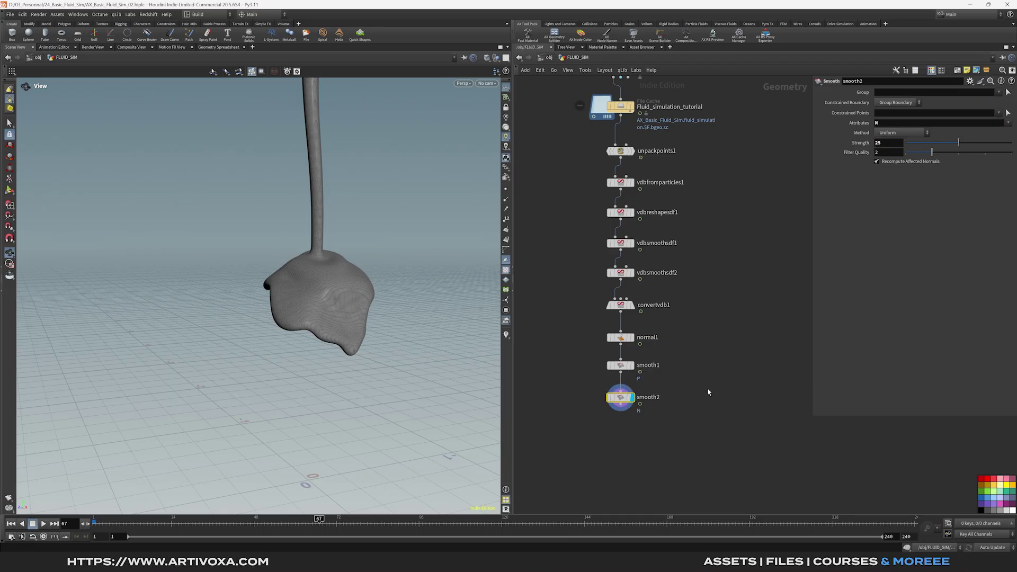
# Add and display a Null node below smooth2 and name it OUT_FLUID_SIMULATION
pyautogui.press('Tab')
pyautogui.write('n')
pyautogui.press('Return')
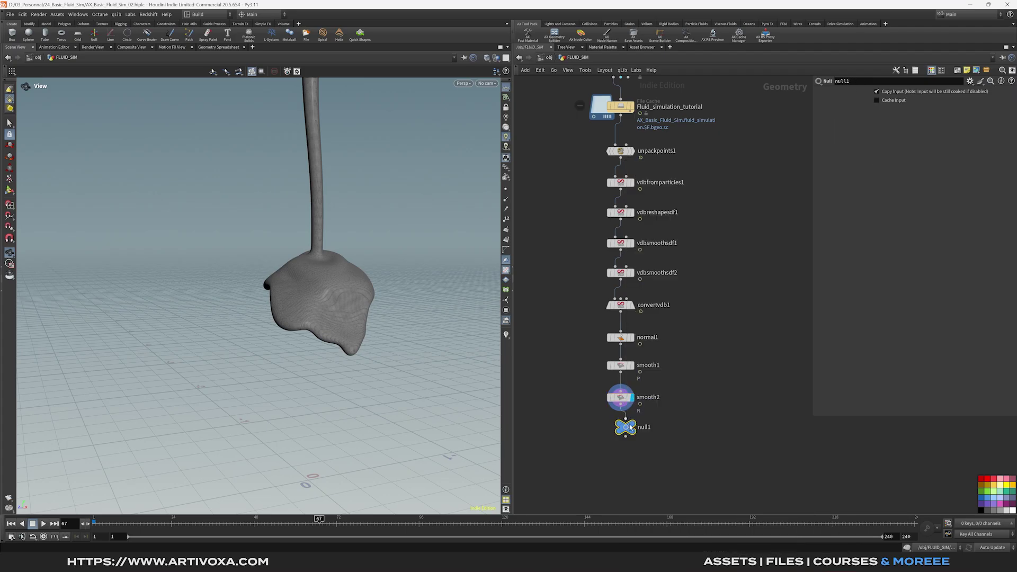
pyautogui.click(626, 461)
pyautogui.doubleClick(640, 456)
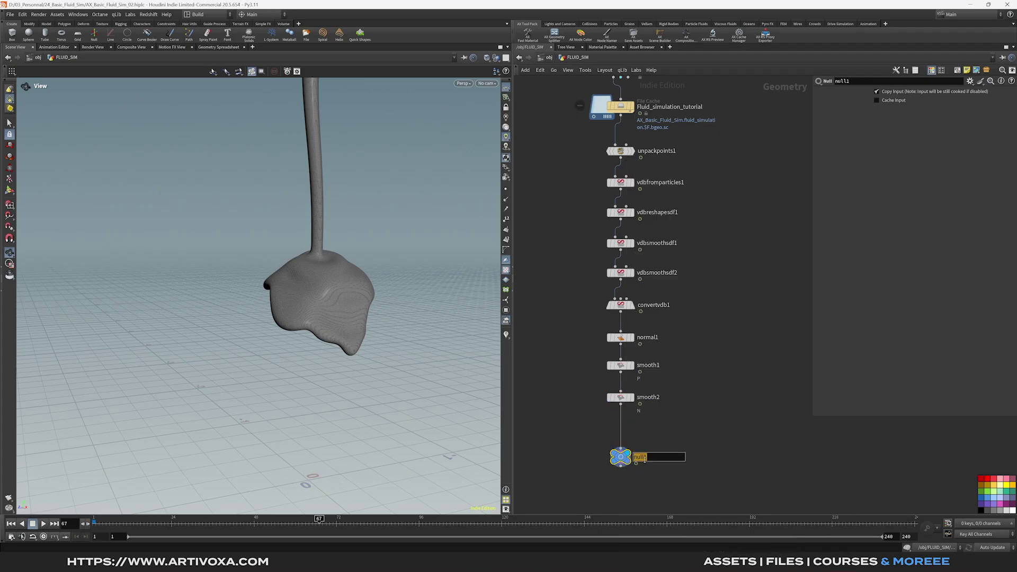
pyautogui.write('OUT_FLUID_SIMULATION')
pyautogui.press('Return')
# Insert a File Cache node between smooth2 and OUT_FLUID_SIMULATION and name it fluid_simulation_geo
pyautogui.moveTo(670, 415); pyautogui.dragTo(683, 370, button='middle')
pyautogui.press('Tab')
pyautogui.write('fc')
pyautogui.press('Return')
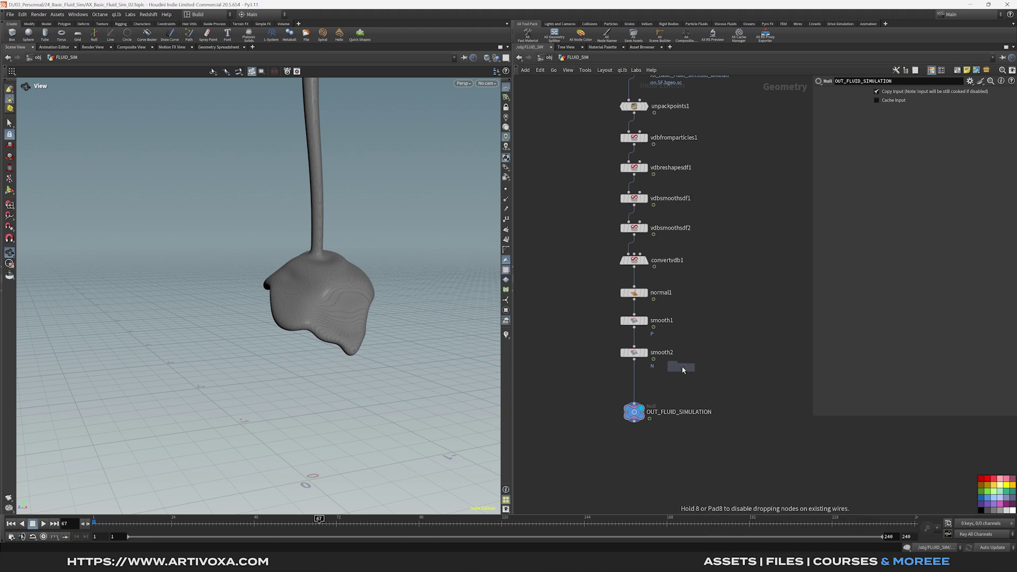
pyautogui.click(683, 370)
pyautogui.moveTo(682, 369); pyautogui.dragTo(638, 386)
pyautogui.doubleClick(677, 382)
pyautogui.write('fluid_simu')
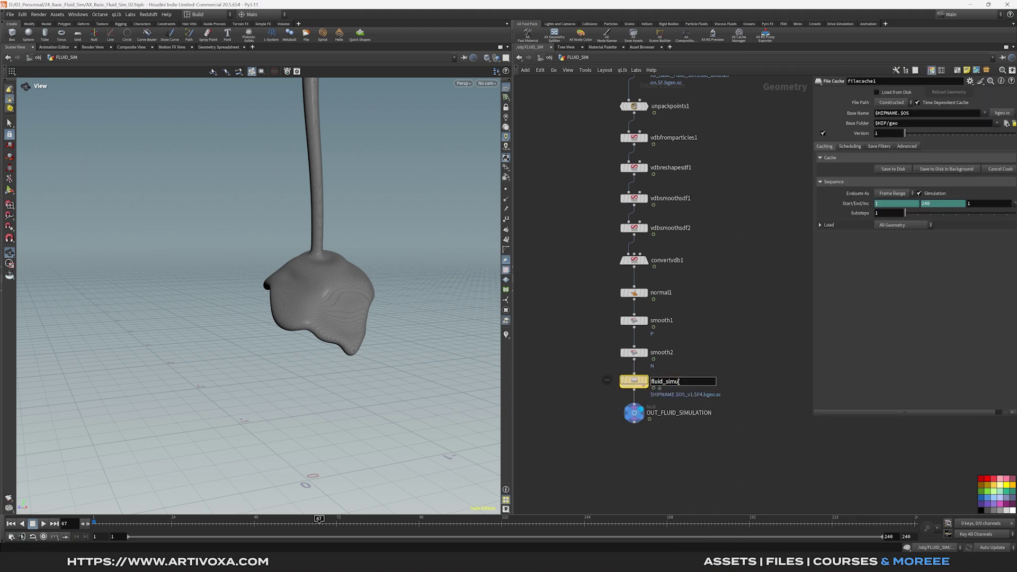
pyautogui.write('lation_geo')
pyautogui.press('Return')
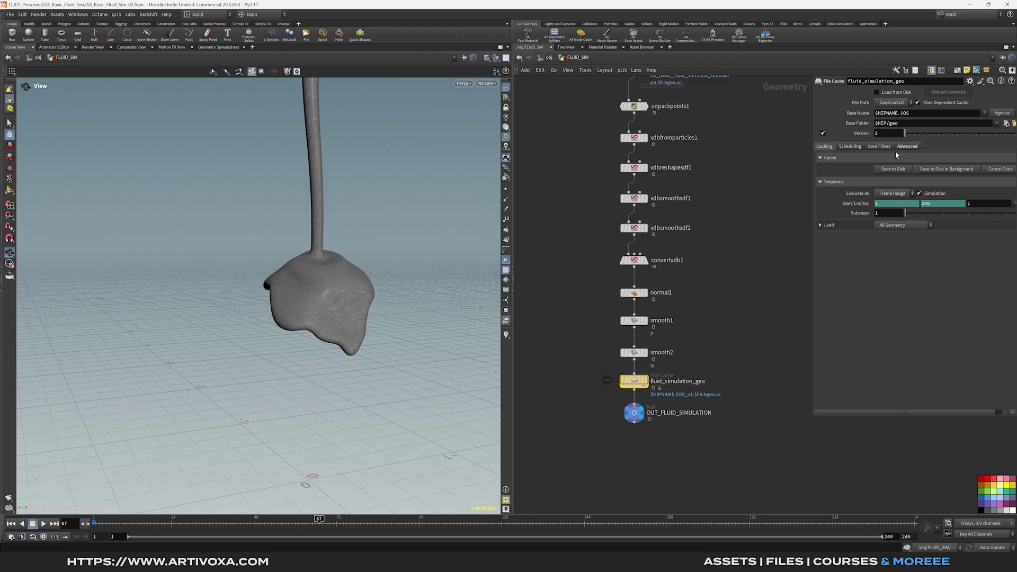
# Set the geometry cache's File Path to Explicit and its Geometry File to $HIP/cache/$OS/$HIPNAME.$OS.$F.bgeo.sc
pyautogui.click(895, 103)
pyautogui.click(895, 119)
pyautogui.doubleClick(893, 113)
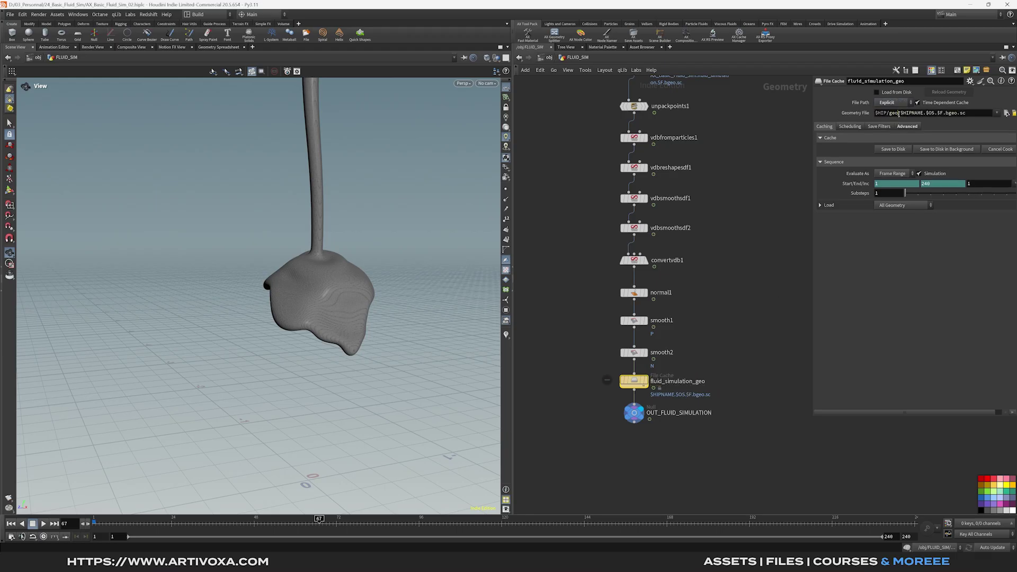
pyautogui.write('cache')
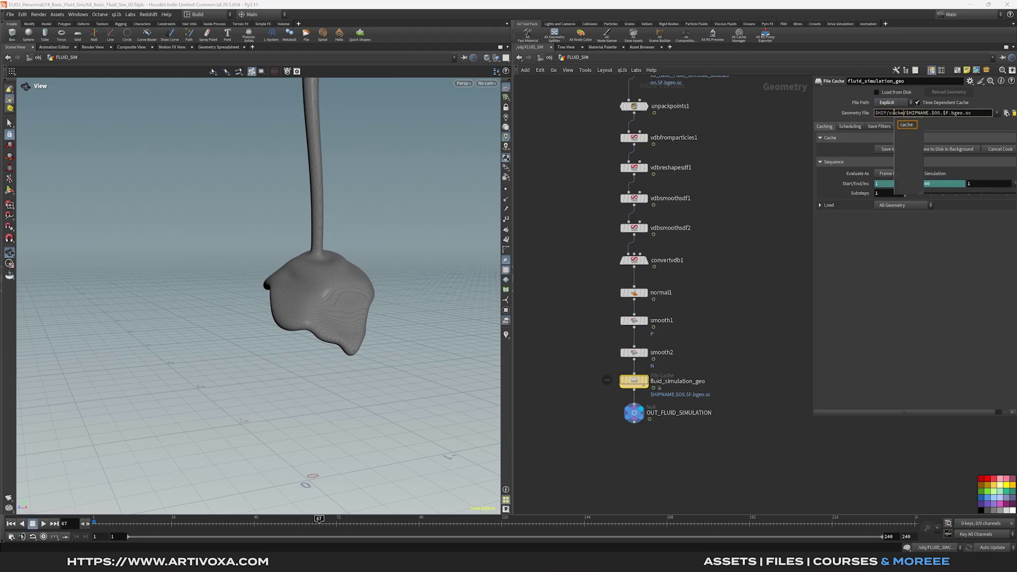
pyautogui.write('/$OS')
pyautogui.press('Return')
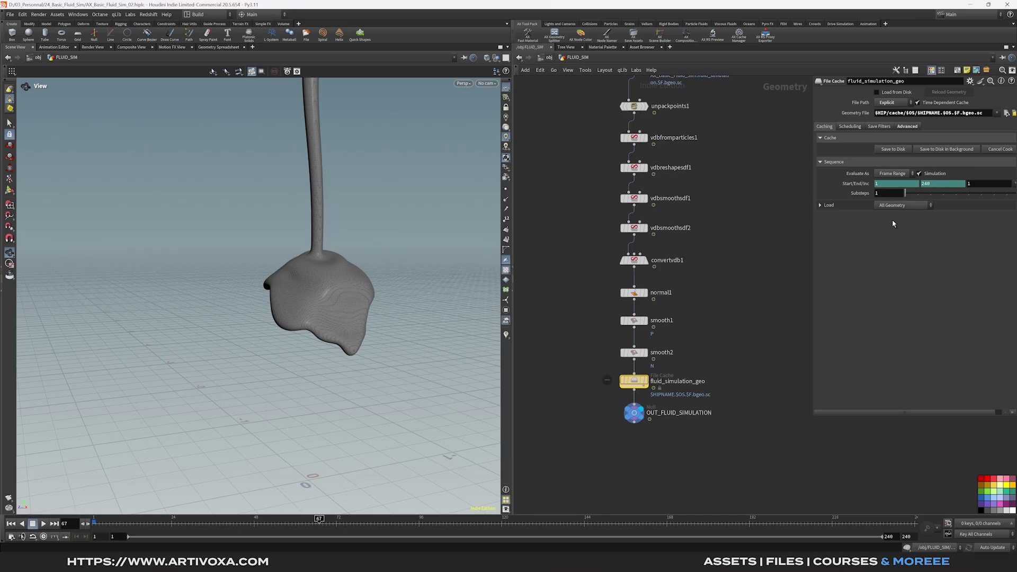
pyautogui.moveTo(694, 381); pyautogui.dragTo(676, 301, button='middle')
pyautogui.click(616, 342)
pyautogui.moveTo(602, 380); pyautogui.dragTo(623, 384, button='middle')
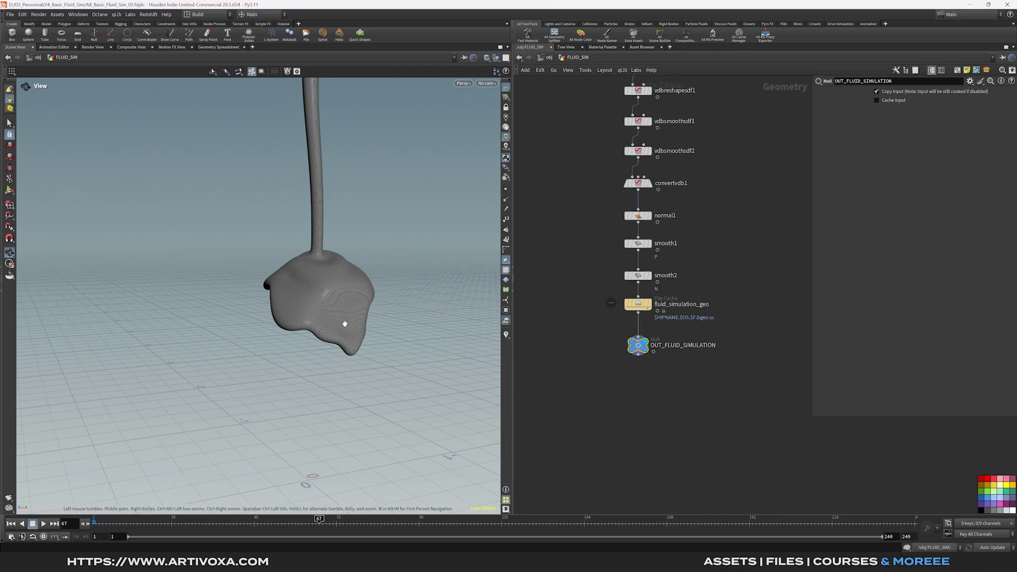
pyautogui.moveTo(334, 322); pyautogui.dragTo(302, 318, button='middle')
pyautogui.moveTo(280, 320); pyautogui.dragTo(301, 313)
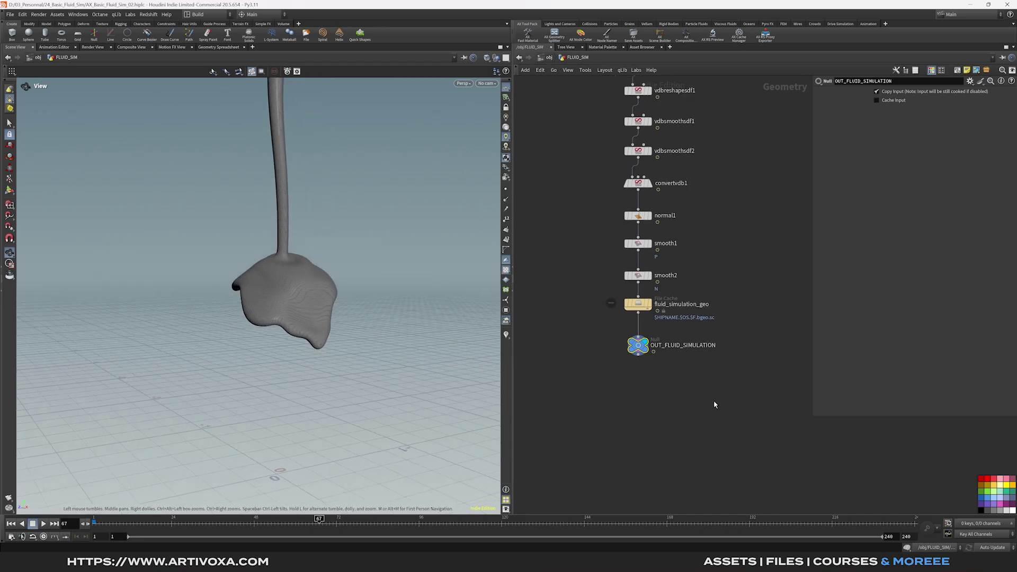
# Add a ROP Alembic Output node beside OUT_FLUID_SIMULATION and wire fluid_simulation_geo into its input
pyautogui.moveTo(714, 404); pyautogui.dragTo(735, 385, button='middle')
pyautogui.press('Tab')
pyautogui.write('rop')
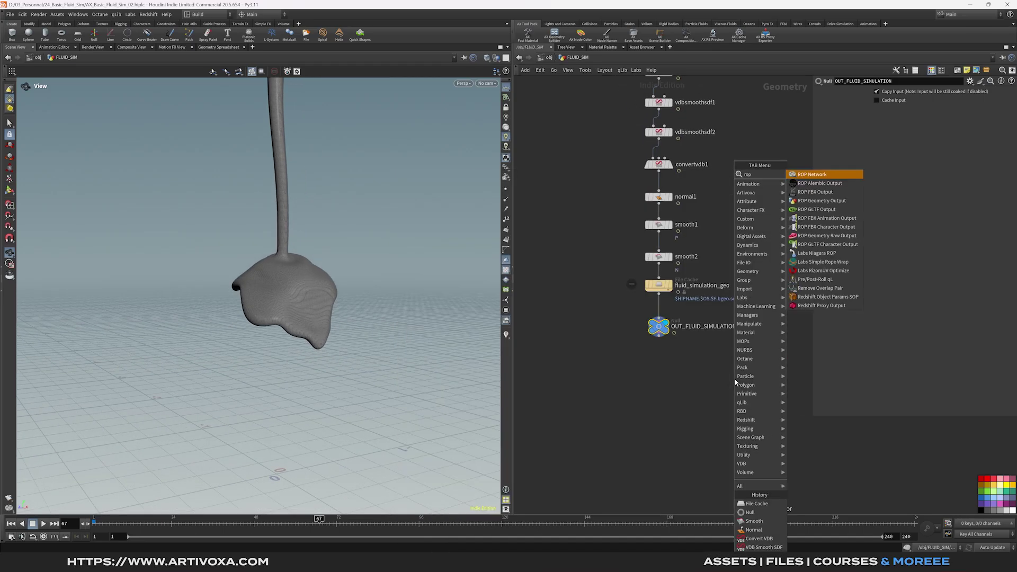
pyautogui.press('Down')
pyautogui.press('Return')
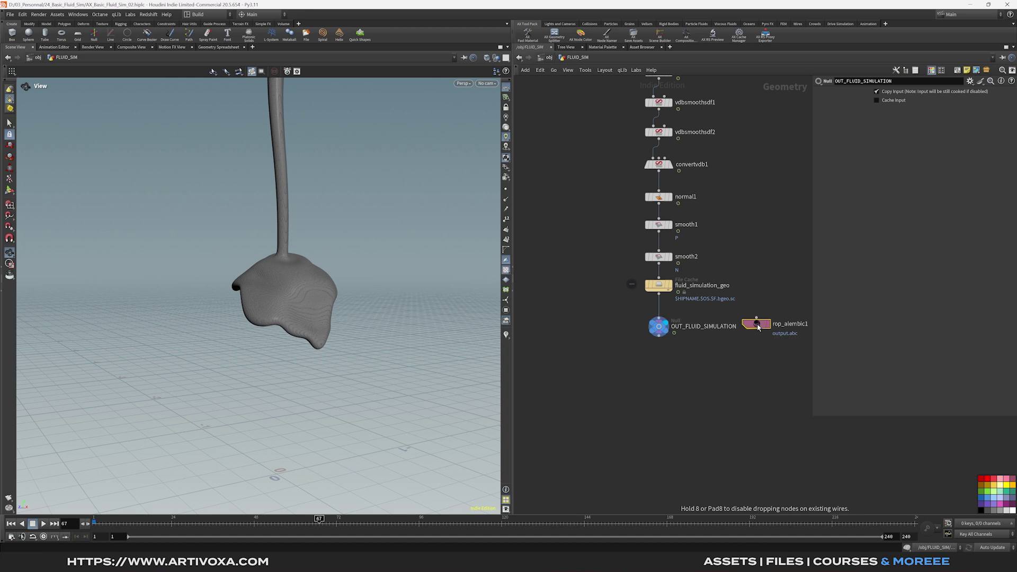
pyautogui.click(765, 328)
pyautogui.moveTo(724, 345); pyautogui.dragTo(599, 375, button='middle')
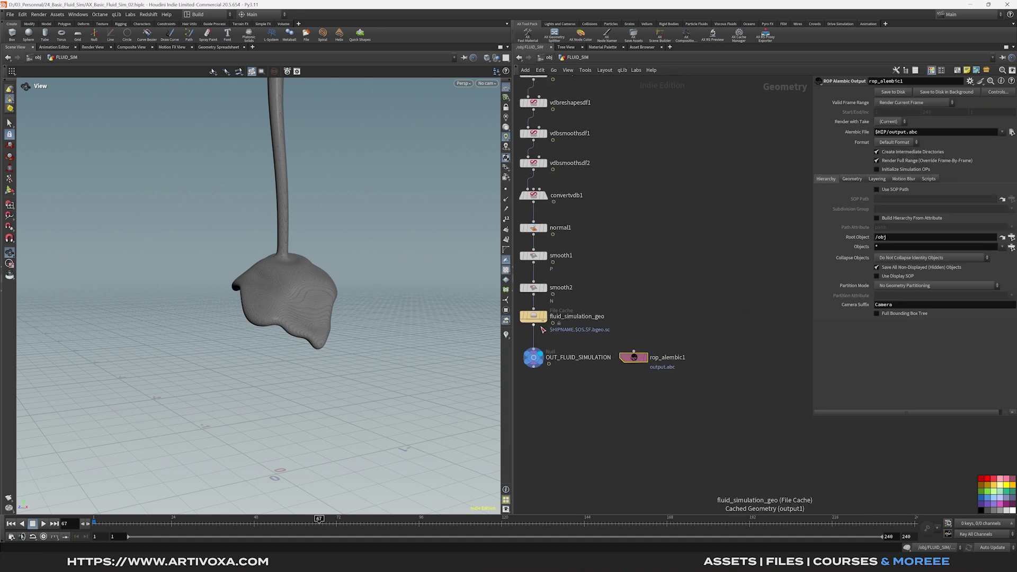
pyautogui.moveTo(534, 326); pyautogui.dragTo(634, 352)
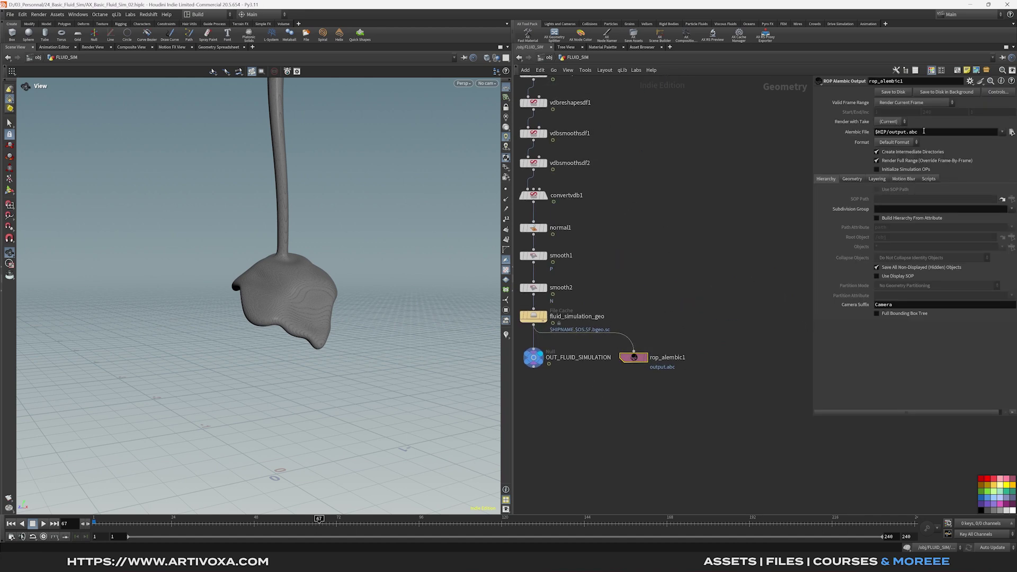
# Set the Alembic output's Valid Frame Range to Render Frame Range
pyautogui.click(920, 104)
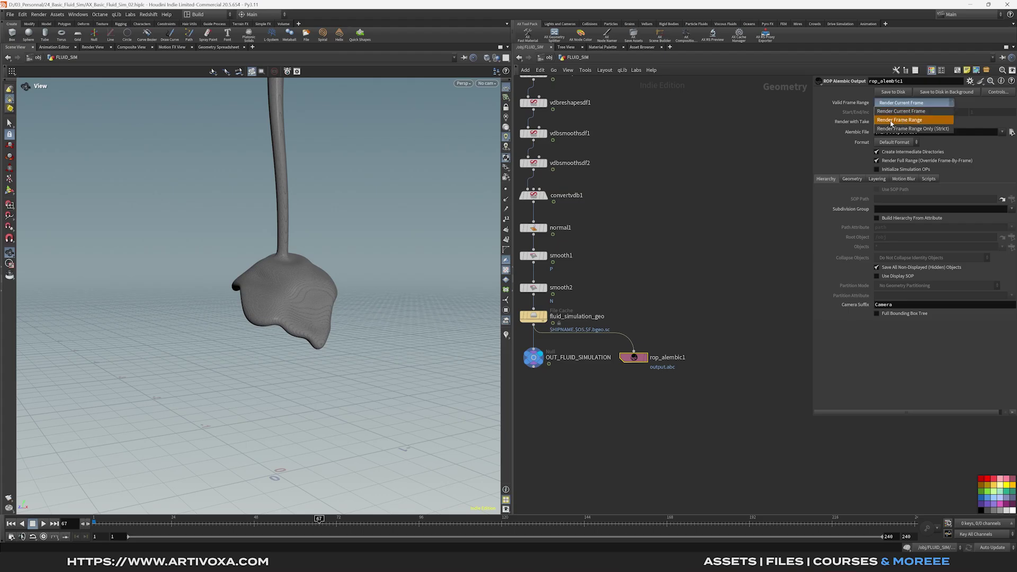
pyautogui.click(895, 113)
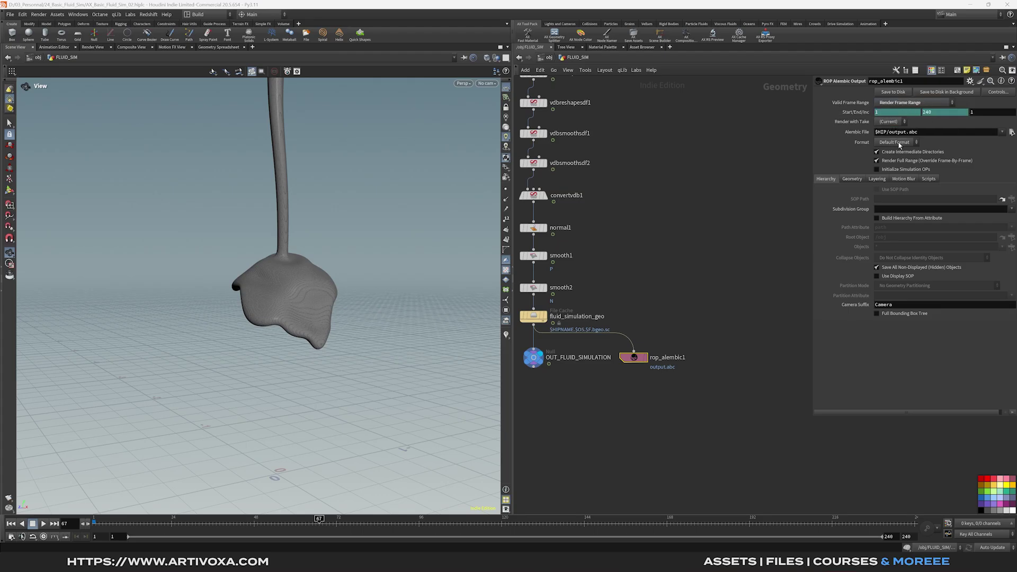
pyautogui.moveTo(661, 381); pyautogui.dragTo(712, 379, button='middle')
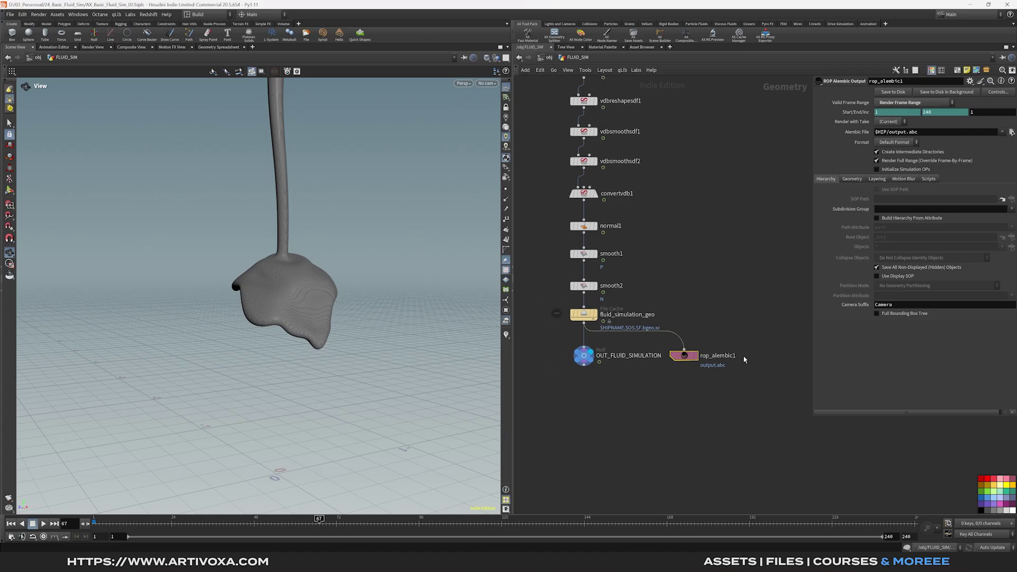
pyautogui.moveTo(315, 277); pyautogui.dragTo(301, 257)
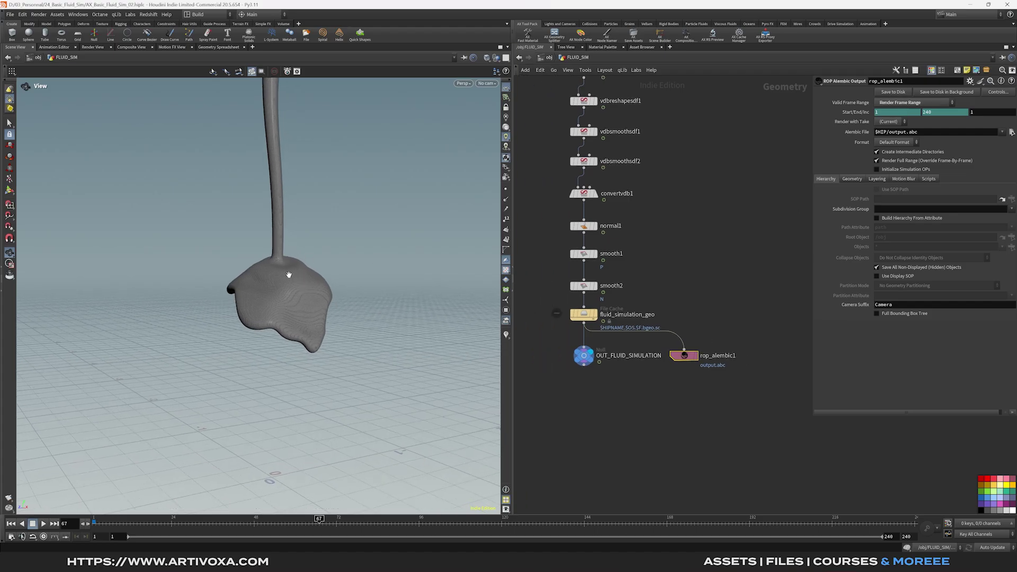